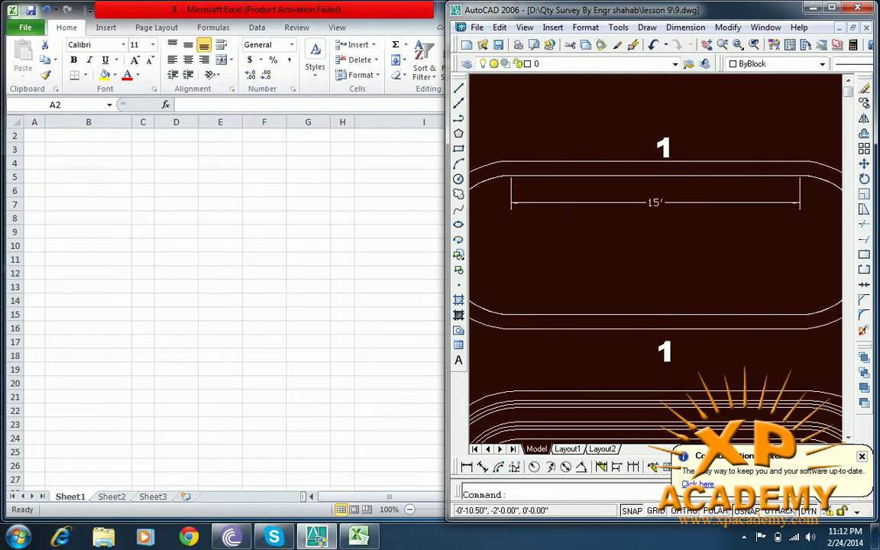
- Add a linear dimension to the lower inner straight edge of the wall plan, placing it inside the loop
key("Escape")
scroll(622, 195, "up", 2)
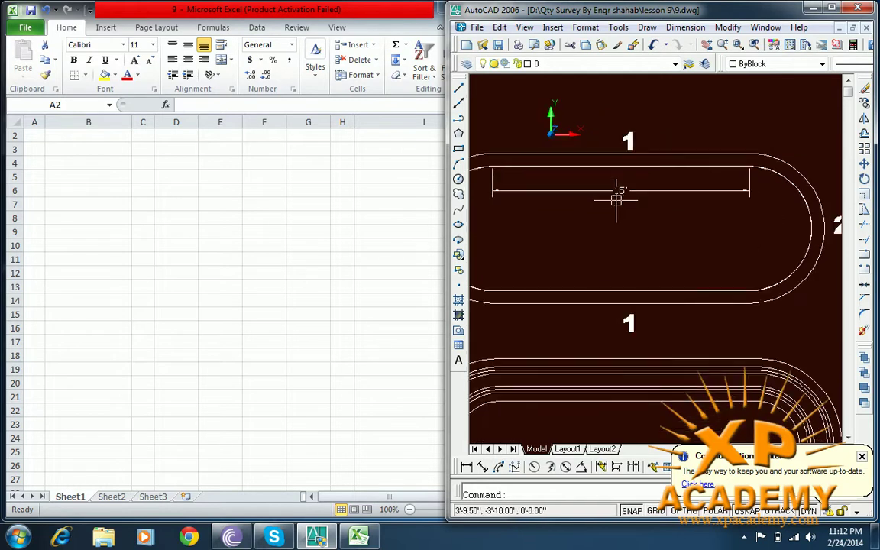
scroll(618, 196, "down", 2)
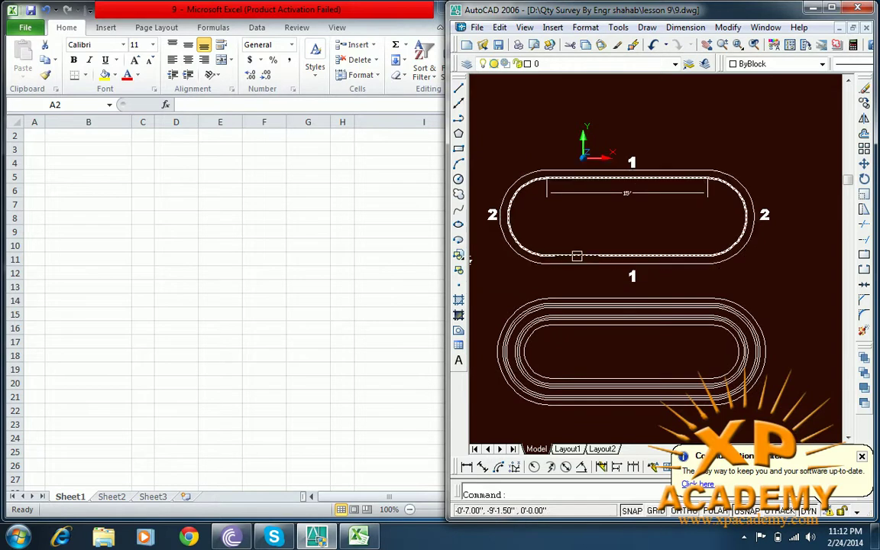
key("Return")
key("Return")
left_click(618, 254)
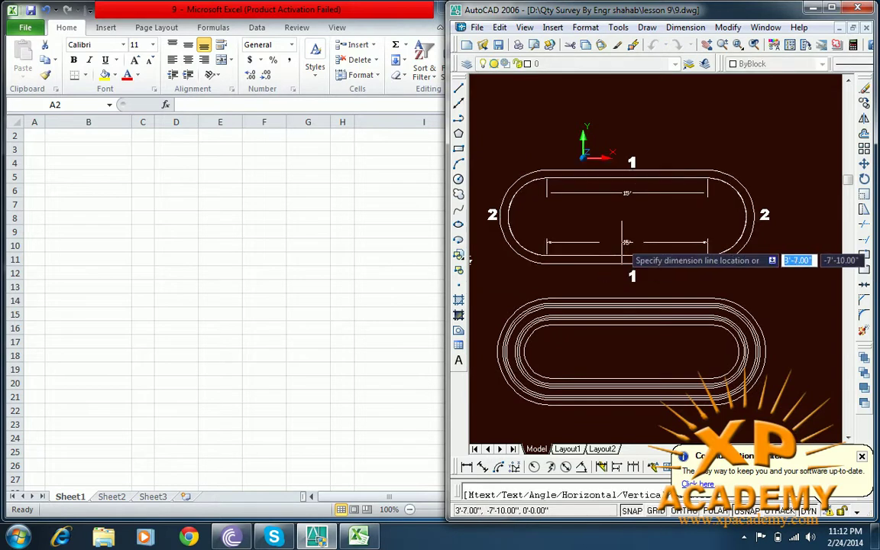
left_click(627, 242)
scroll(627, 245, "up", 2)
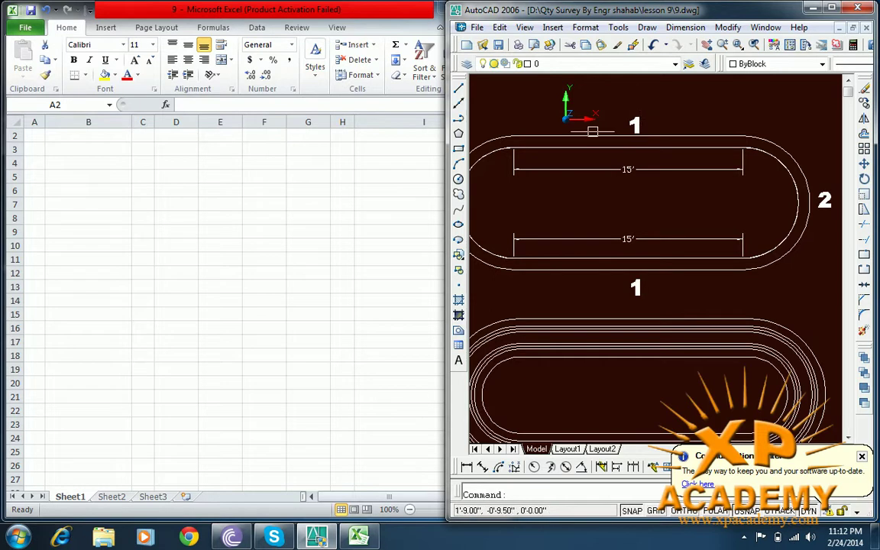
- Examine the inner radius of the curved end and the straight lengths dimensioned on the wall plan
left_click_drag(559, 234, 645, 234)
left_click_drag(548, 215, 567, 216)
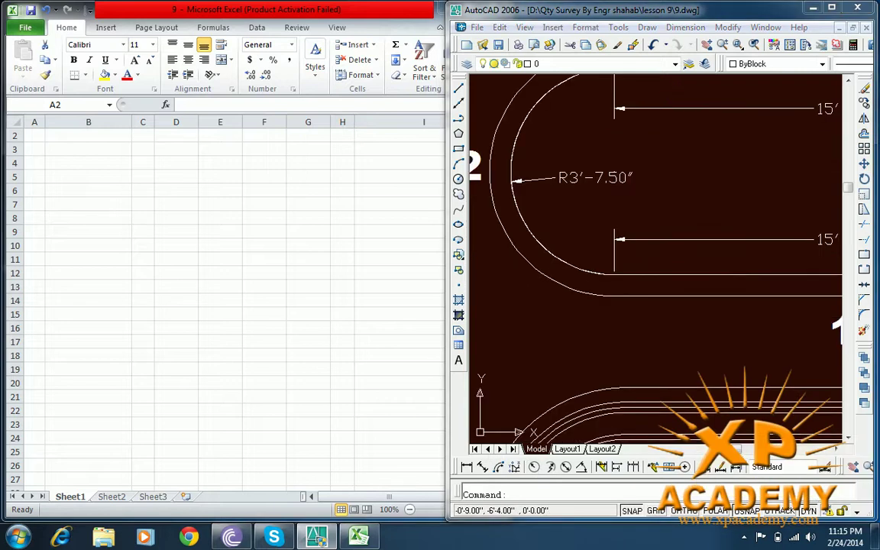
left_click_drag(564, 184, 586, 188)
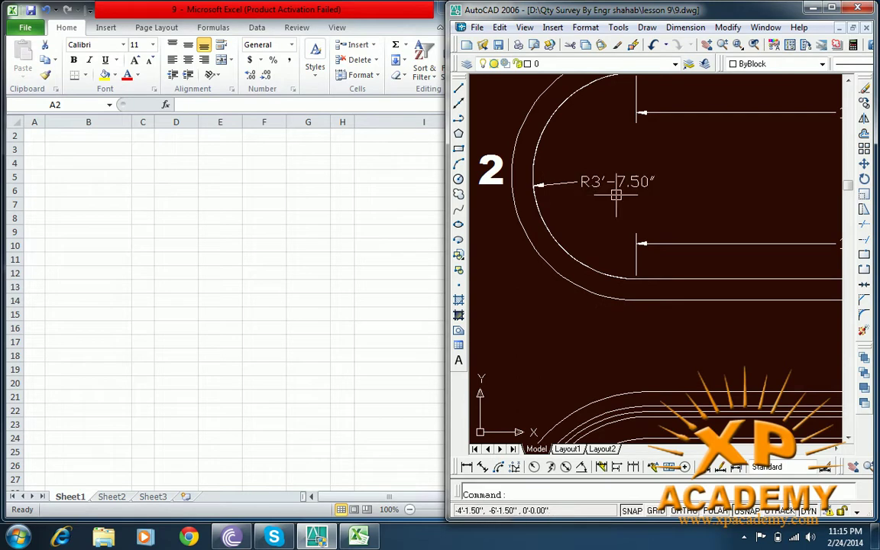
left_click_drag(640, 188, 632, 189)
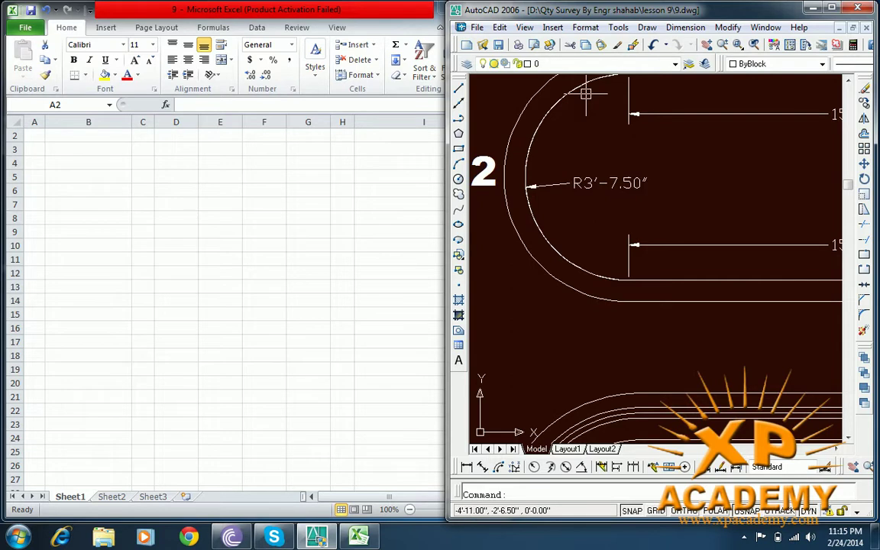
left_click_drag(585, 93, 584, 124)
left_click_drag(694, 147, 640, 179)
scroll(640, 179, "down", 6)
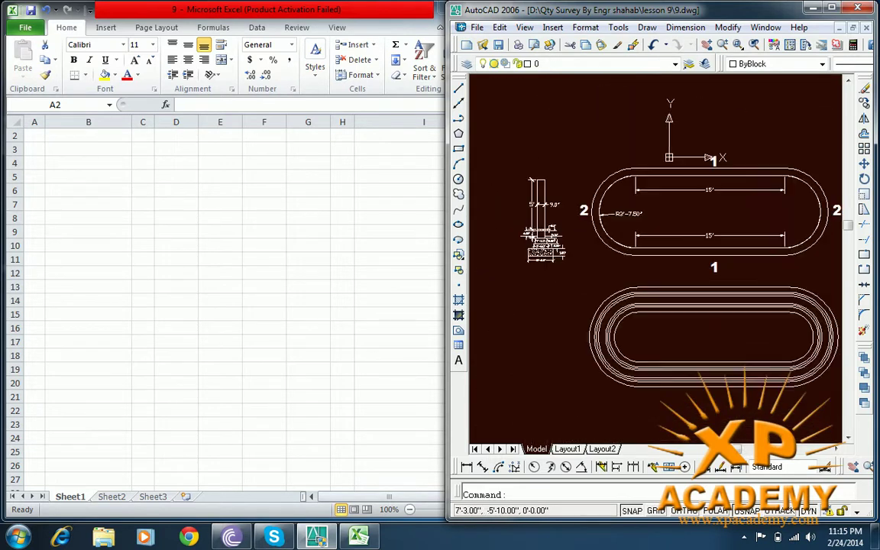
left_click_drag(751, 219, 731, 216)
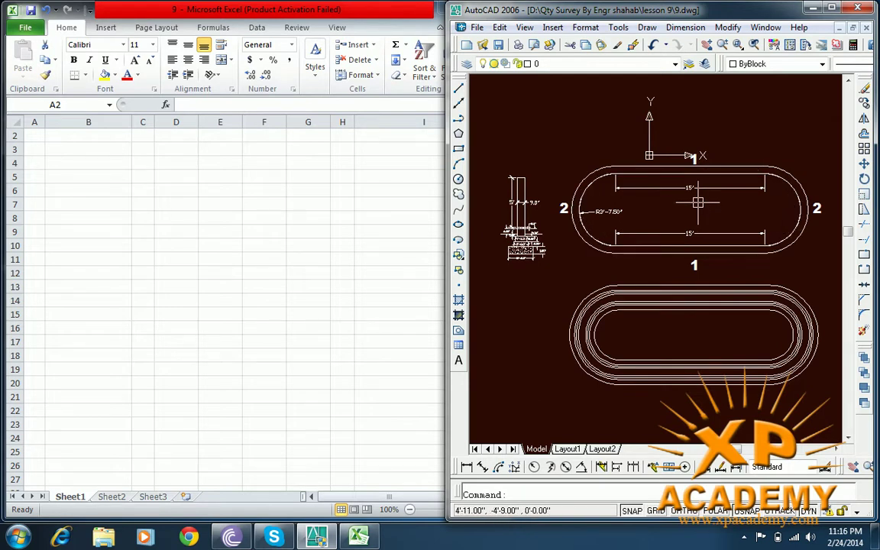
scroll(663, 169, "up", 3)
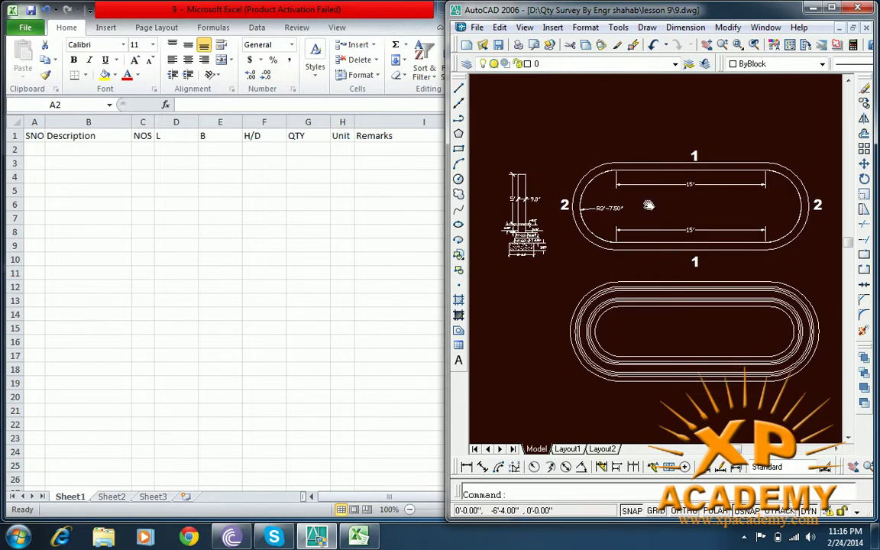
left_click_drag(741, 187, 697, 243)
scroll(696, 243, "down", 2)
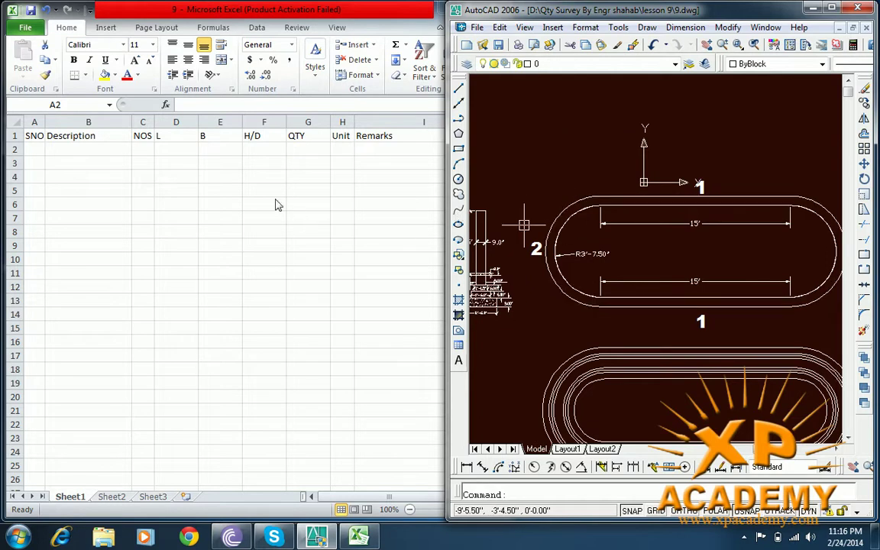
- Draw a line across the wall thickness where the upper straight portion meets the left curved end
left_click(458, 89)
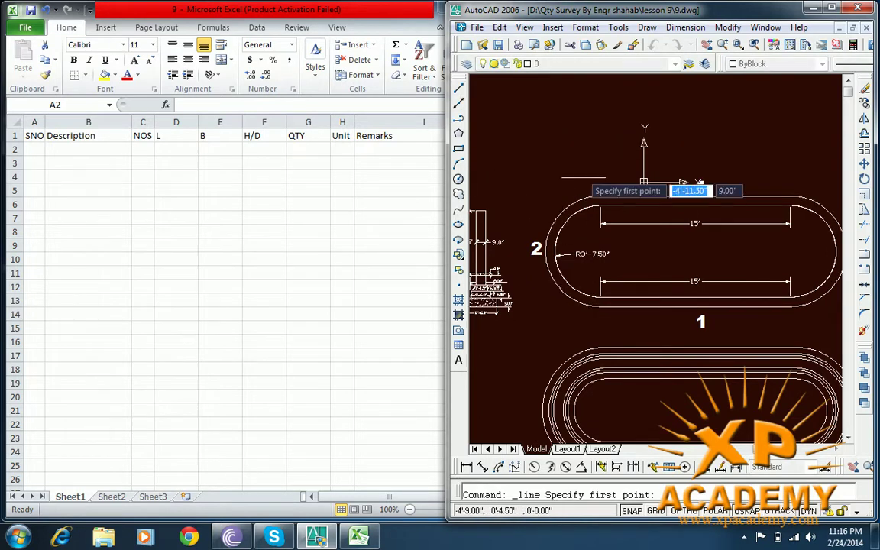
scroll(588, 197, "up", 3)
left_click(592, 201)
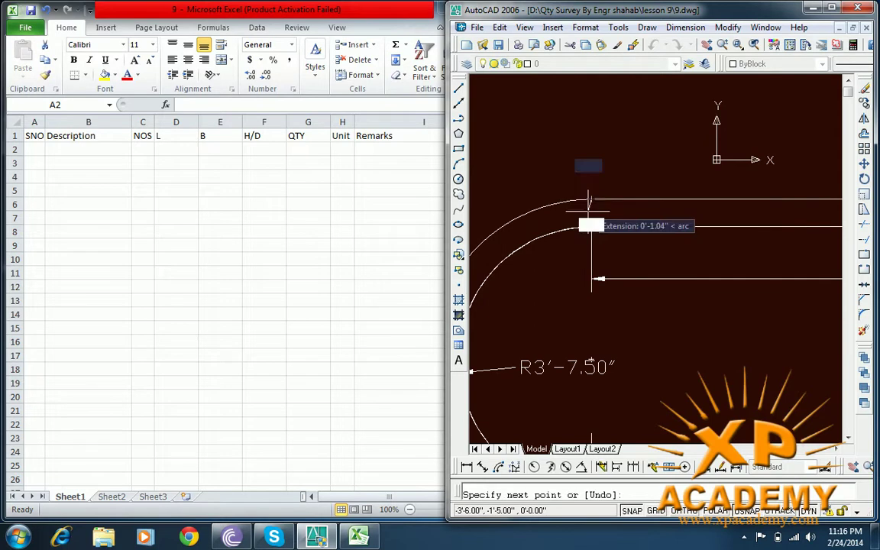
left_click(592, 228)
key("Escape")
scroll(706, 279, "down", 2)
left_click_drag(706, 279, 443, 285)
key("Return")
left_click(726, 231)
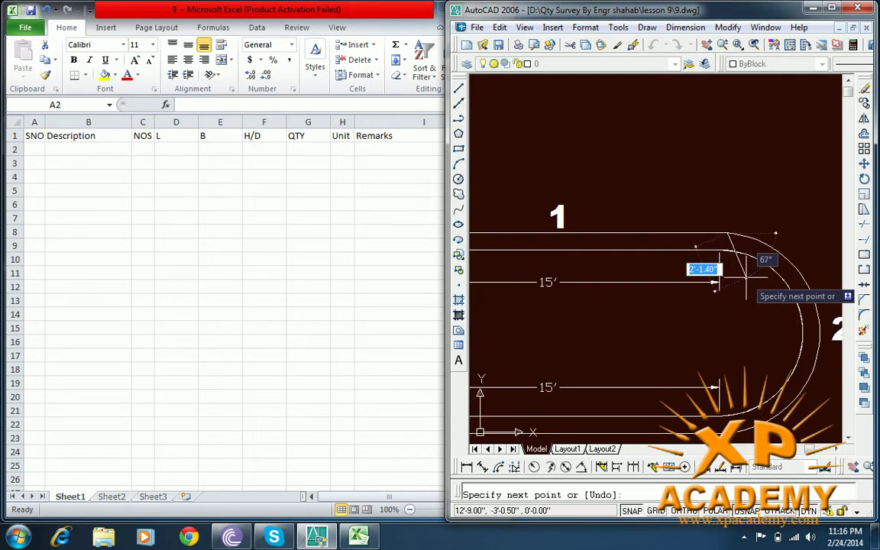
scroll(746, 265, "up", 3)
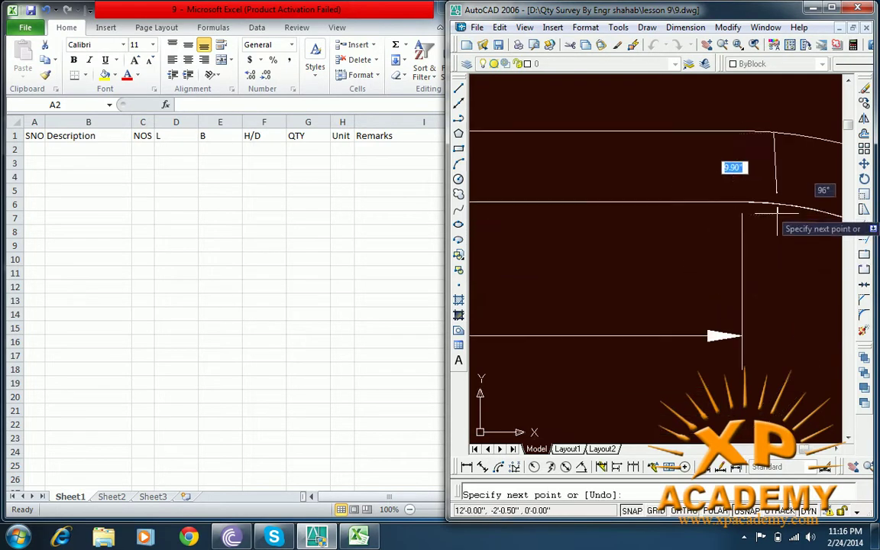
key("Return")
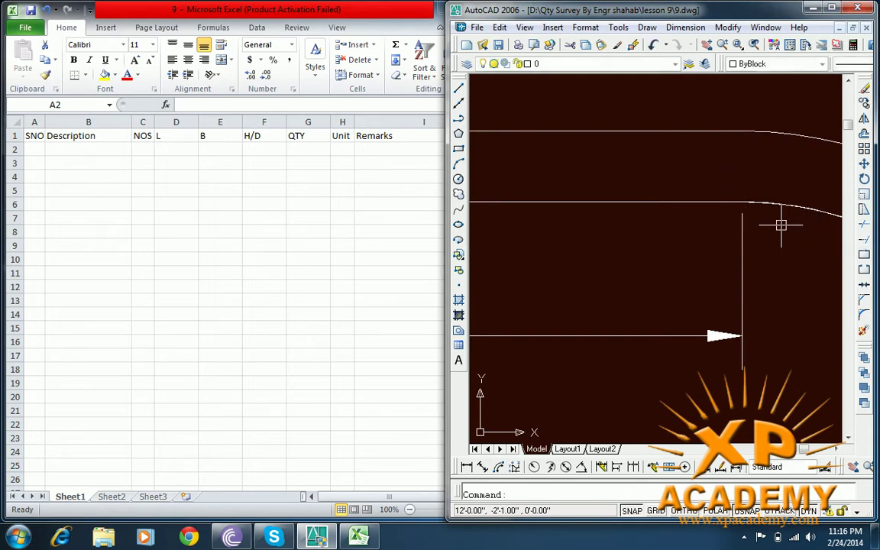
- Draw a line across the wall thickness where the upper straight portion meets the right curved end
key("Return")
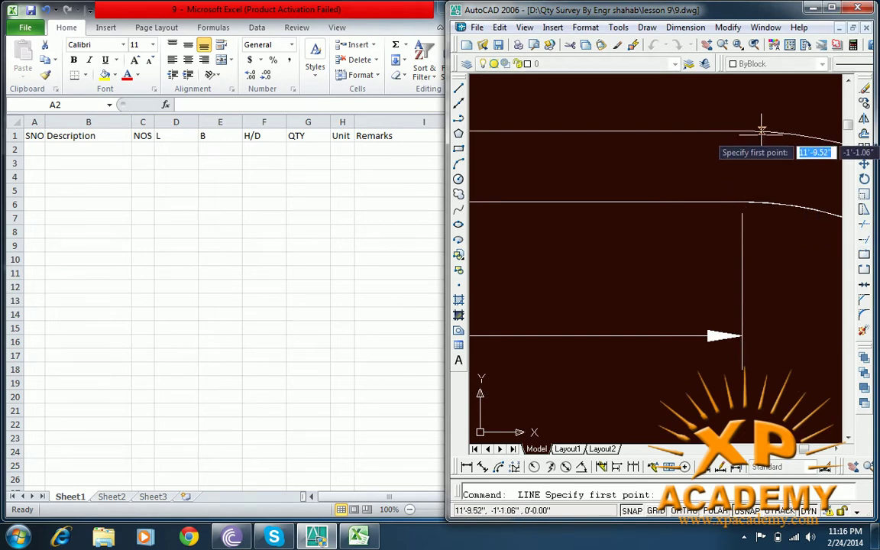
left_click(741, 202)
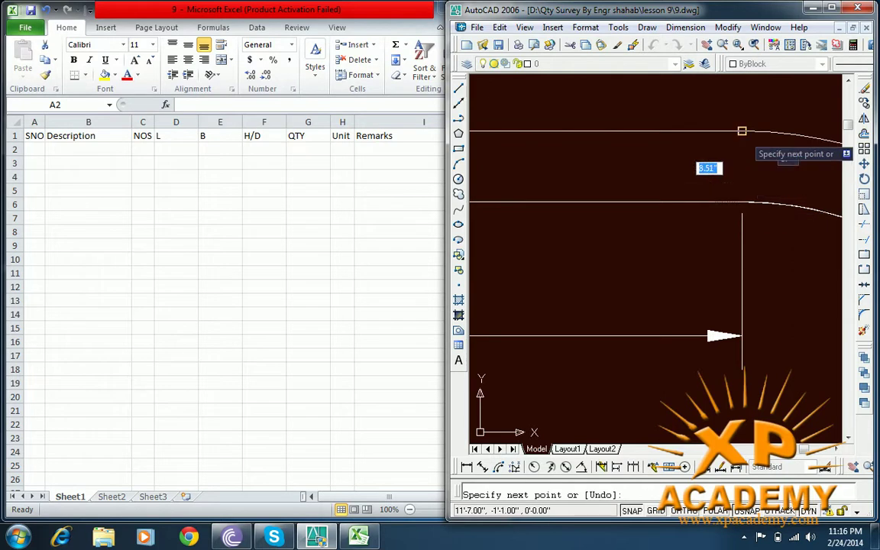
left_click(741, 131)
key("Return")
scroll(774, 216, "down", 7)
left_click_drag(760, 214, 753, 190)
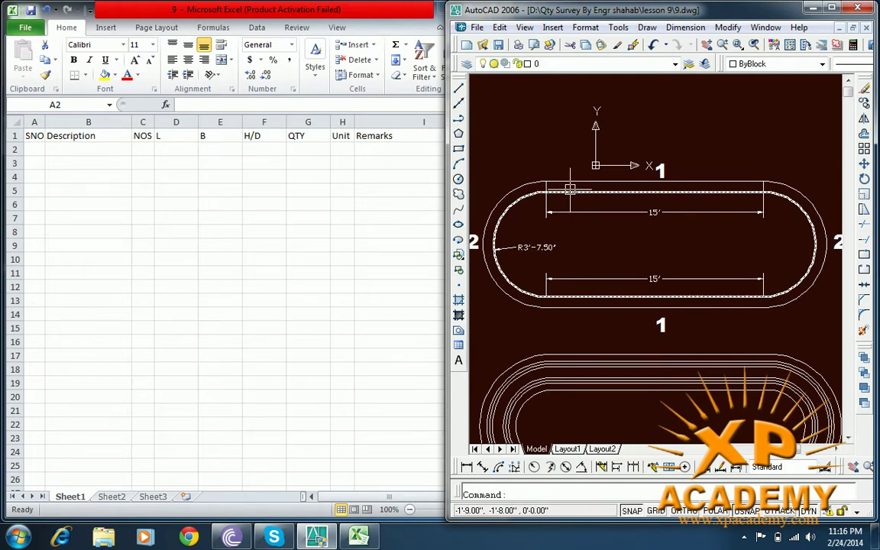
- Draw a line across the wall thickness where the lower straight portion meets the right curved end
left_click_drag(654, 231, 655, 203)
scroll(655, 204, "up", 2)
scroll(653, 203, "down", 2)
scroll(762, 217, "up", 3)
left_click_drag(762, 217, 727, 188)
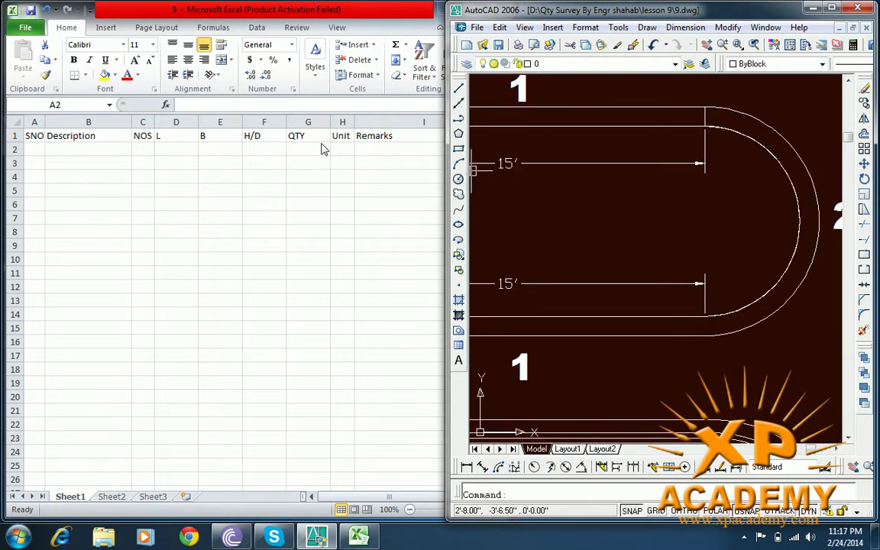
left_click(459, 89)
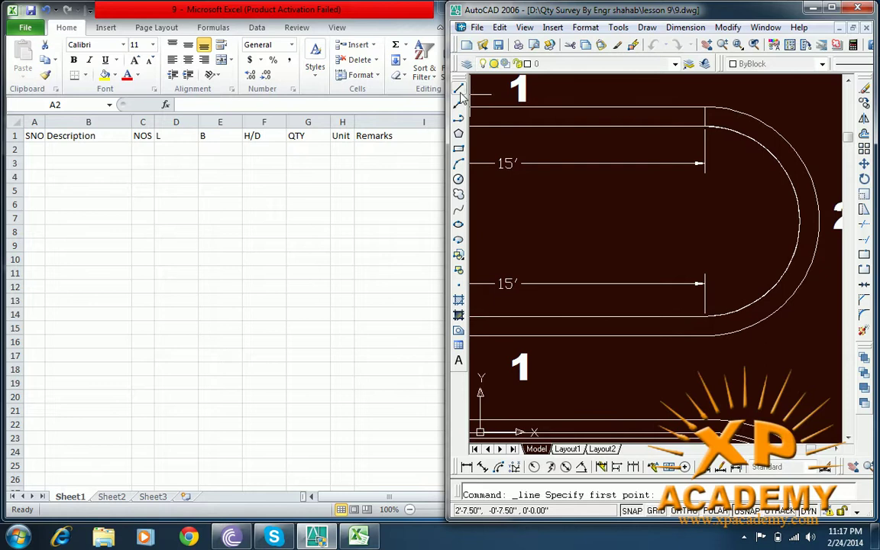
left_click(703, 315)
key("Escape")
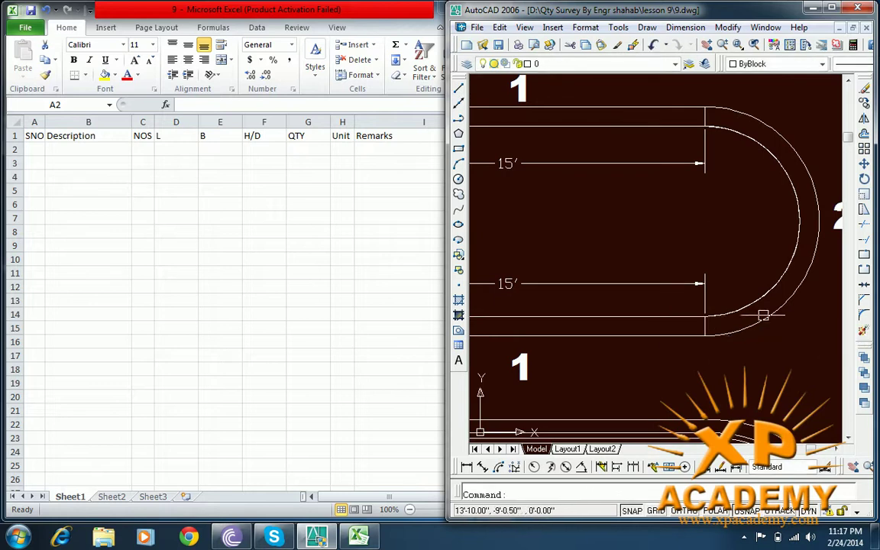
scroll(764, 321, "down", 3)
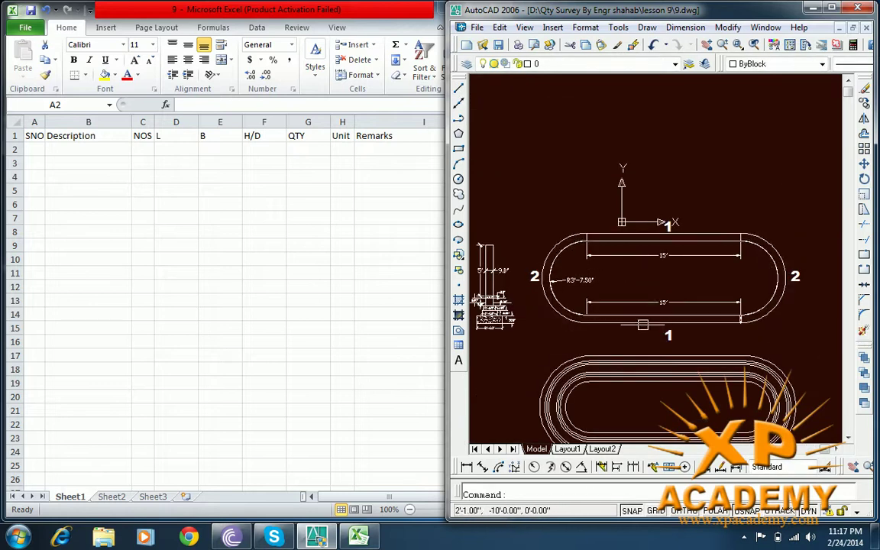
- Examine the straight portions marked 1, the curved portions marked 2, and the concentric foundation plan below them
left_click_drag(655, 300, 653, 277)
scroll(653, 277, "up", 1)
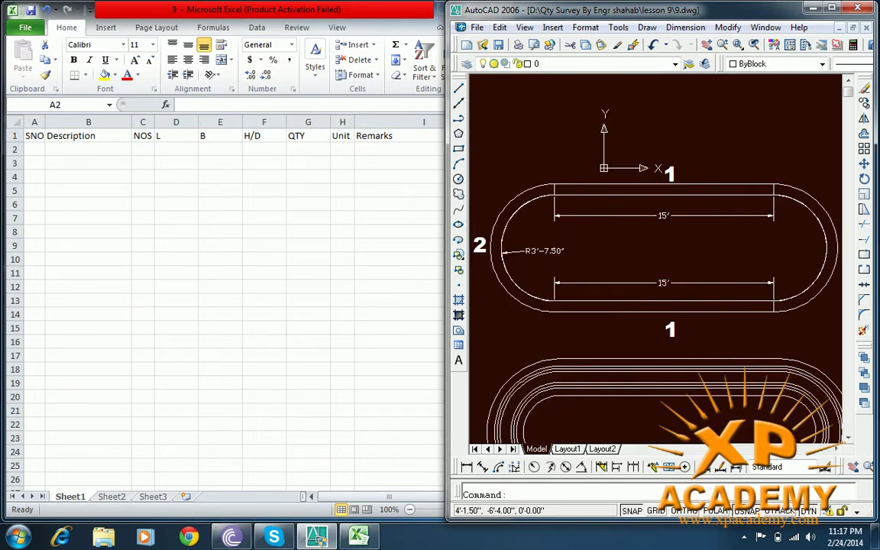
scroll(770, 193, "up", 1)
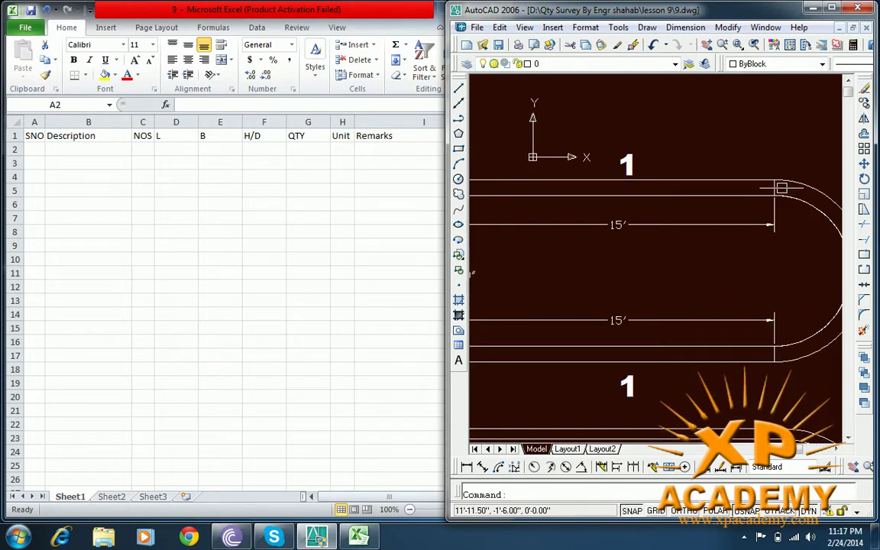
scroll(776, 188, "down", 2)
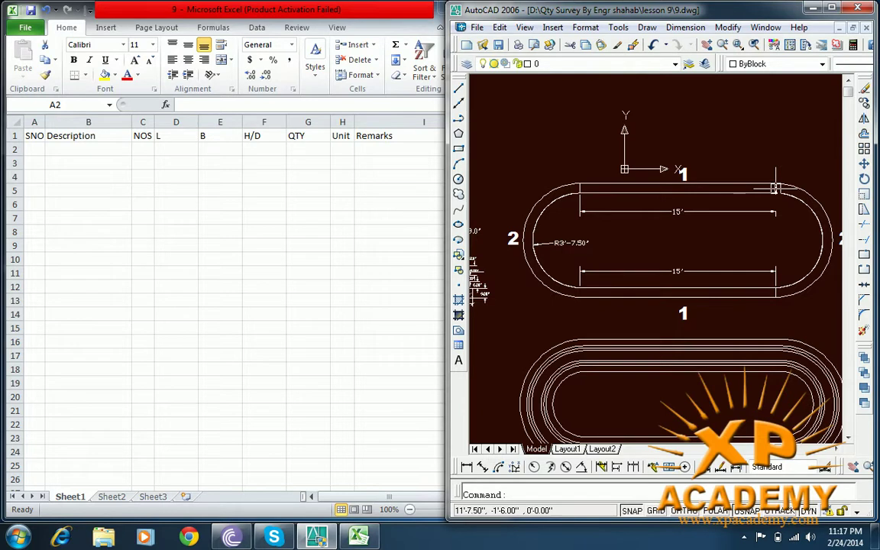
mouse_move(695, 384)
left_mouse_down()
mouse_move(684, 261)
mouse_move(694, 251)
left_mouse_up()
scroll(683, 260, "up", 2)
key("Escape")
left_click(535, 233)
scroll(526, 233, "down", 2)
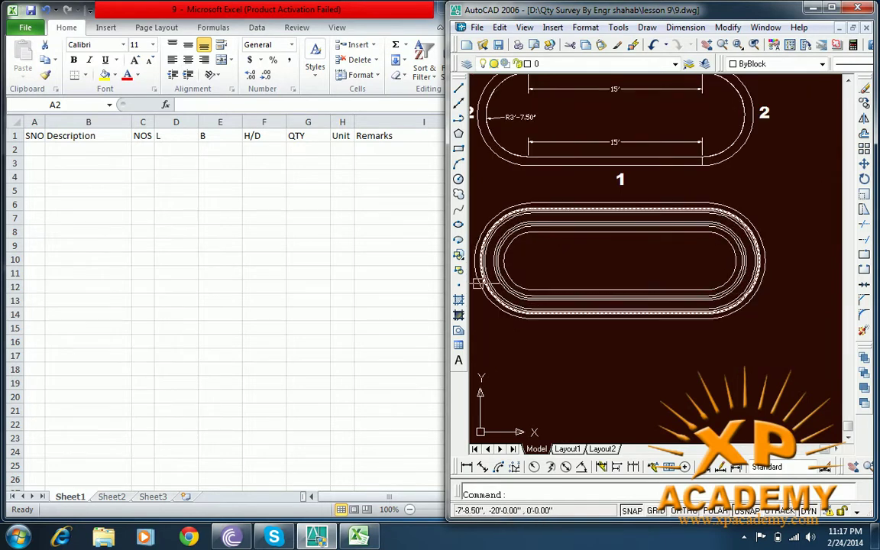
left_click_drag(629, 189, 654, 309)
scroll(485, 246, "up", 3)
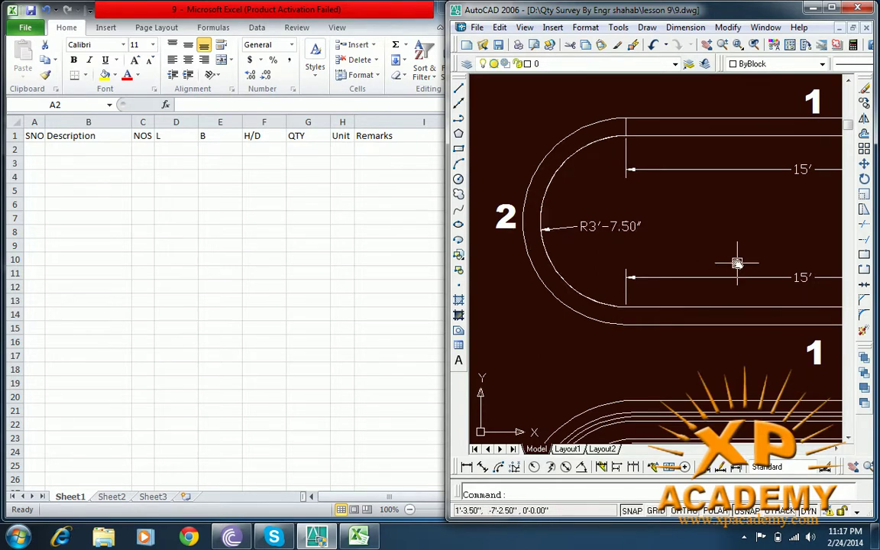
scroll(663, 237, "down", 2)
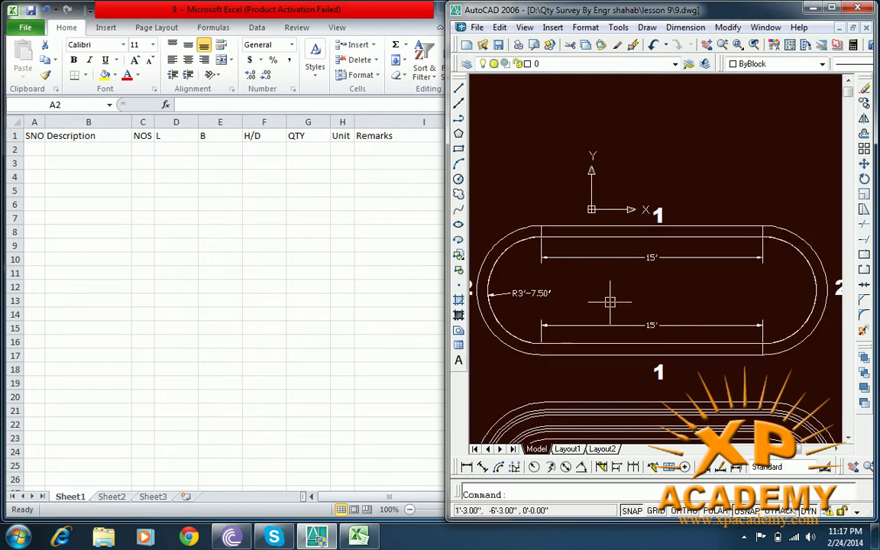
left_click_drag(611, 300, 636, 273)
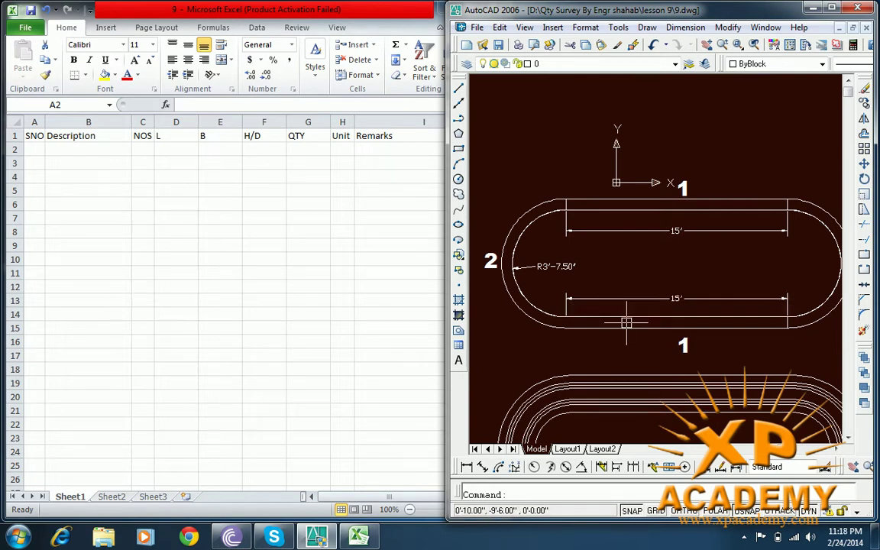
left_click_drag(602, 284, 600, 264)
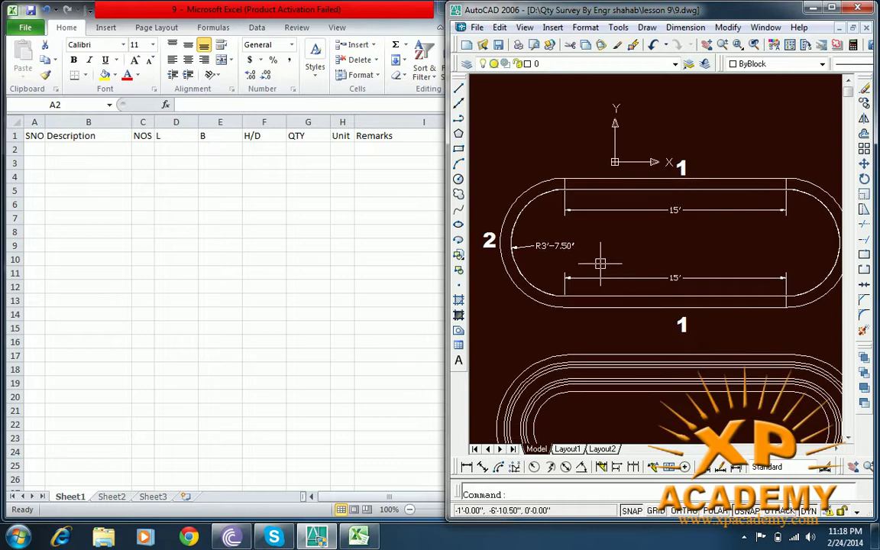
left_click_drag(622, 216, 631, 233)
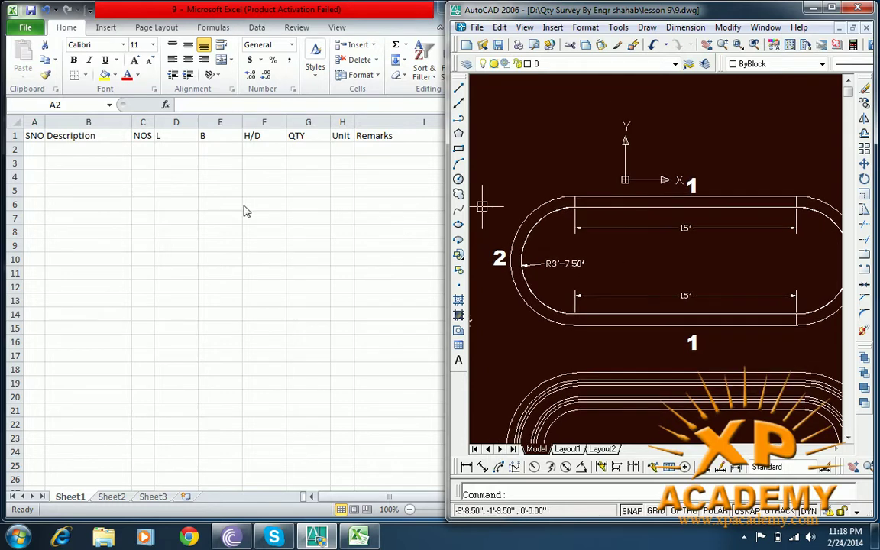
- Bring up the wall section beside the plan, and enter serial number 1 in cell A2 of the Excel quantity sheet
left_click(32, 150)
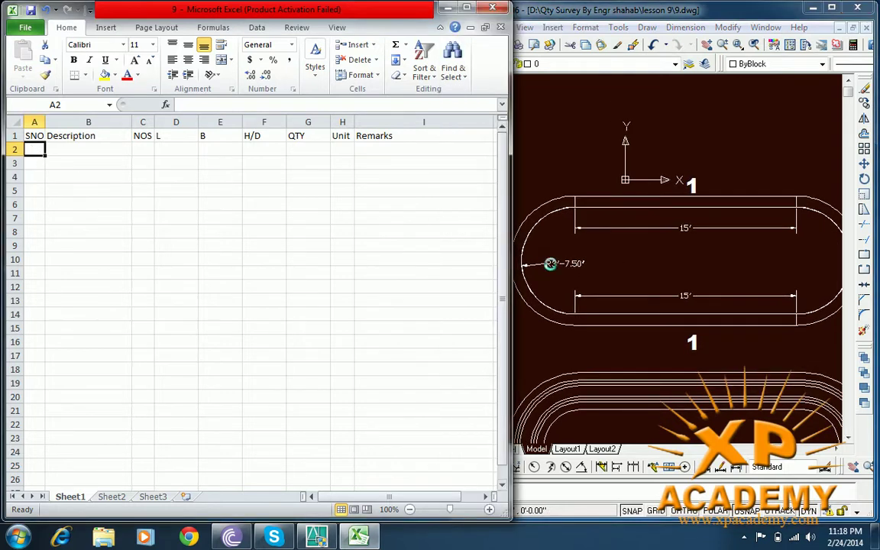
left_click(526, 239)
scroll(581, 143, "down", 2)
scroll(539, 149, "up", 5)
scroll(625, 265, "down", 3)
left_click_drag(753, 249, 684, 249)
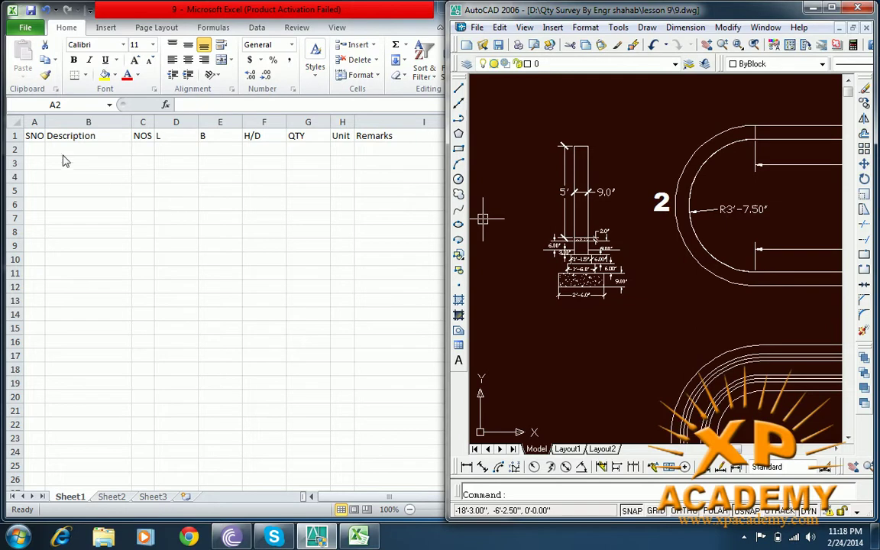
left_click(34, 150)
type("1")
key("Tab")
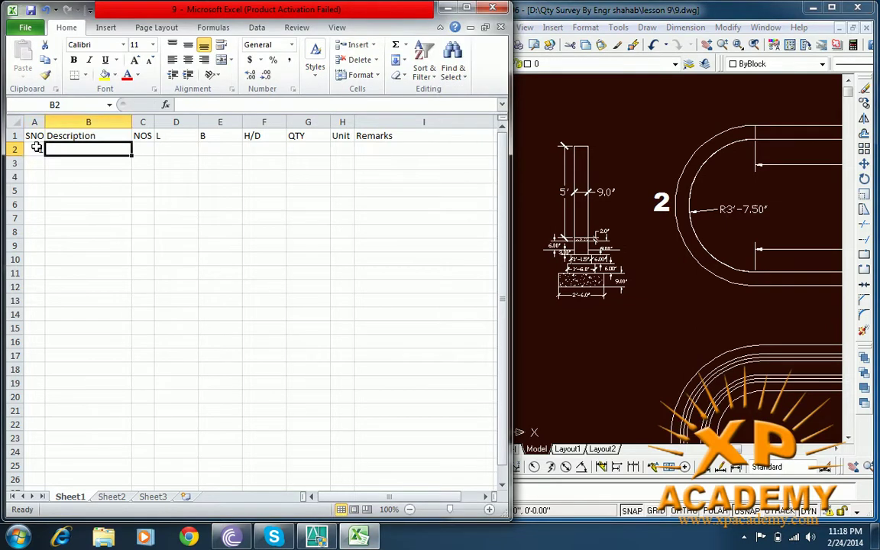
- Enter Excavation as the description in B2, and fill row 3 with straight, NOS 2 and length 15
type("Excavation")
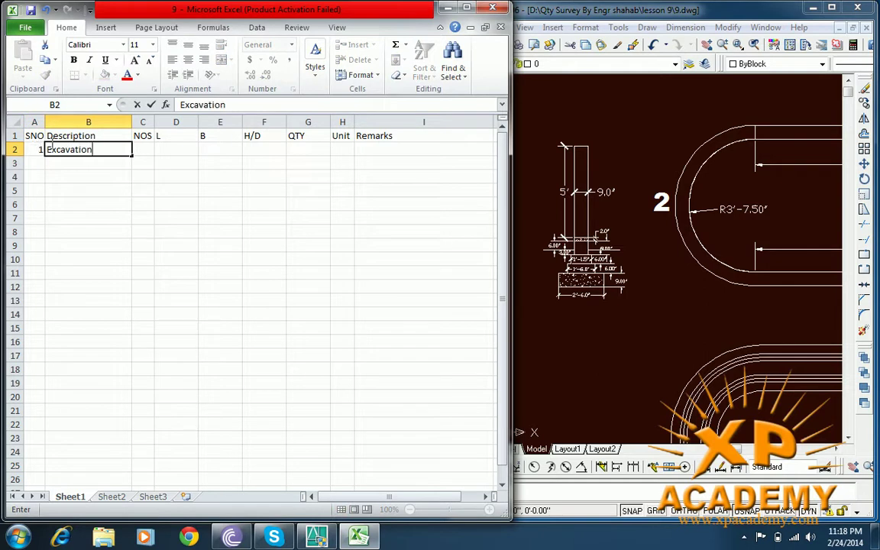
left_click(61, 163)
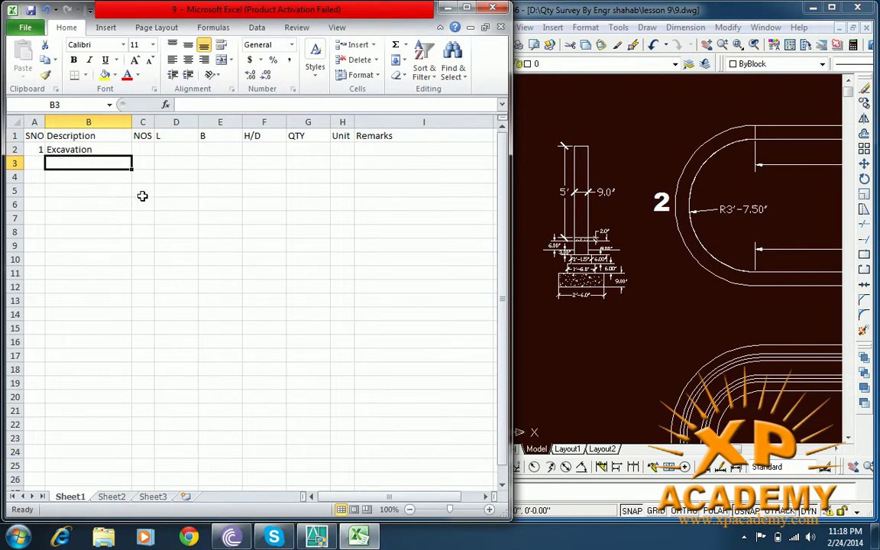
type("straight")
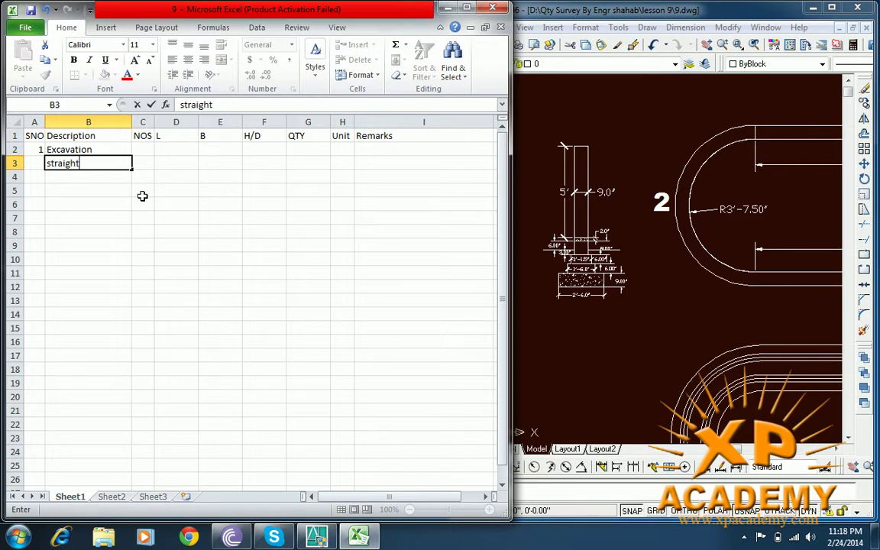
key("Tab")
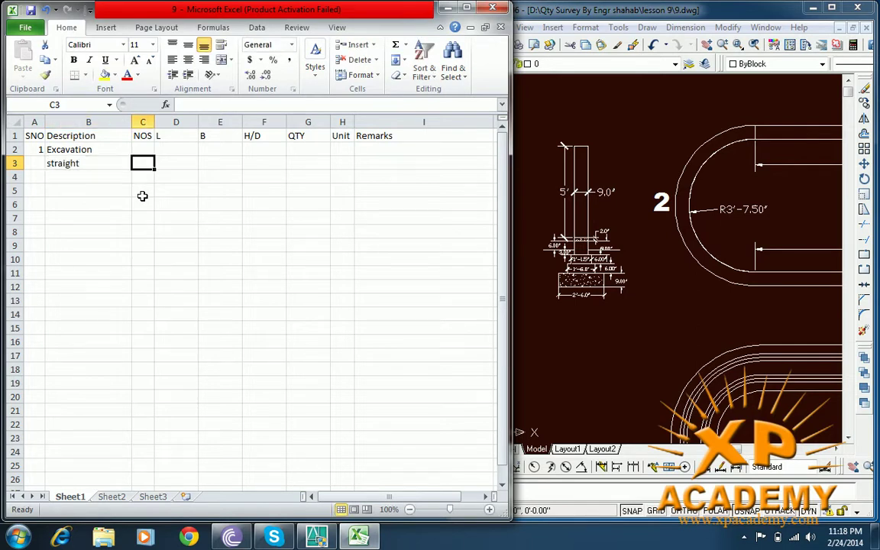
type("1")
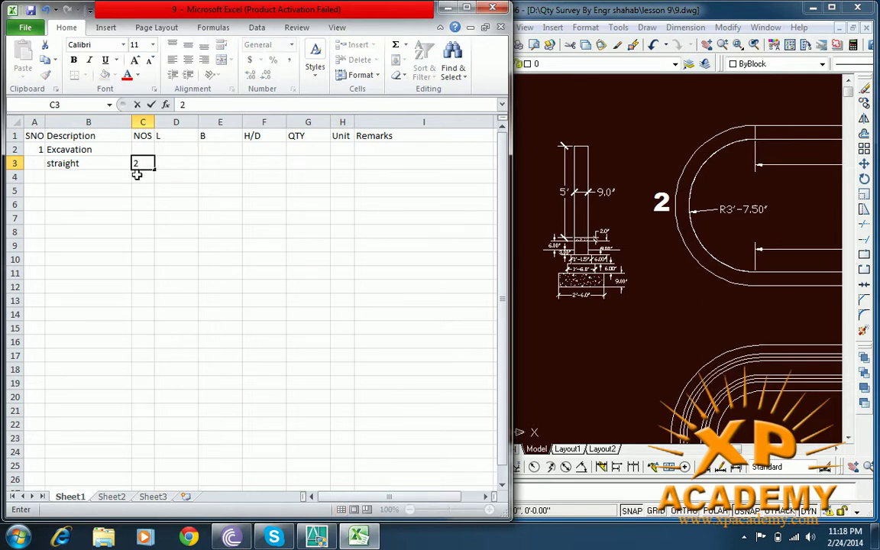
key("Tab")
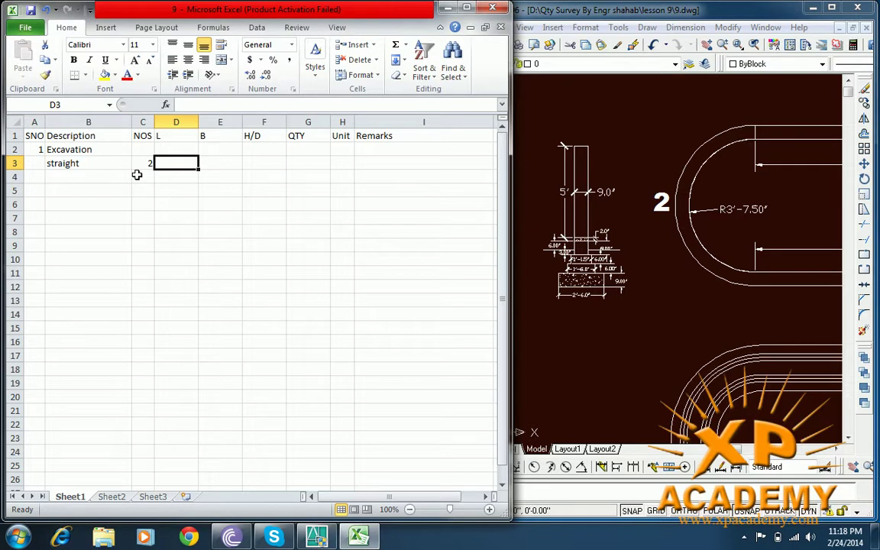
type("15")
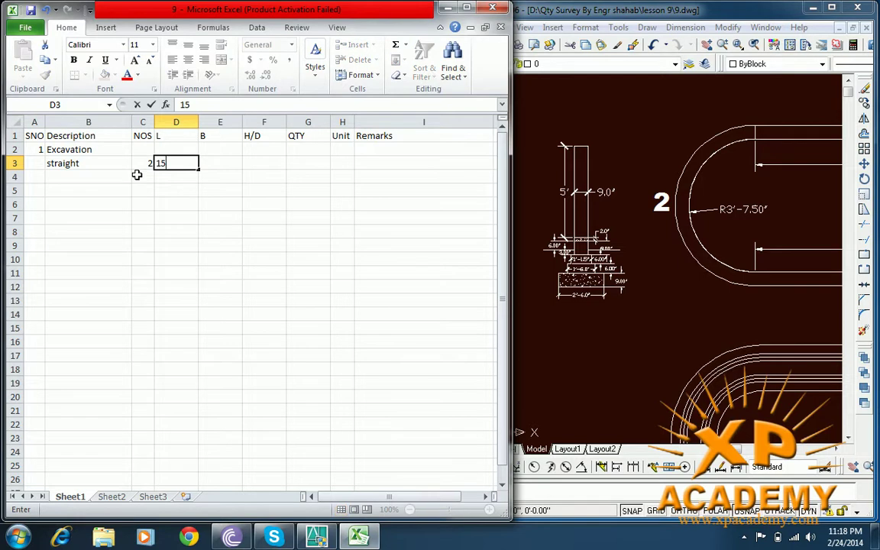
key("Tab")
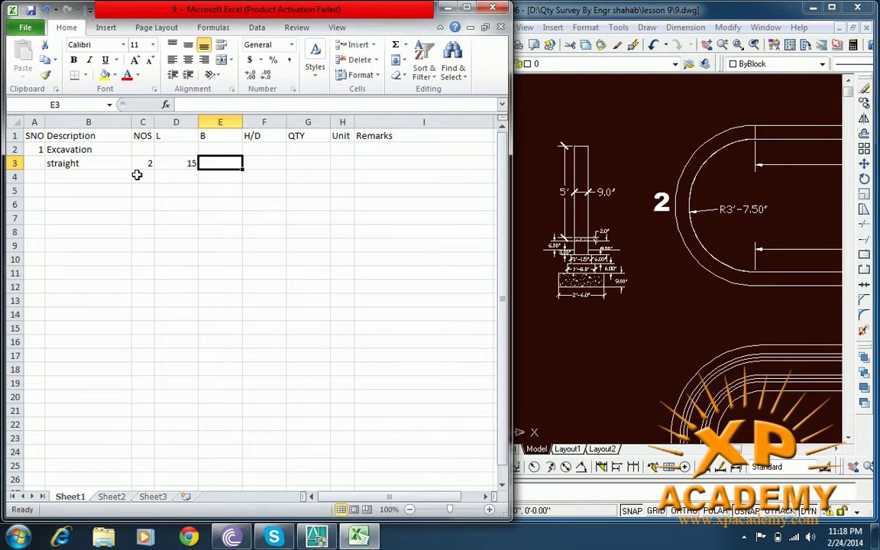
- Check the foundation bed's width in the AutoCAD wall section, and enter 2.5 as the straight portion's breadth in E3 of the Excel sheet
left_click(861, 325)
scroll(573, 292, "up", 5)
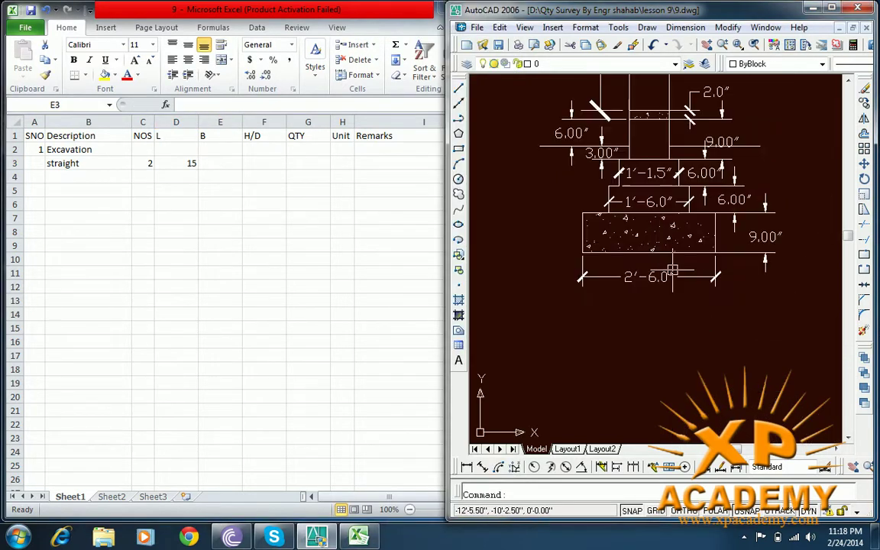
left_click_drag(707, 289, 759, 353)
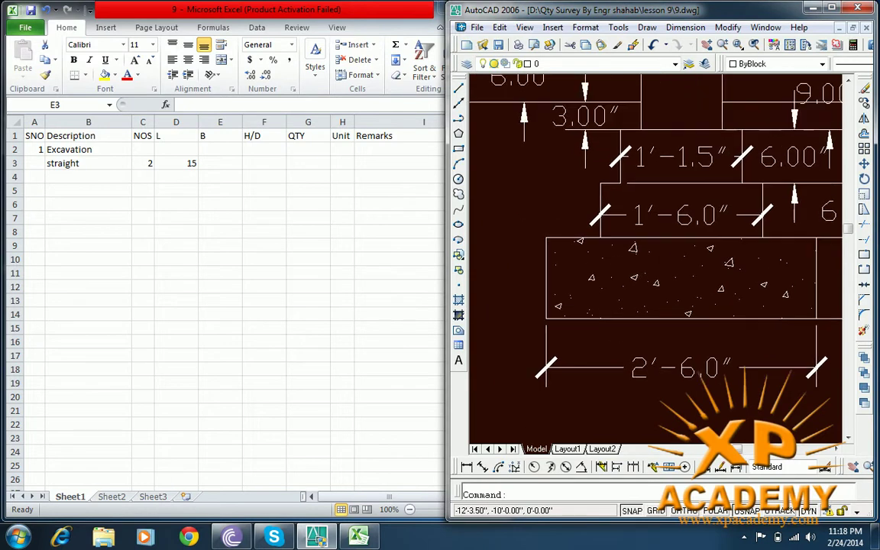
left_click(359, 20)
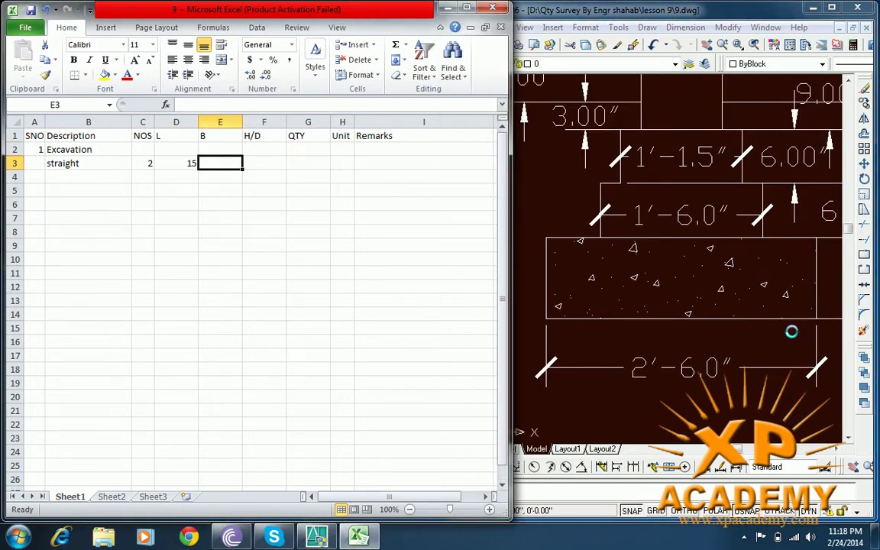
left_click(256, 163)
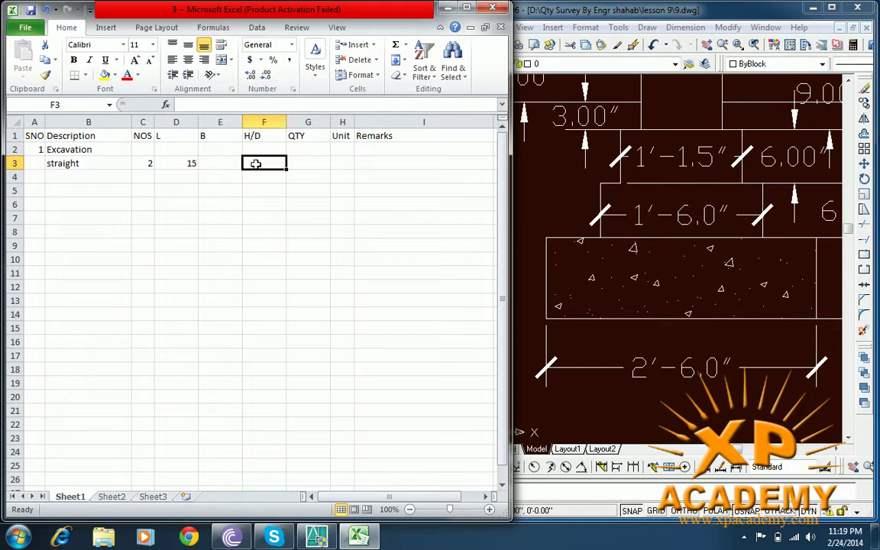
left_click(212, 159)
type("2.5")
key("Tab")
- Check the foundation depths in the AutoCAD wall section, and enter 2 as the straight portion's depth in F3 of the Excel sheet
left_click(672, 252)
left_click_drag(797, 154, 719, 228)
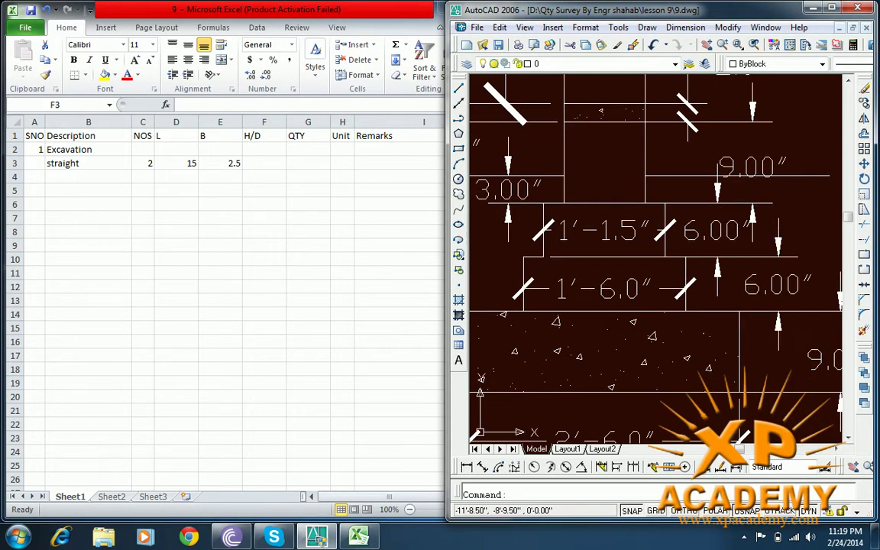
left_click_drag(615, 320, 682, 289)
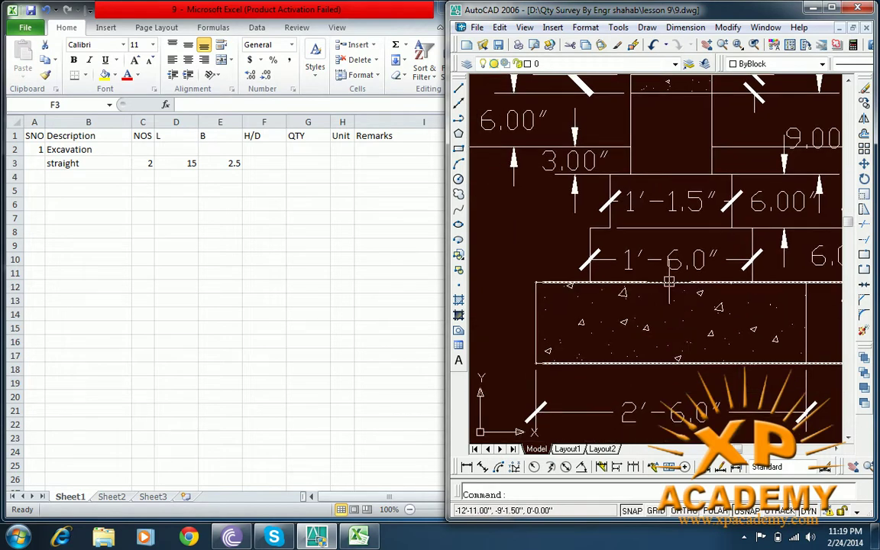
left_click(262, 161)
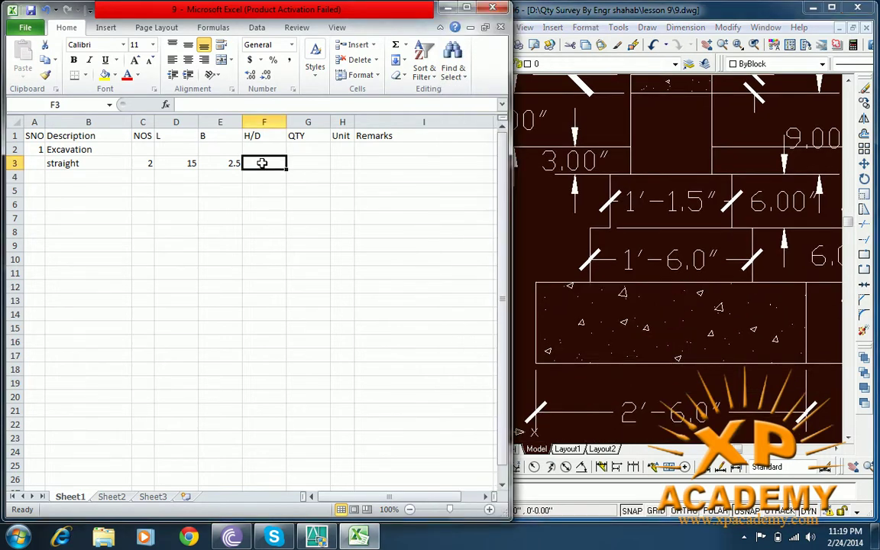
type("2")
key("Tab")
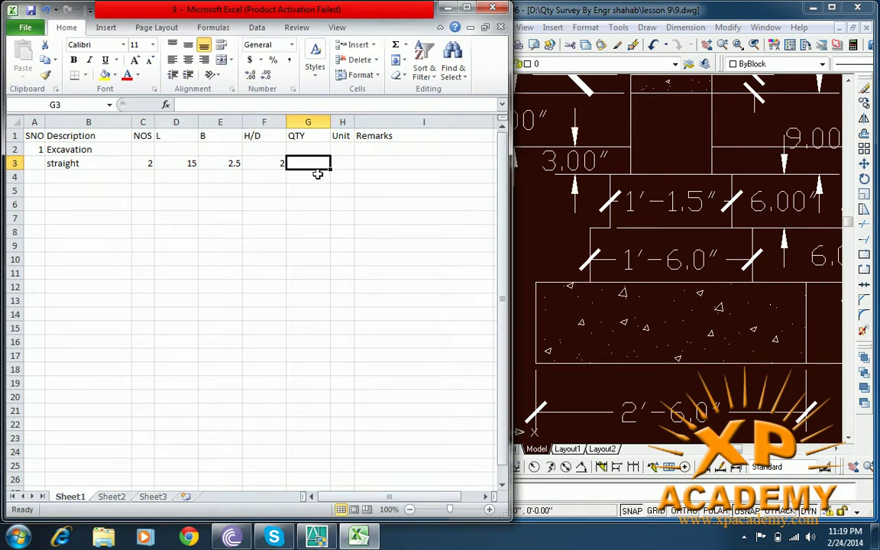
- Calculate the straight portion's excavation quantity in G3 with =C3*D3*E3*F3, and enter cft as its unit in H3
type("=")
left_click(142, 163)
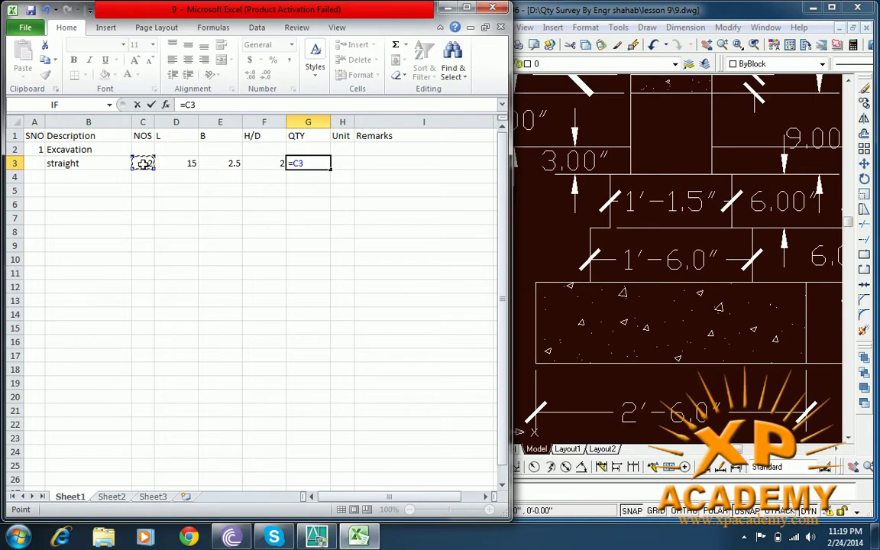
type("*")
left_click(180, 164)
type("*")
left_click(226, 164)
type("*")
left_click(265, 169)
key("Return")
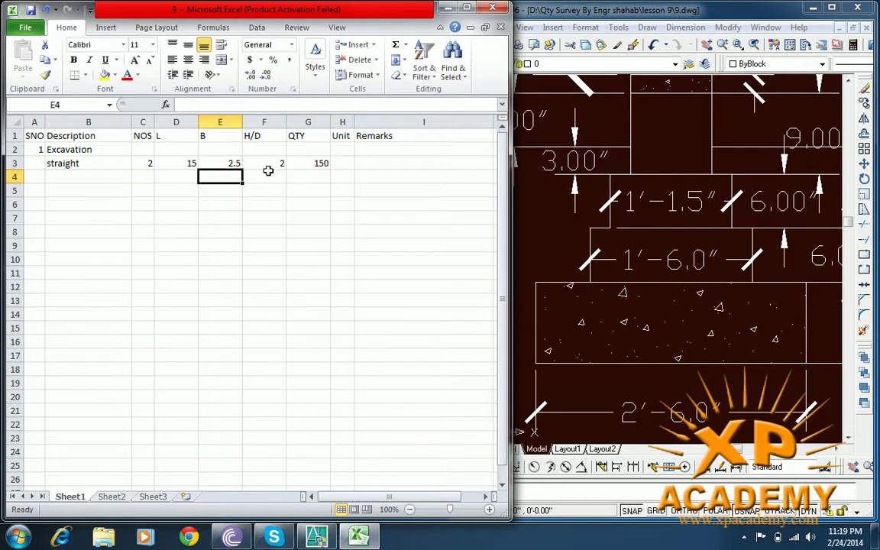
left_click(336, 164)
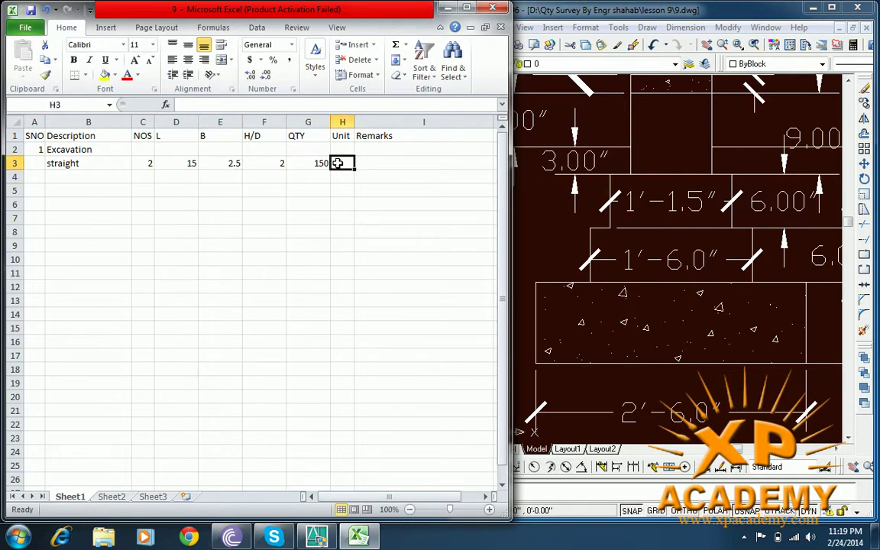
type("cft")
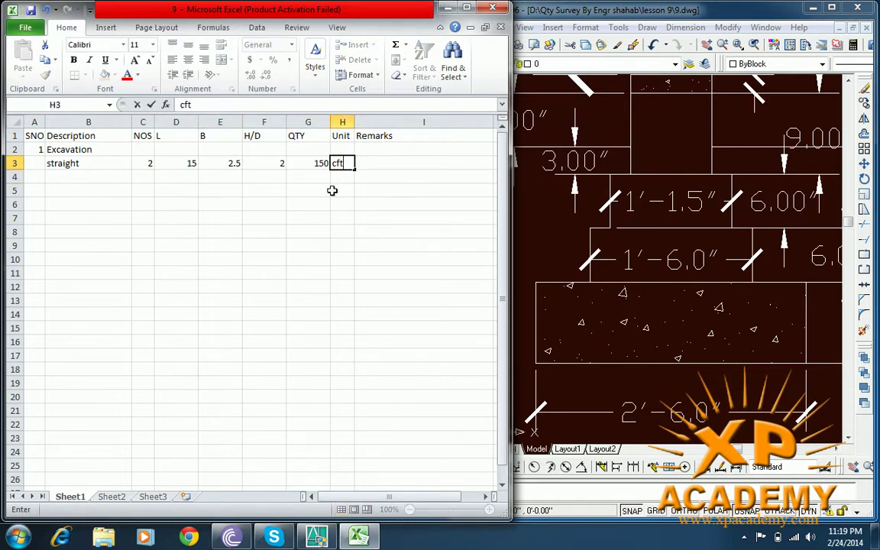
- Add the description circular in B4 with NOS 2 for the curved portions
left_click(79, 186)
left_click(82, 177)
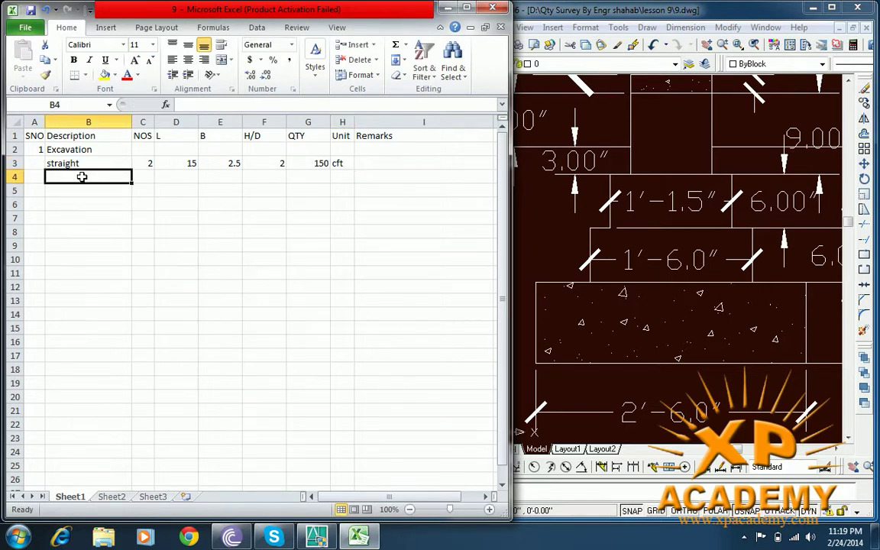
type("ci")
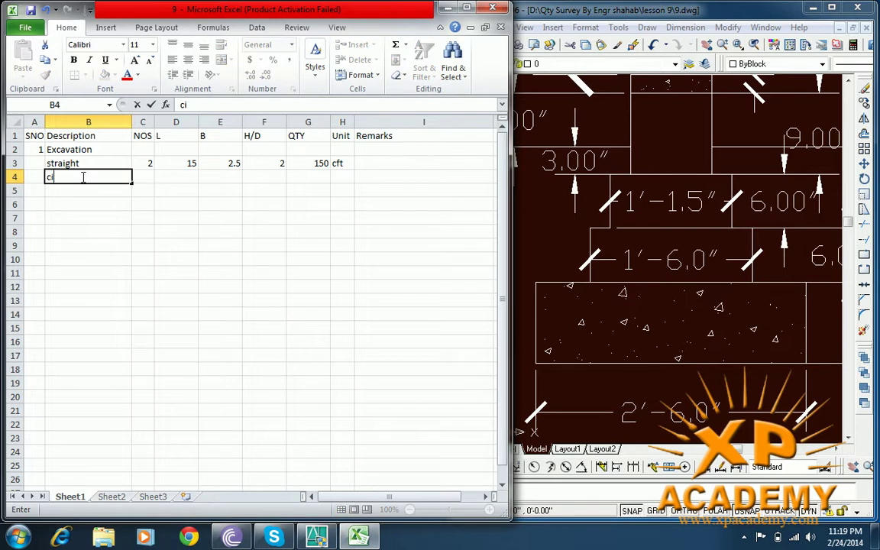
type("rcular")
key("Tab")
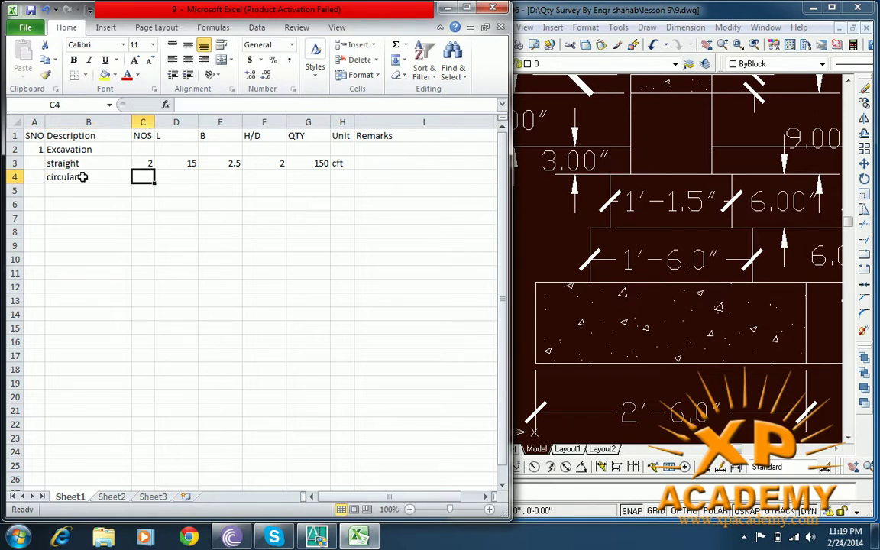
type("2")
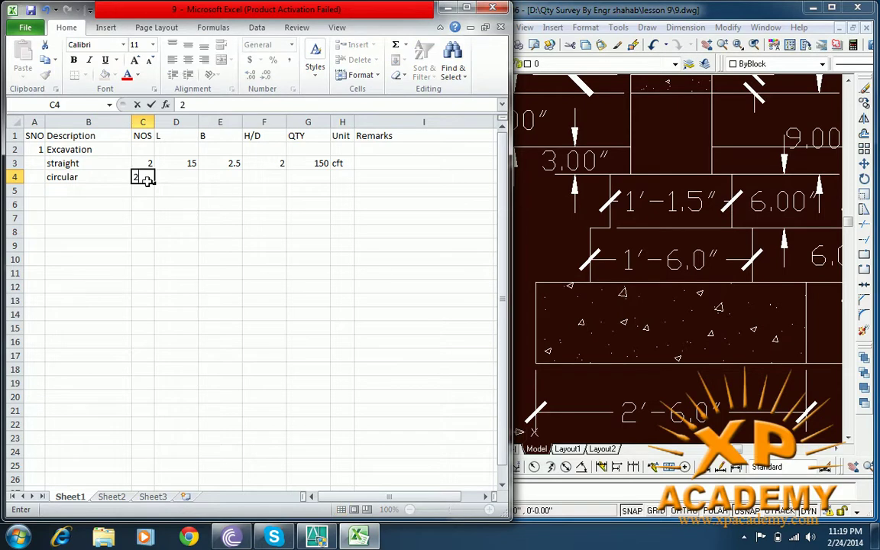
- Review the left curved end's radius in AutoCAD, and begin the arc-length remark in Excel cell I3 with L=πR=3.142x
left_click(390, 167)
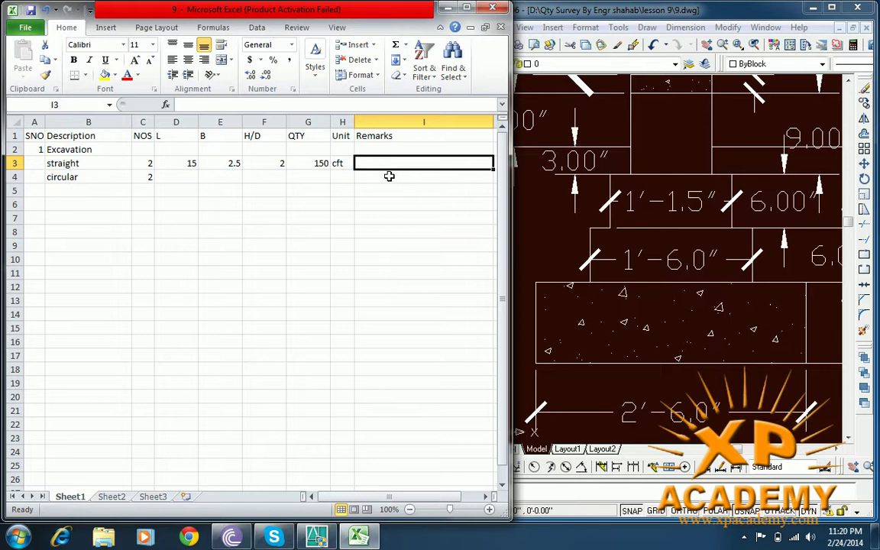
left_click(754, 204)
scroll(701, 246, "down", 5)
scroll(701, 246, "up", 4)
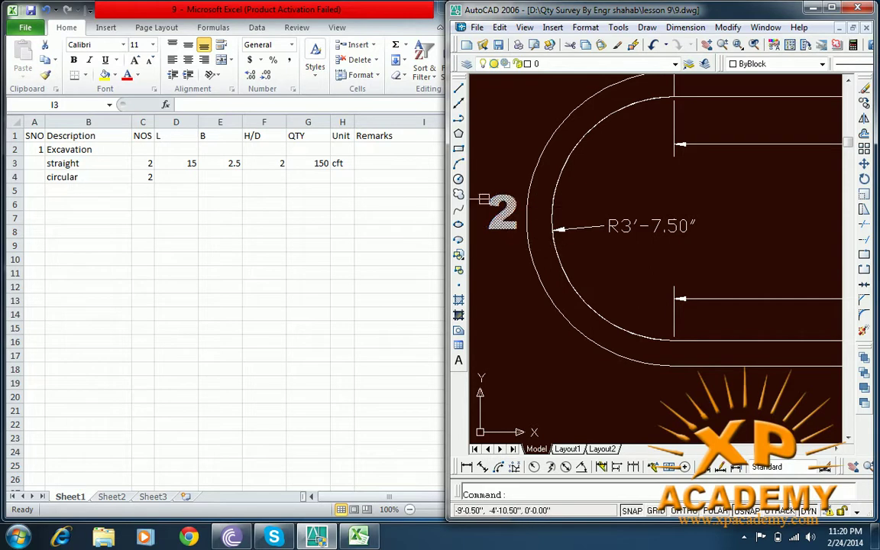
left_click(376, 163)
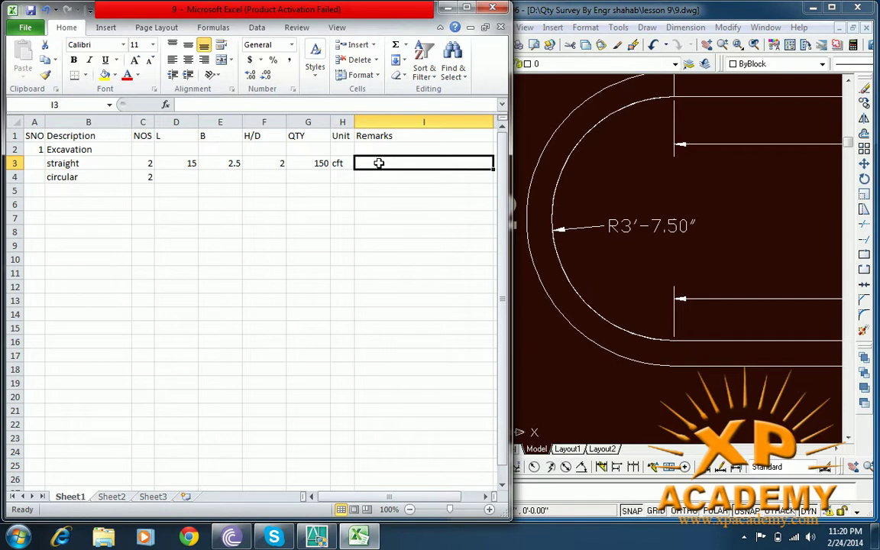
type("L=πR=")
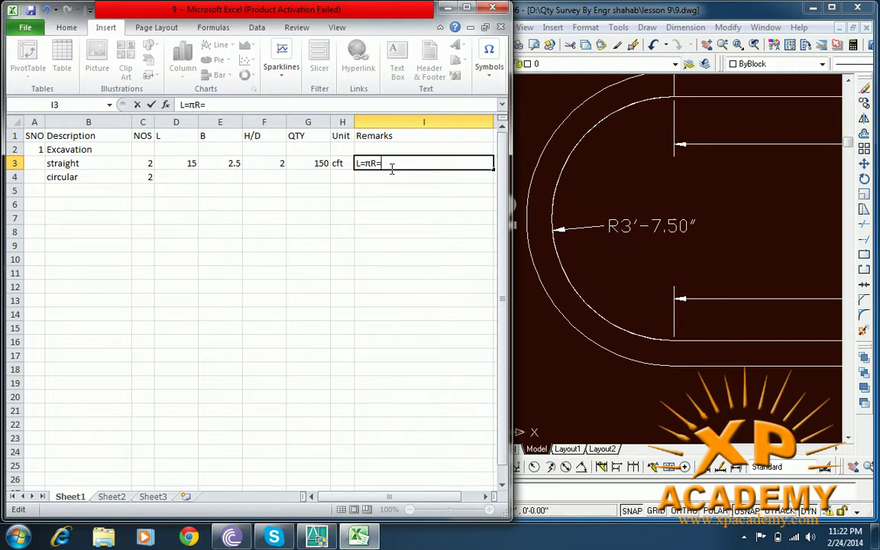
type("3.142x")
- Examine the inner radius dimension of the left curved end in the AutoCAD plan
left_click(669, 242)
mouse_move(836, 210)
left_mouse_down()
mouse_move(609, 241)
mouse_move(839, 248)
mouse_move(878, 240)
left_mouse_up()
scroll(609, 241, "down", 5)
scroll(733, 244, "up", 6)
left_click_drag(636, 245, 749, 245)
scroll(633, 253, "up", 3)
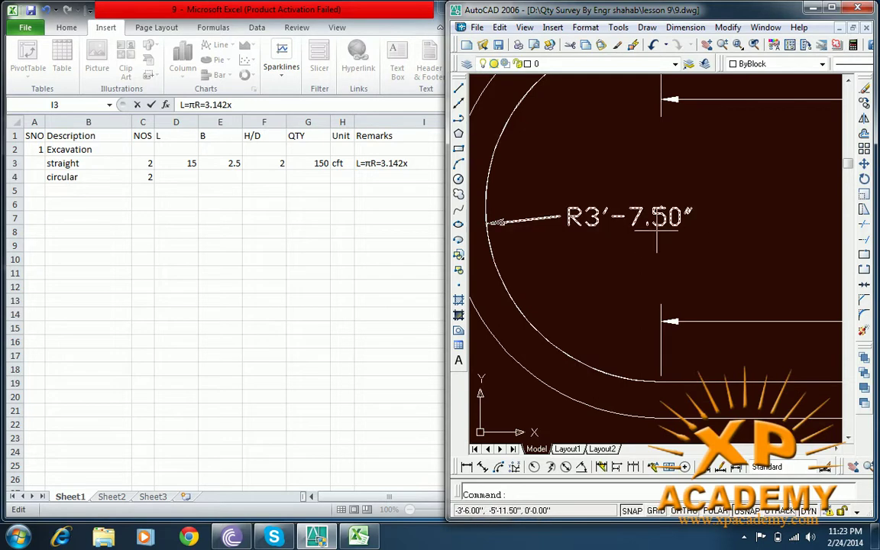
- Draw a vertical line between the inner wall faces where the two straight portions meet the right curved end
scroll(620, 256, "down", 4)
left_click_drag(821, 253, 672, 247)
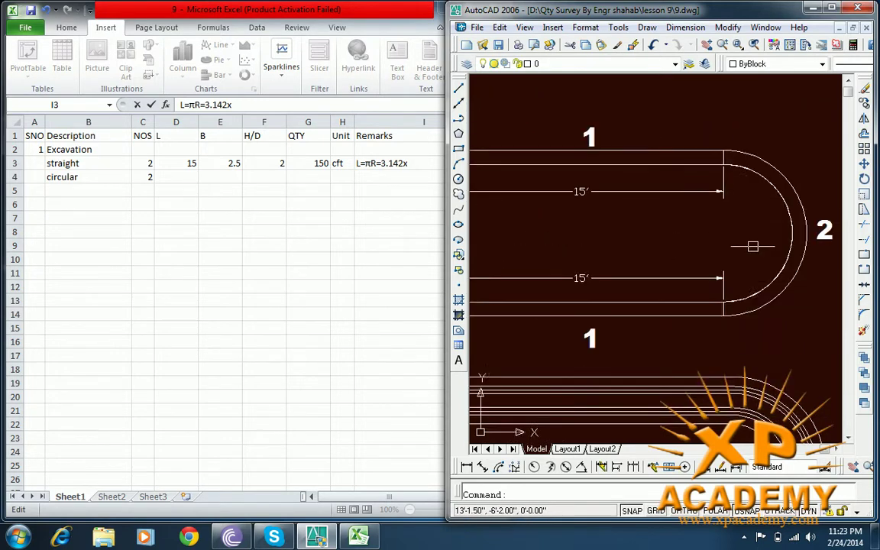
left_click_drag(753, 245, 672, 242)
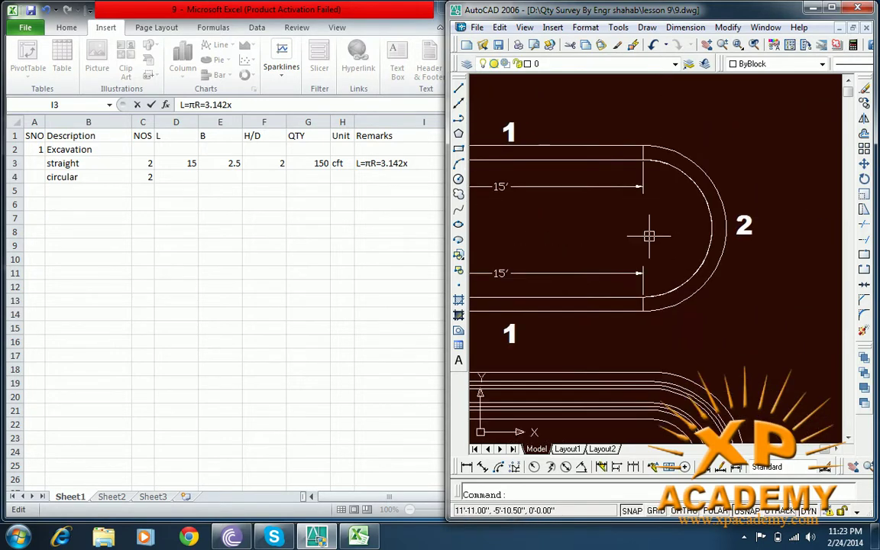
left_click(459, 88)
left_click(643, 162)
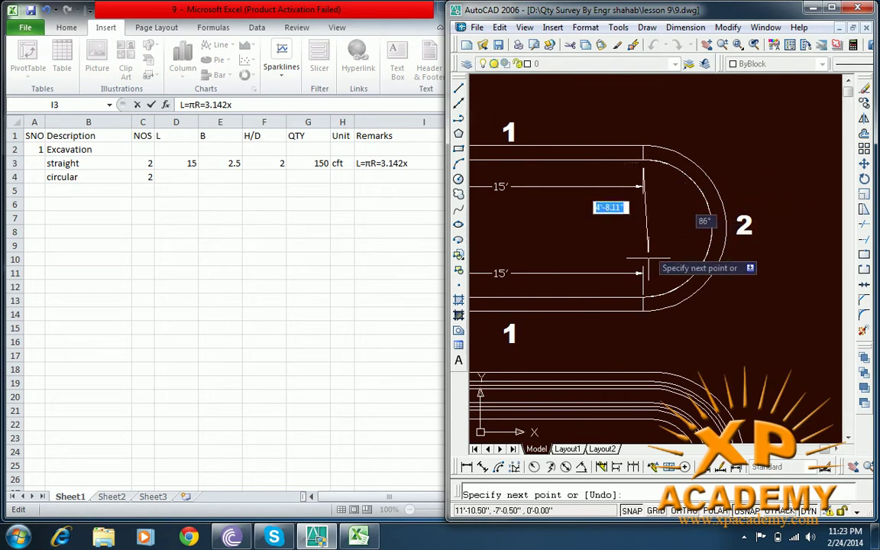
left_click(644, 297)
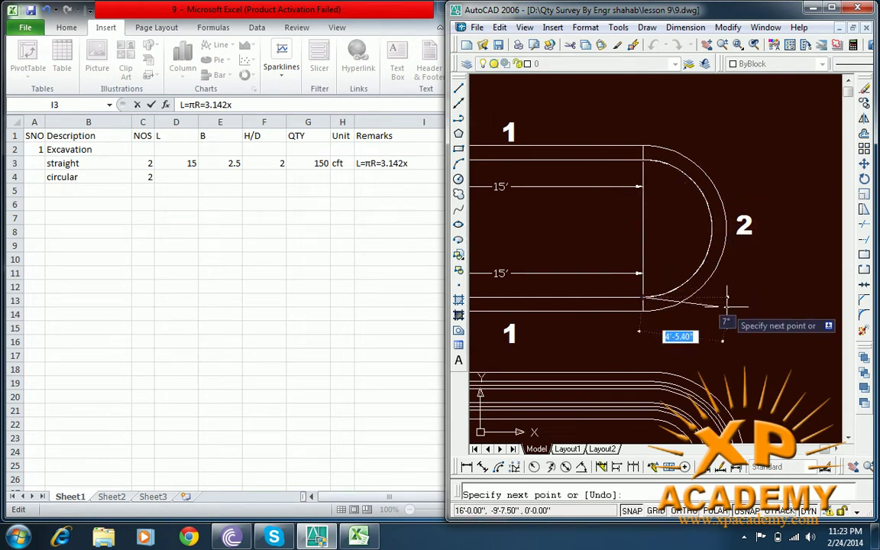
key("Return")
key("Return")
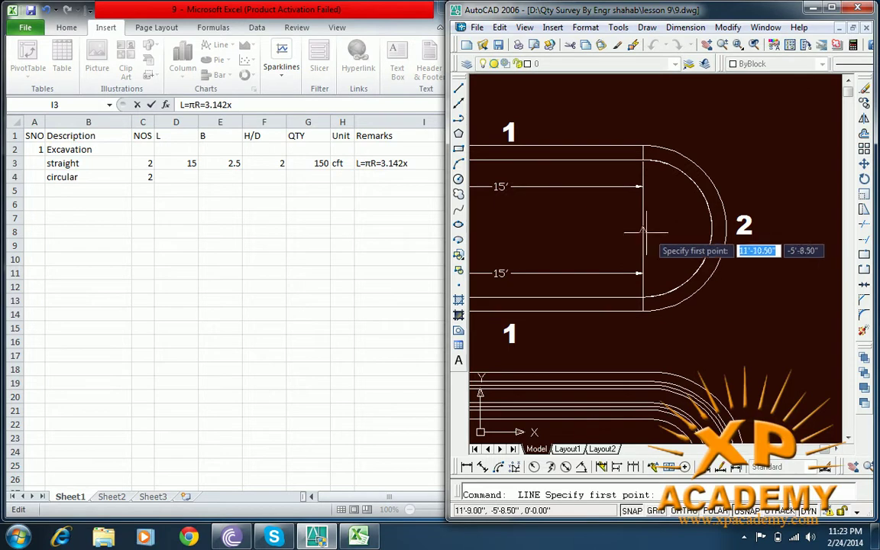
left_click(642, 229)
scroll(711, 232, "up", 3)
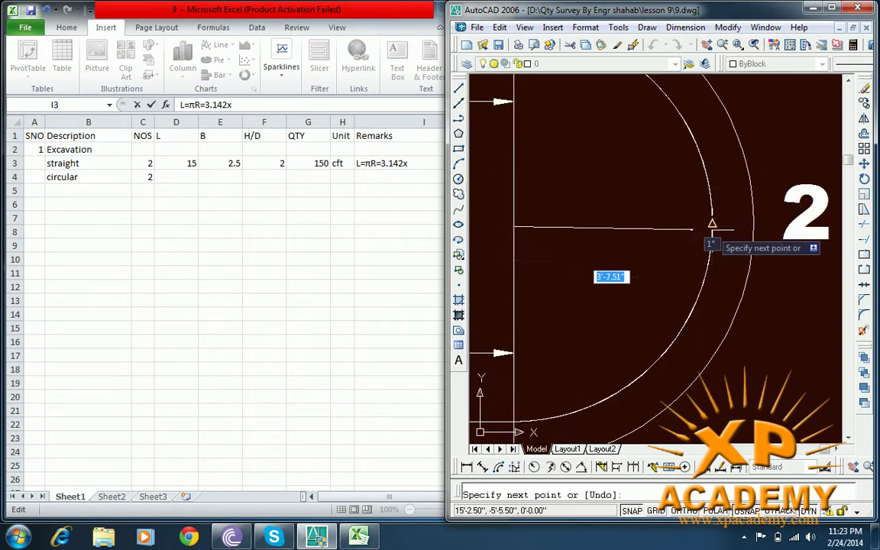
key("Escape")
scroll(713, 237, "down", 3)
left_click(630, 246)
key("Escape")
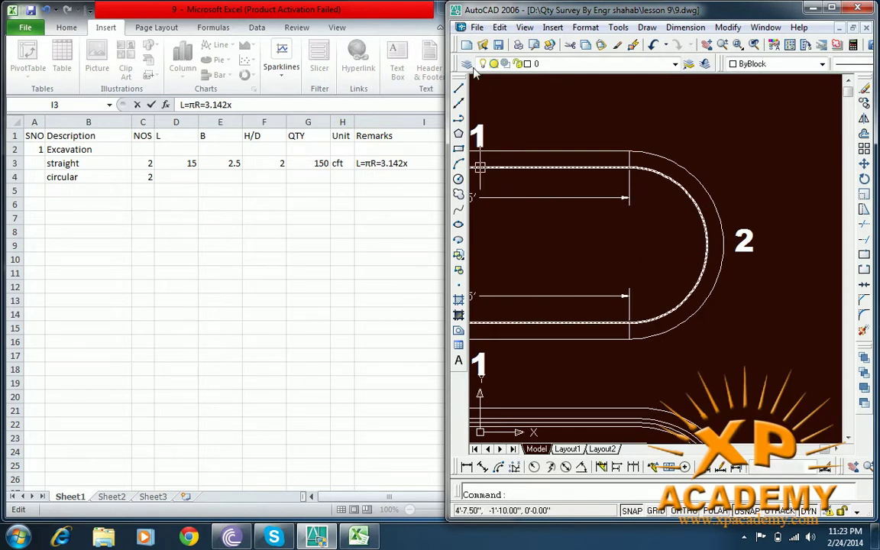
- Redraw the vertical line joining the inner wall faces at the start of the right curved end in the plan
left_click(458, 88)
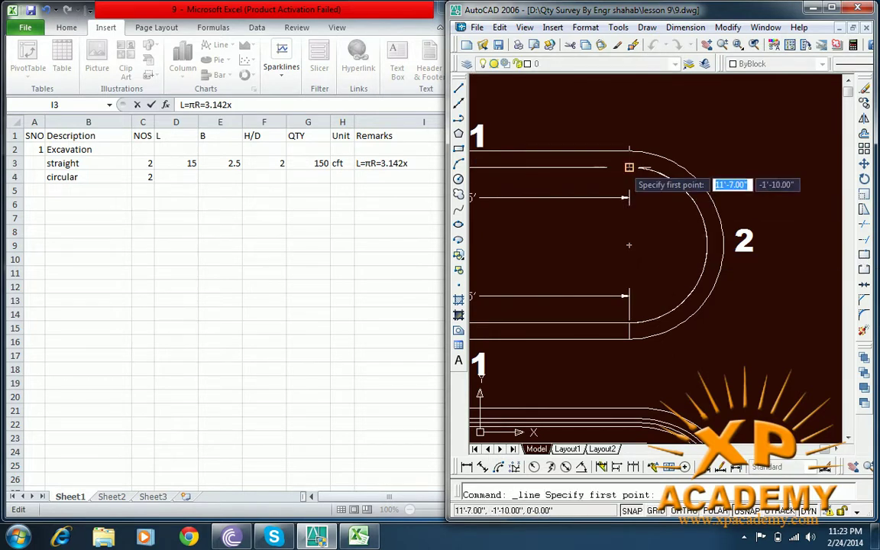
left_click(628, 168)
scroll(628, 183, "up", 3)
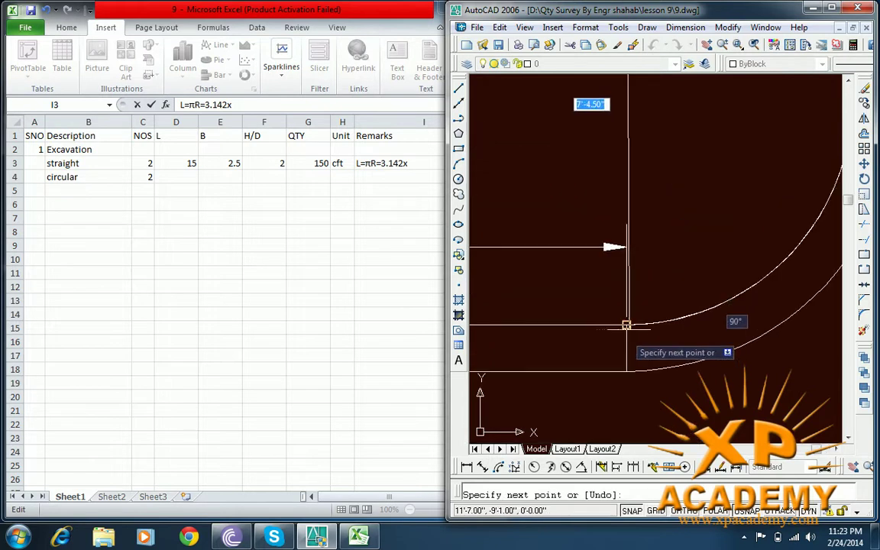
left_click(626, 326)
scroll(628, 326, "down", 4)
key("Escape")
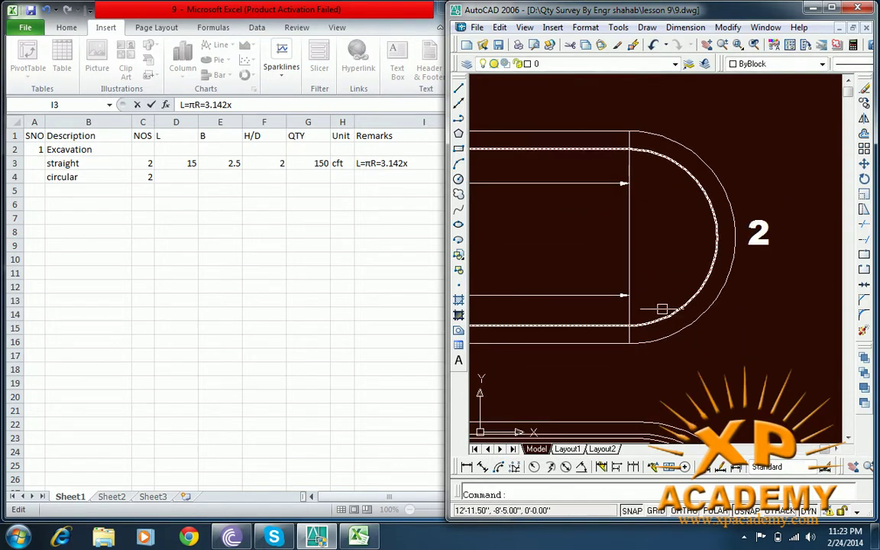
- Draw a horizontal radius line from the vertical line's midpoint to the inner face of the right curved wall
key("Return")
left_click(629, 236)
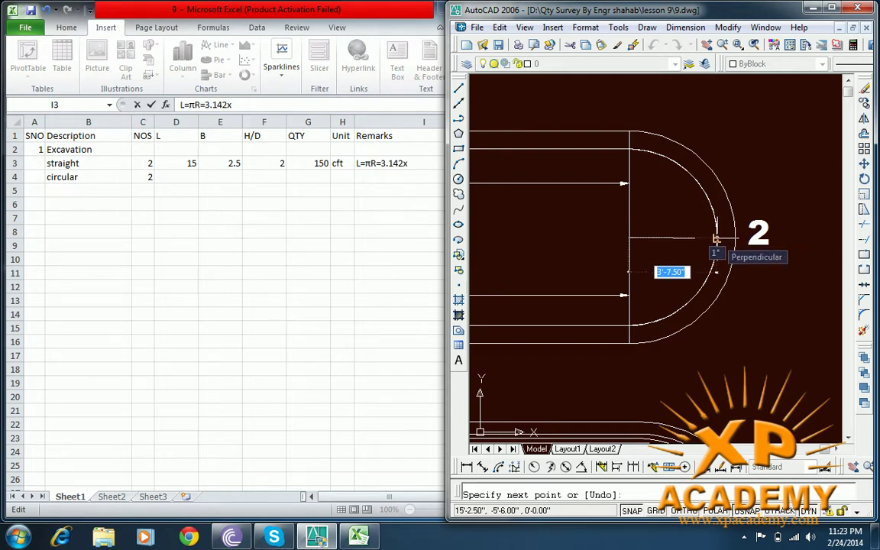
left_click(716, 239)
key("Return")
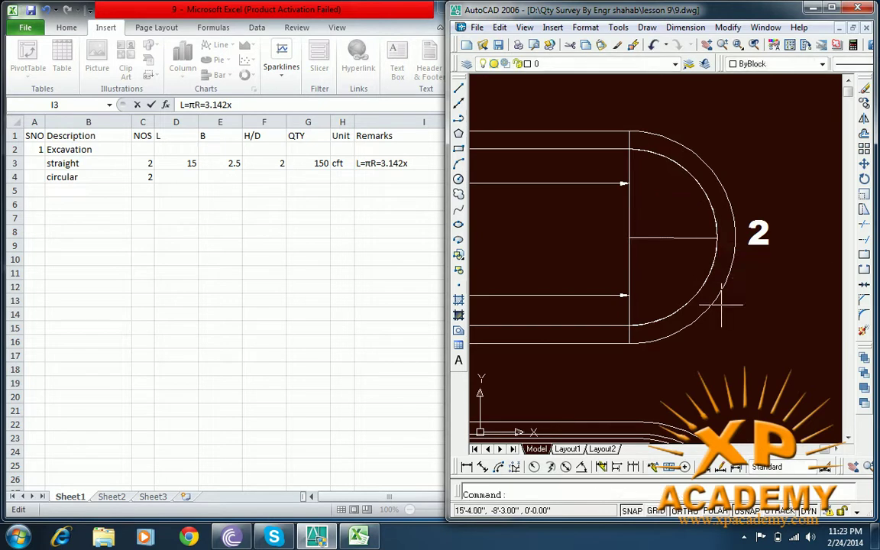
- Check the horizontal radius line's length with a linear dimension preview, without placing the dimension
scroll(709, 284, "up", 1)
left_click(700, 233)
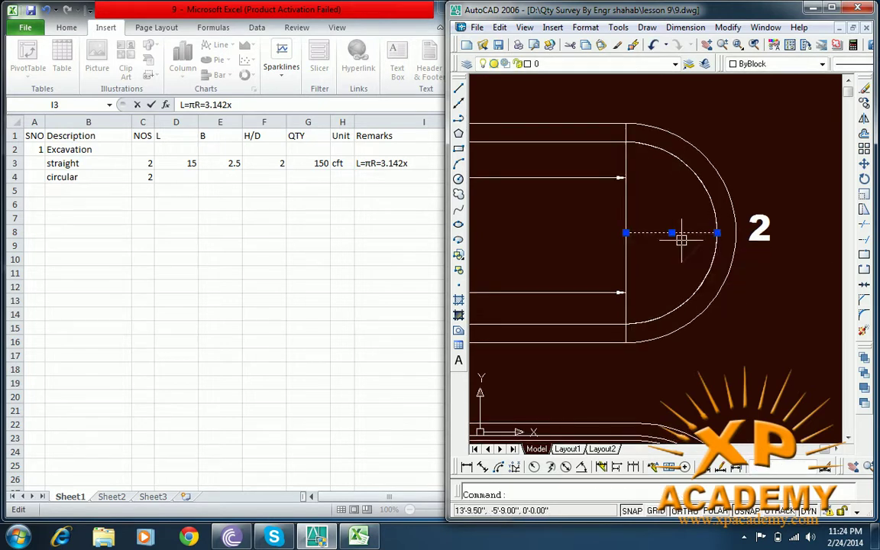
key("Escape")
left_click(471, 467)
key("Return")
left_click(643, 233)
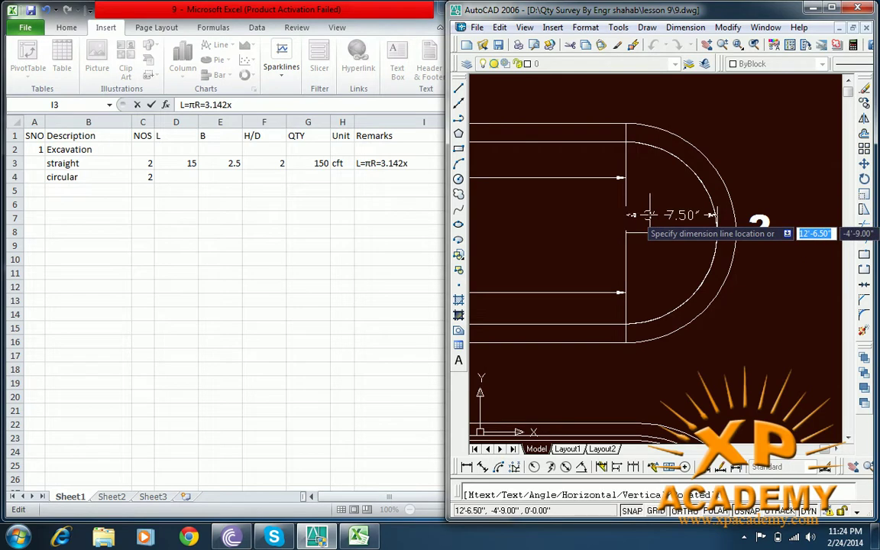
key("Escape")
- Stretch the outer end of the horizontal radius line 4.5 inches outward beyond the inner wall face
left_click(680, 237)
left_click(620, 217)
left_click(717, 233)
scroll(756, 223, "up", 5)
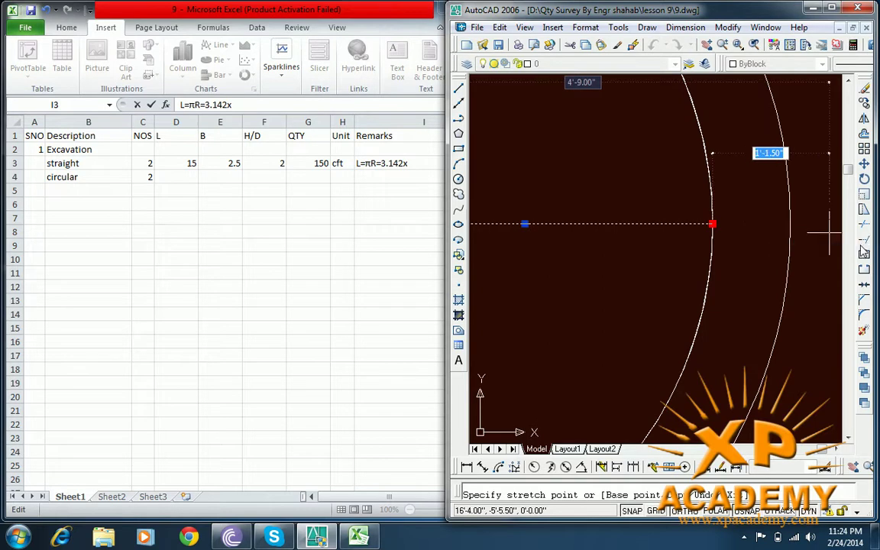
type("4.")
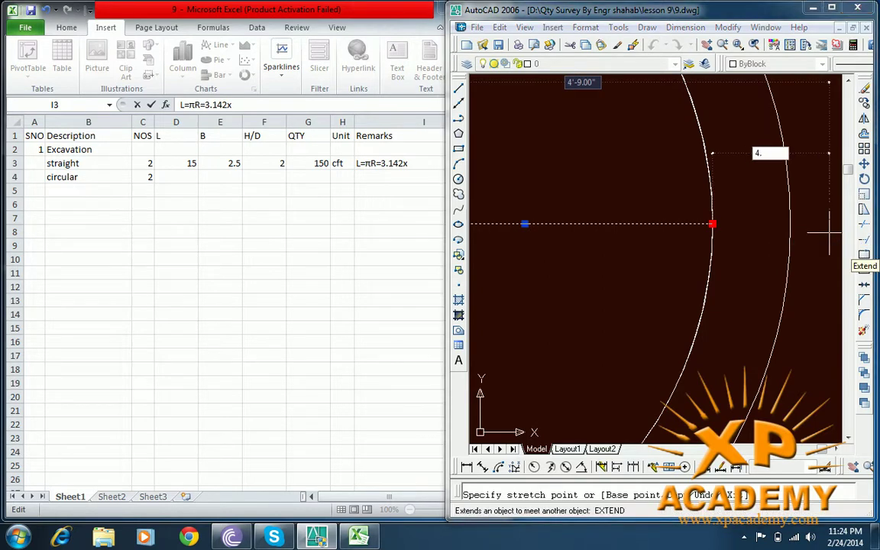
type("5")
key("Return")
scroll(747, 254, "down", 3)
key("Escape")
- Add a linear dimension to the extended horizontal radius line, placing it just below the line
scroll(688, 236, "up", 2)
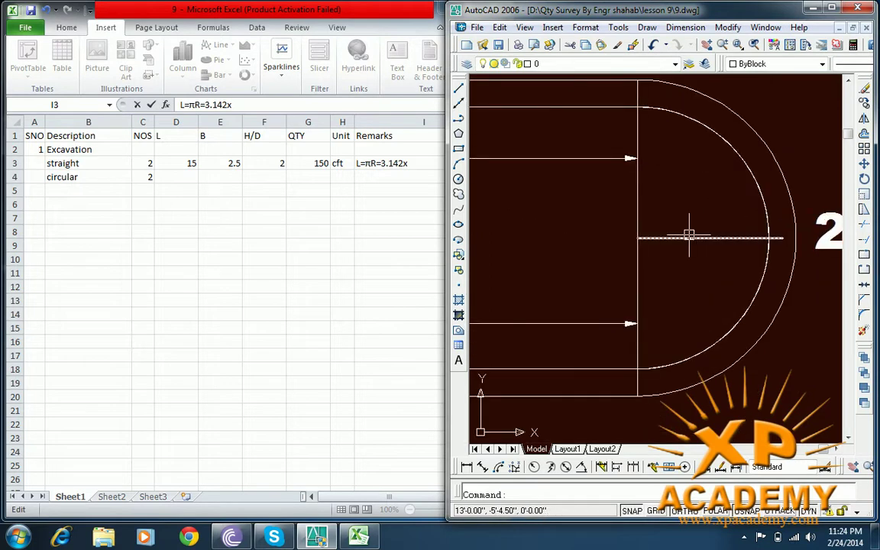
scroll(775, 243, "up", 2)
scroll(777, 243, "up", 2)
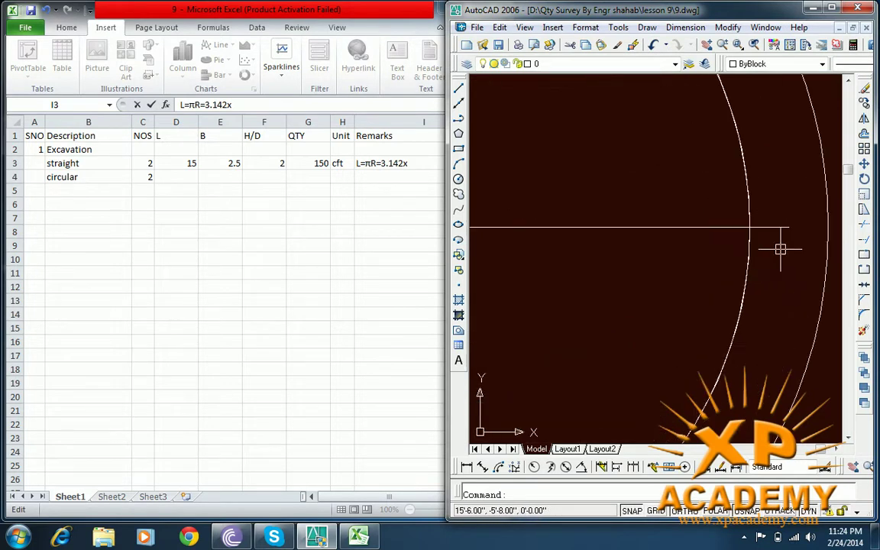
scroll(687, 232, "down", 4)
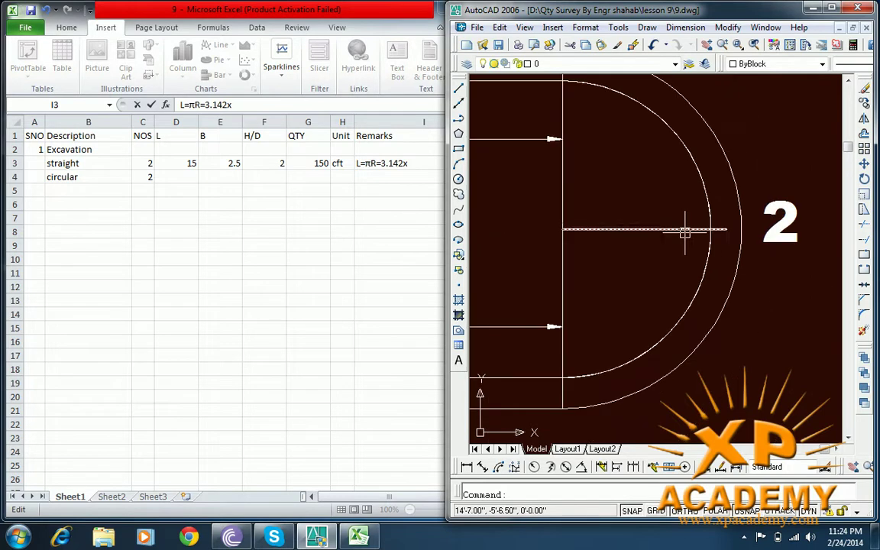
left_click(467, 468)
key("Return")
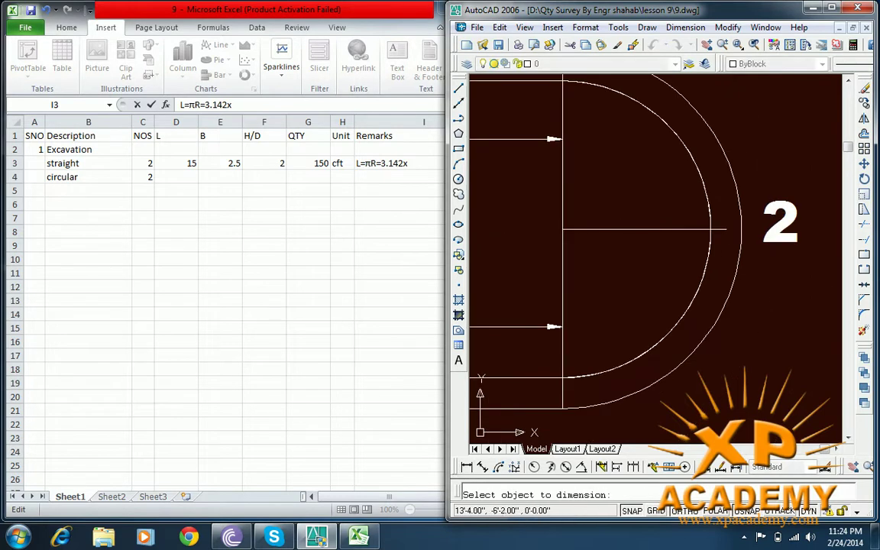
left_click(633, 229)
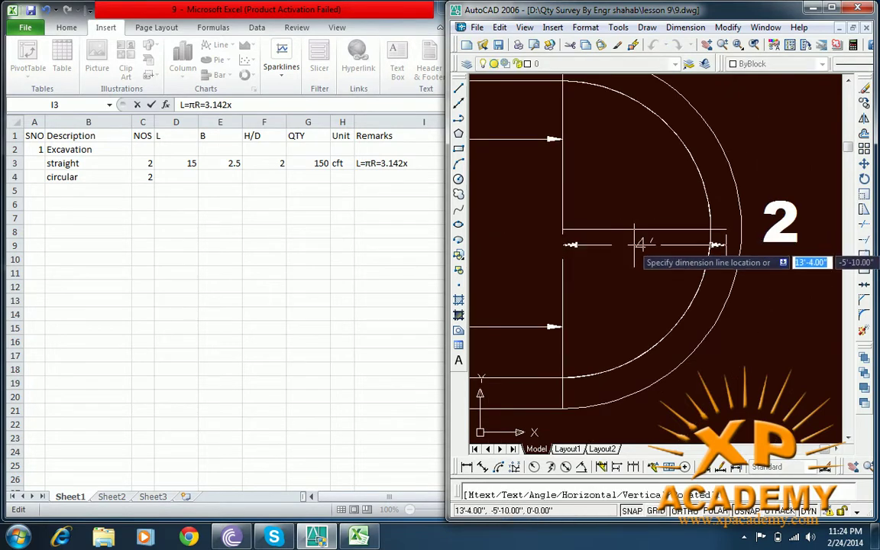
left_click(634, 244)
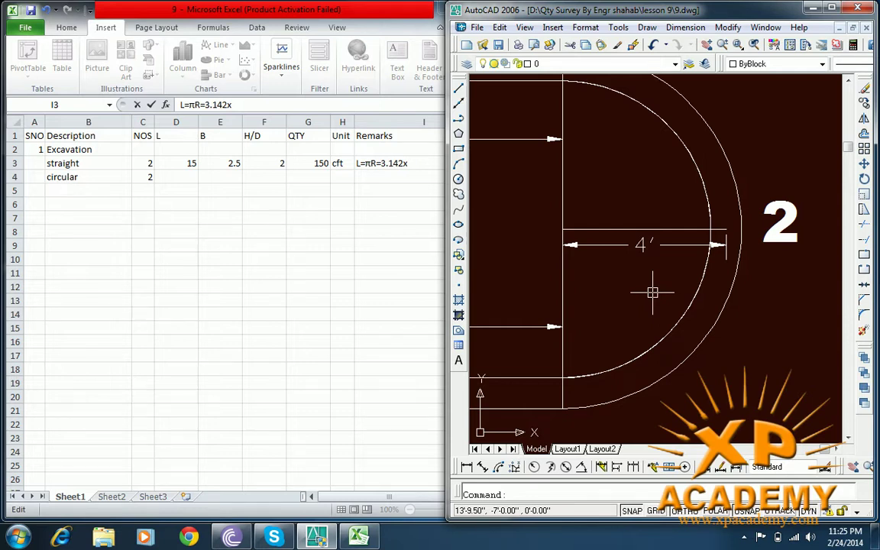
- Switch to Excel and extend the arc-length remark in I3 with 4=, then open the Calculator
left_click_drag(633, 271, 666, 271)
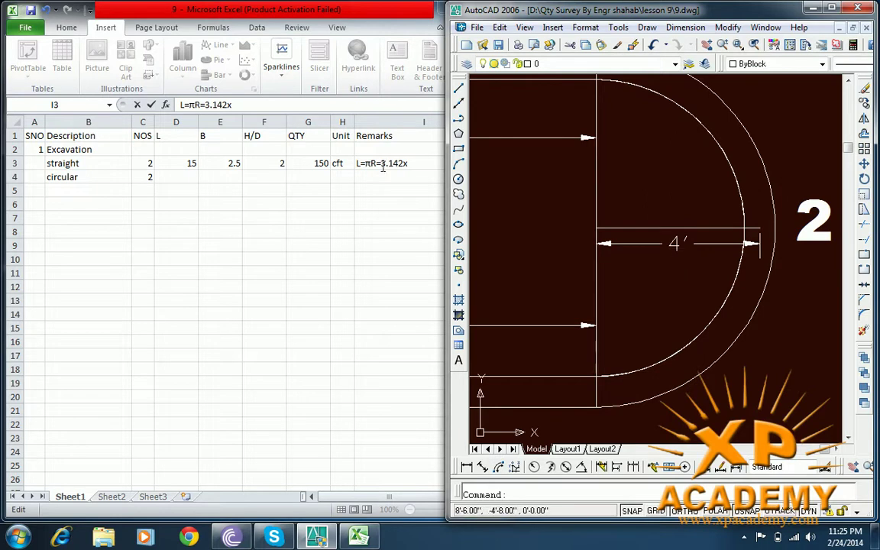
left_click(409, 163)
type("4-")
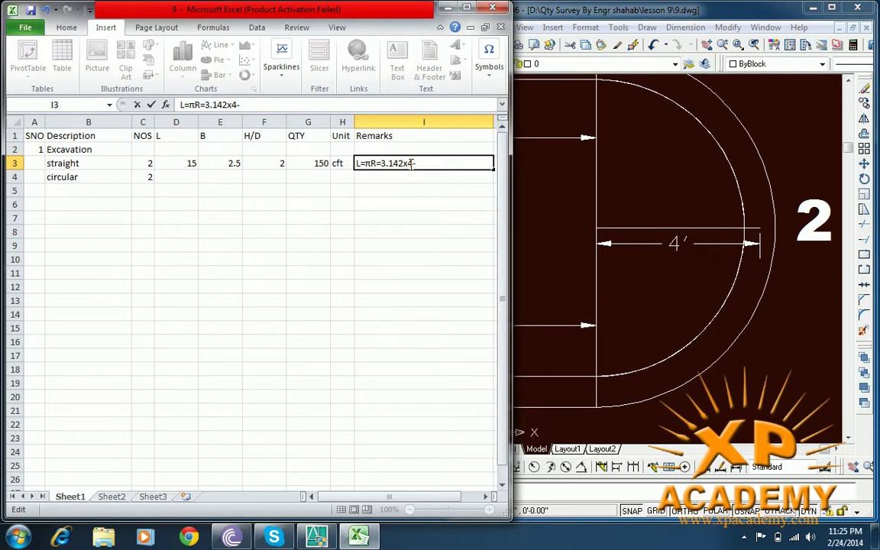
key("BackSpace")
type("=")
left_click(18, 537)
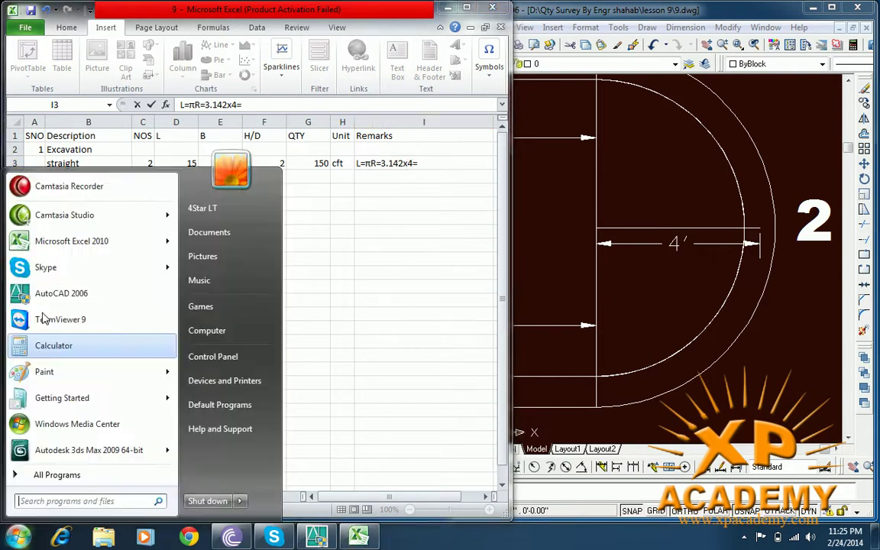
left_click(385, 355)
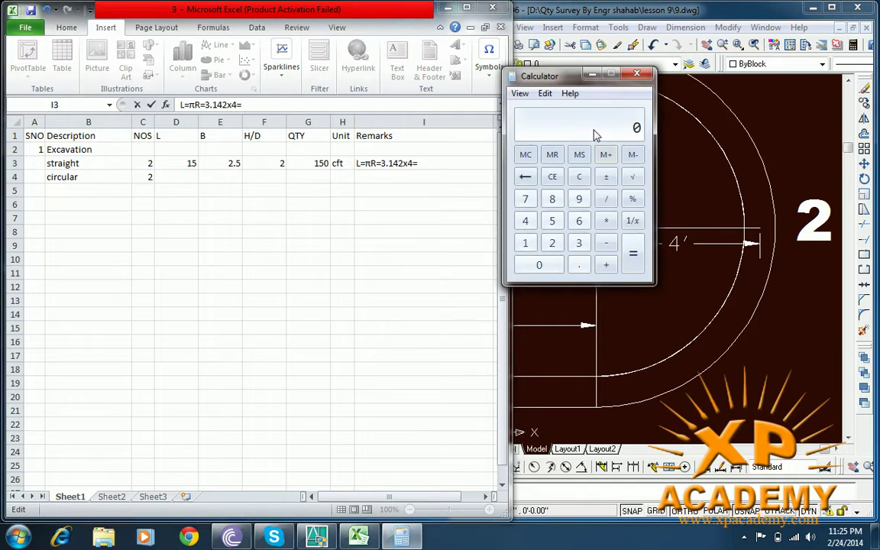
left_click(578, 242)
left_click(606, 221)
left_click(578, 242)
left_click(579, 264)
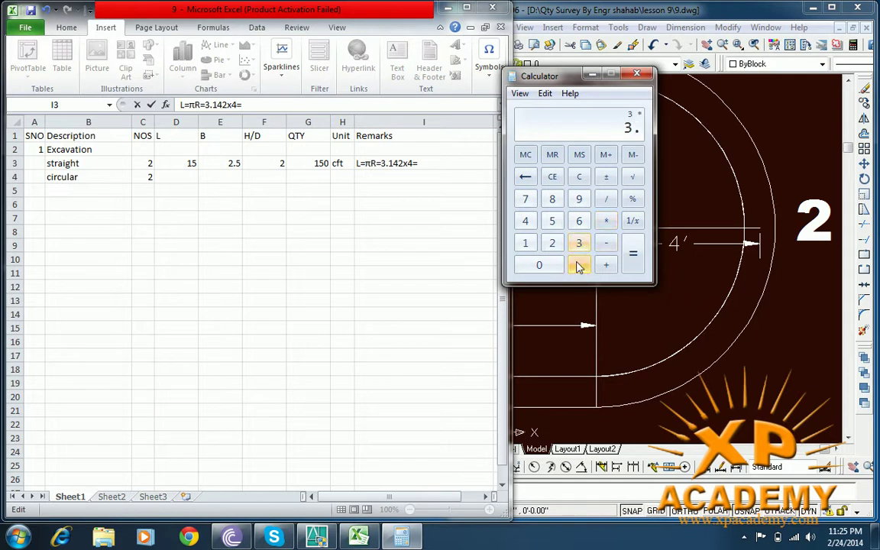
left_click(525, 243)
left_click(525, 221)
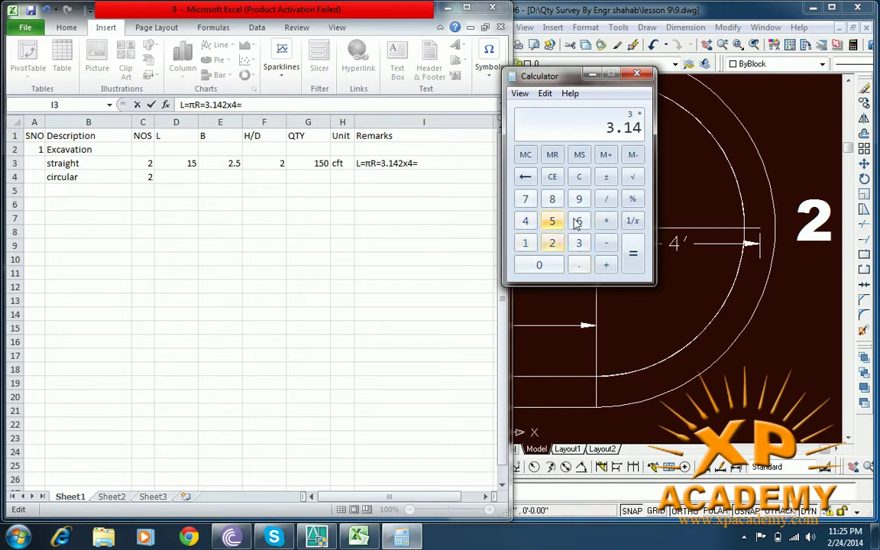
left_click(577, 180)
- Calculate 4 × 3.142 in the Calculator for the arc length, and close it
left_click(524, 221)
left_click(606, 220)
left_click(579, 242)
left_click(579, 265)
left_click(525, 241)
left_click(525, 221)
left_click(551, 243)
left_click(632, 255)
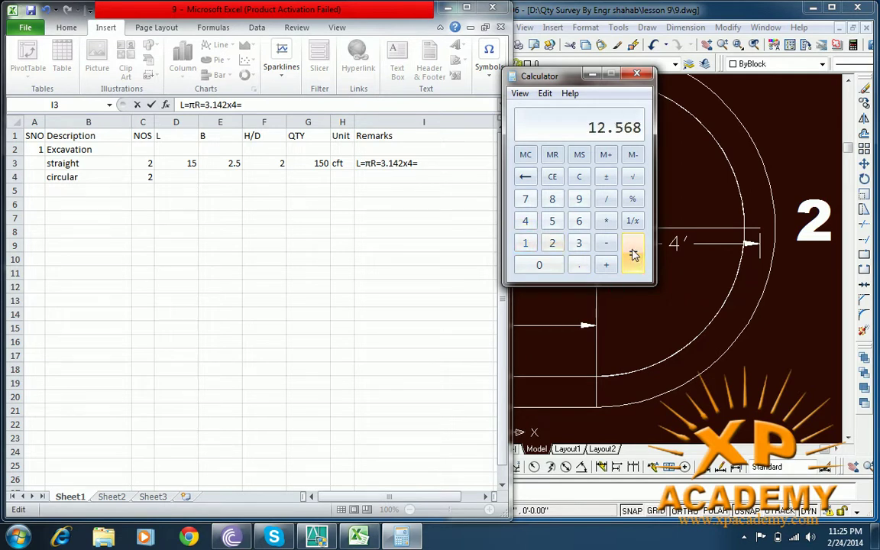
left_click(640, 75)
- Complete the I3 remark with the result 12.56, and enter 12.56 as the circular portion's length in D4
type("12")
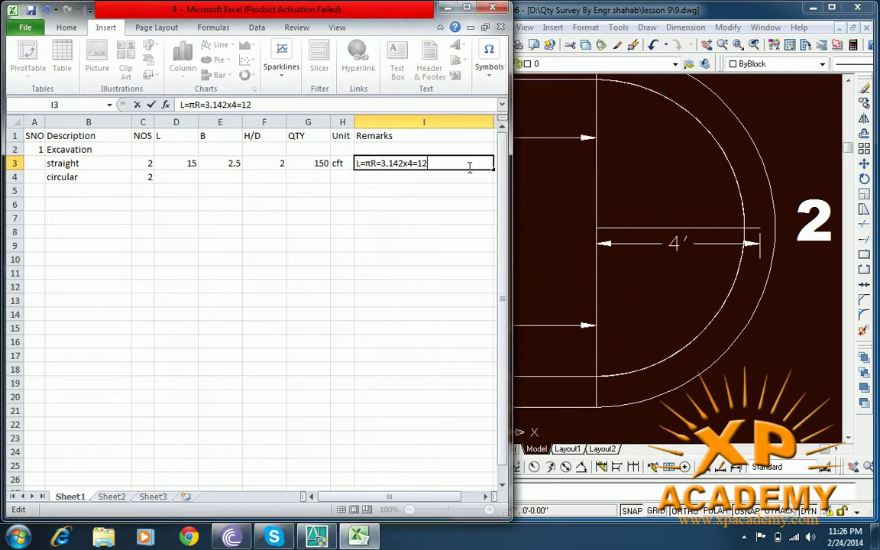
type(".56")
left_click(190, 179)
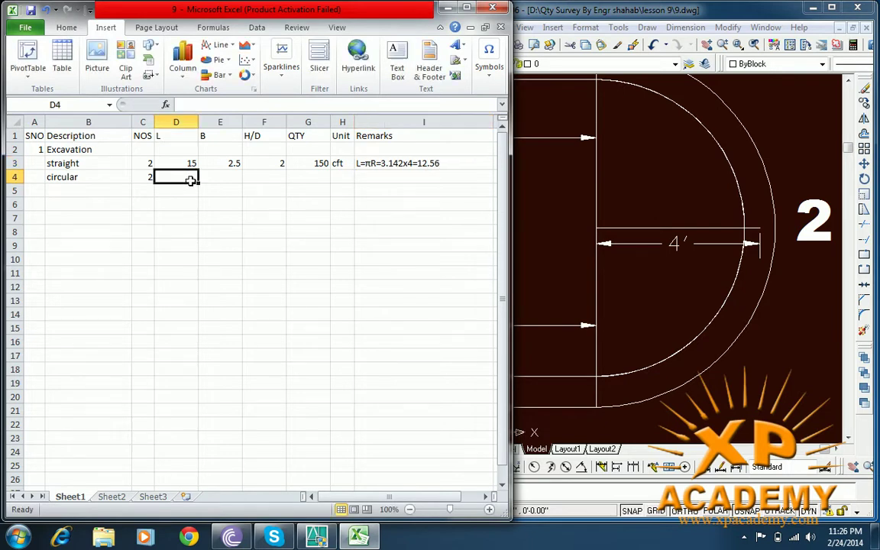
type("12")
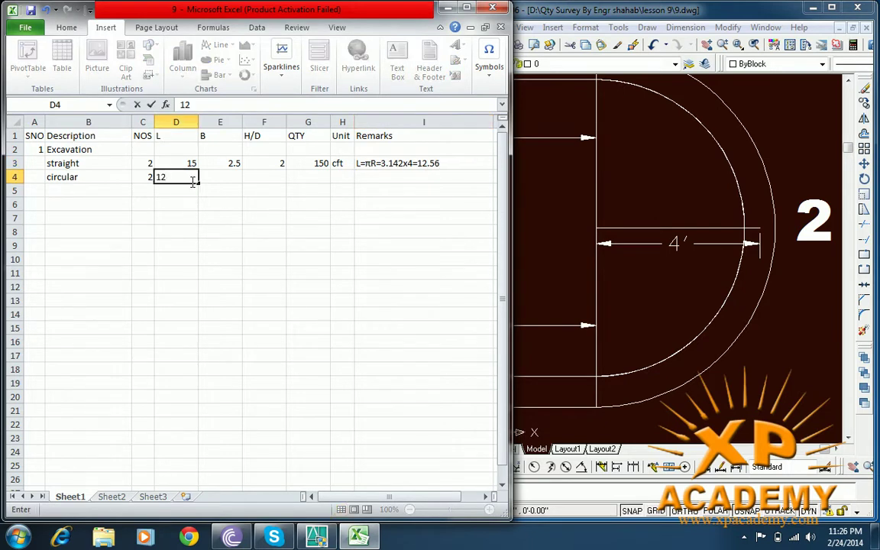
type(".56")
- Enter a breadth of 2.5 in E4 and a depth of 2 in F4 for the circular portion
left_click(227, 177)
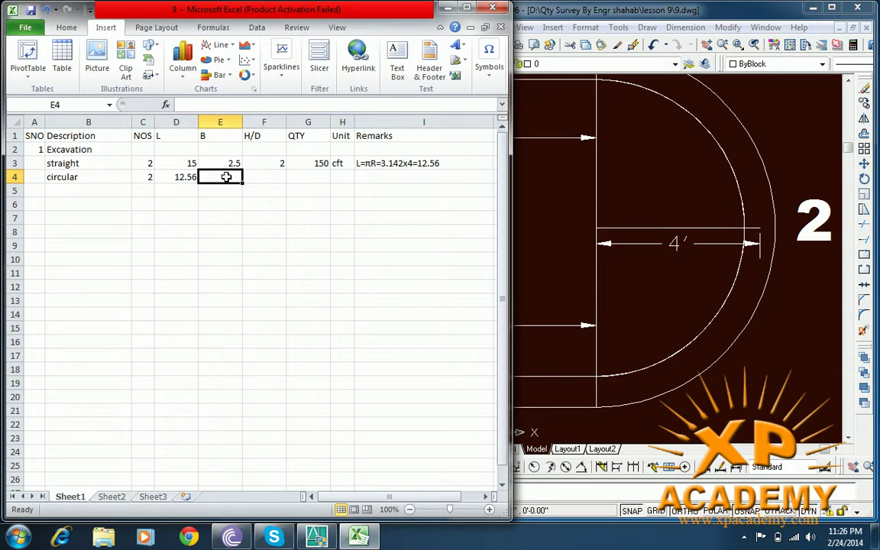
type("2.5")
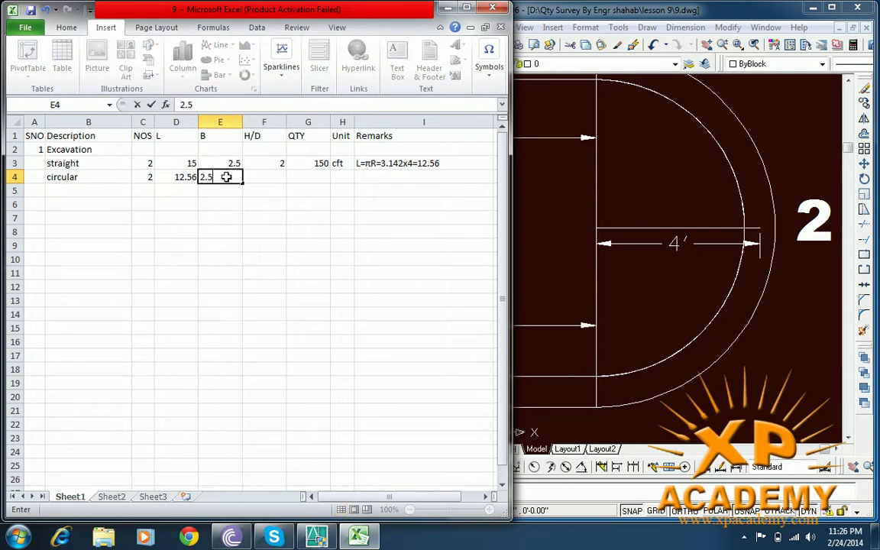
key("Tab")
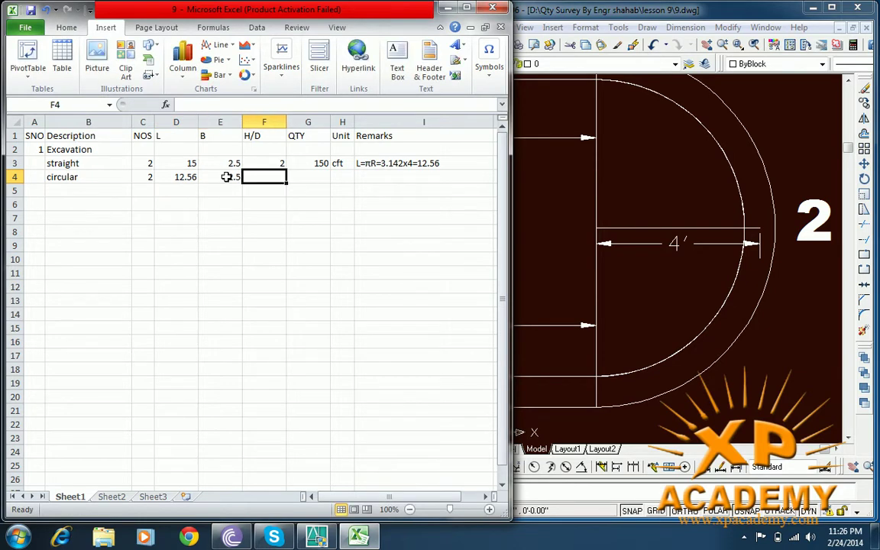
type("2")
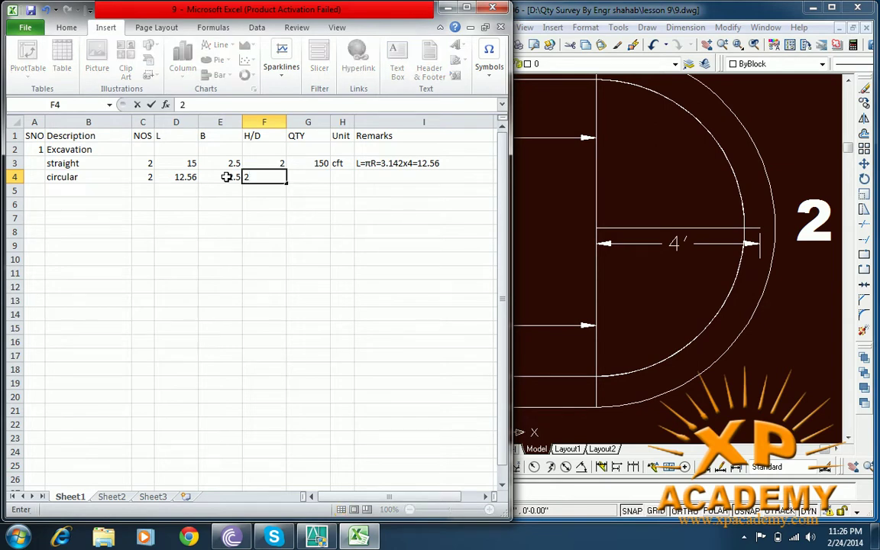
key("Tab")
- Copy the quantity formula from G3 down to G4, and enter the unit cft in H4
left_click(309, 164)
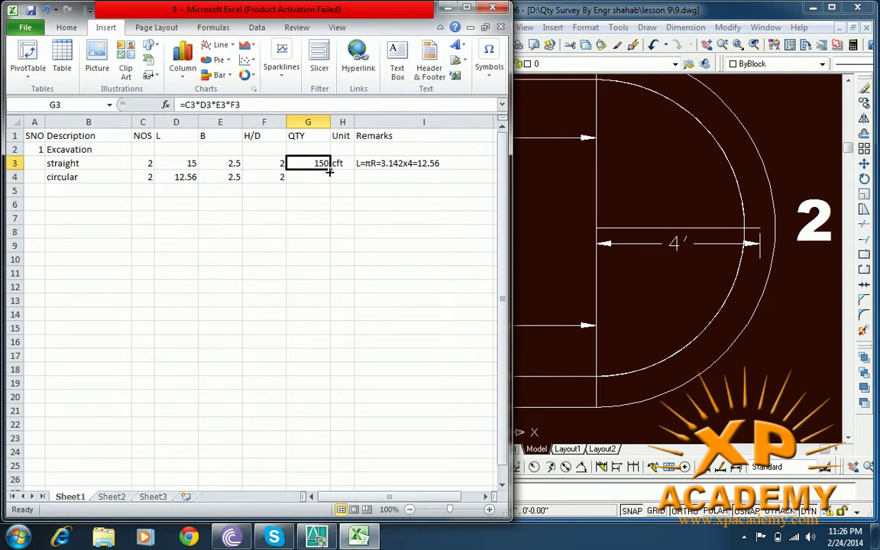
left_click_drag(329, 173, 334, 183)
left_click(342, 176)
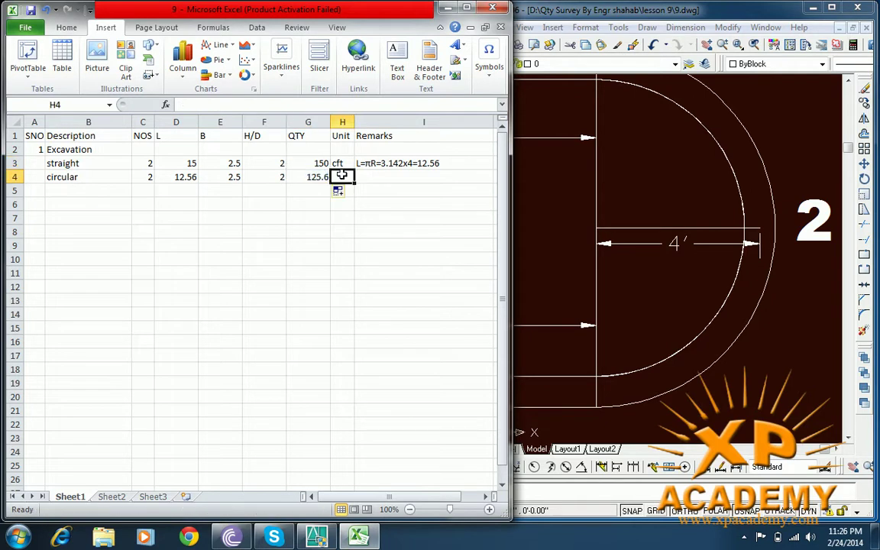
type("cft")
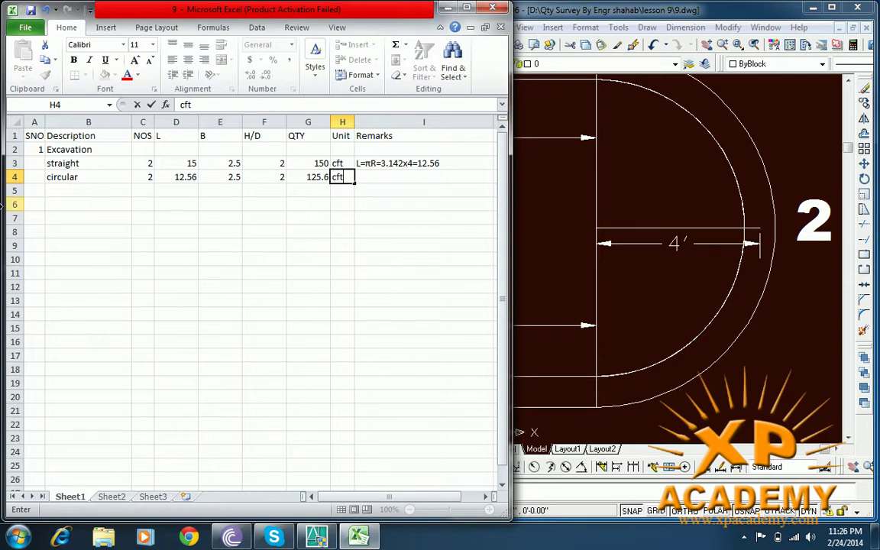
- Complete the excavation total row with the label total in F5, the formula =G3+G4 in G5 and the unit cft in H5
left_click(265, 190)
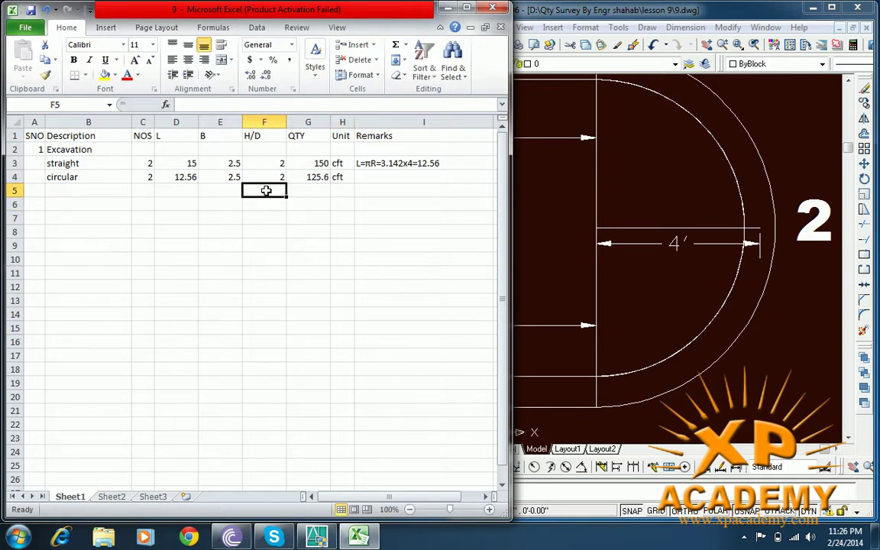
type("to")
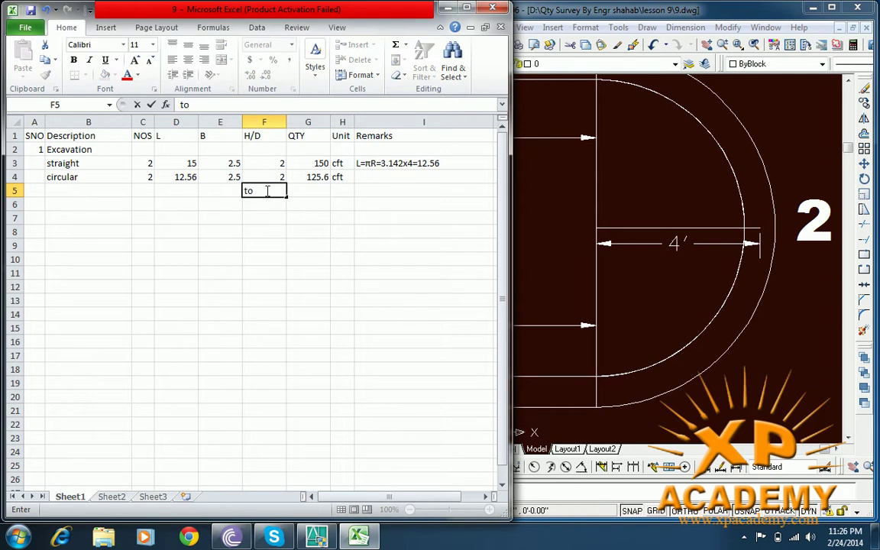
type("tal")
key("Tab")
type("=")
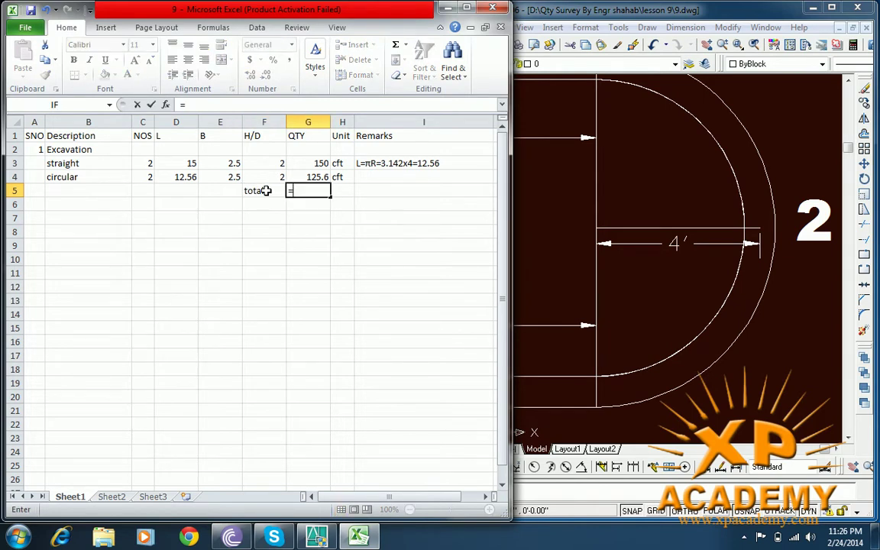
left_click(319, 165)
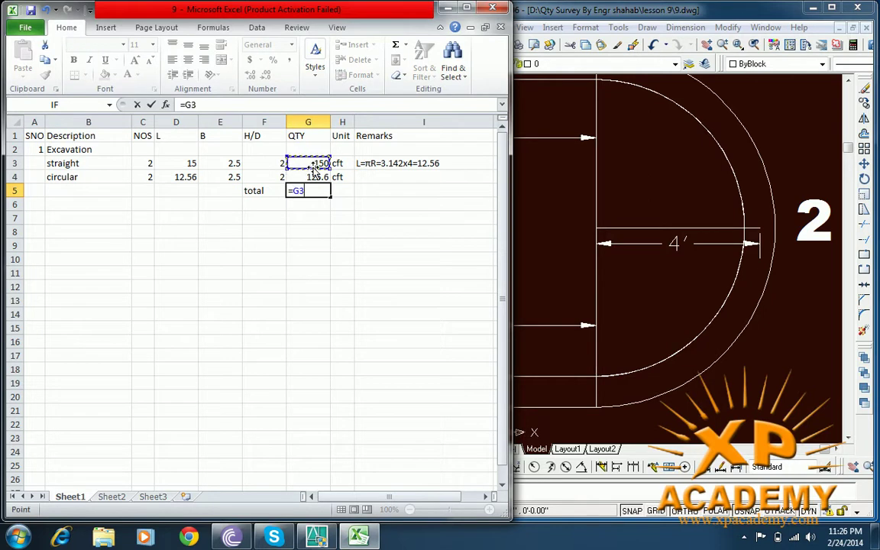
type("+")
left_click(302, 177)
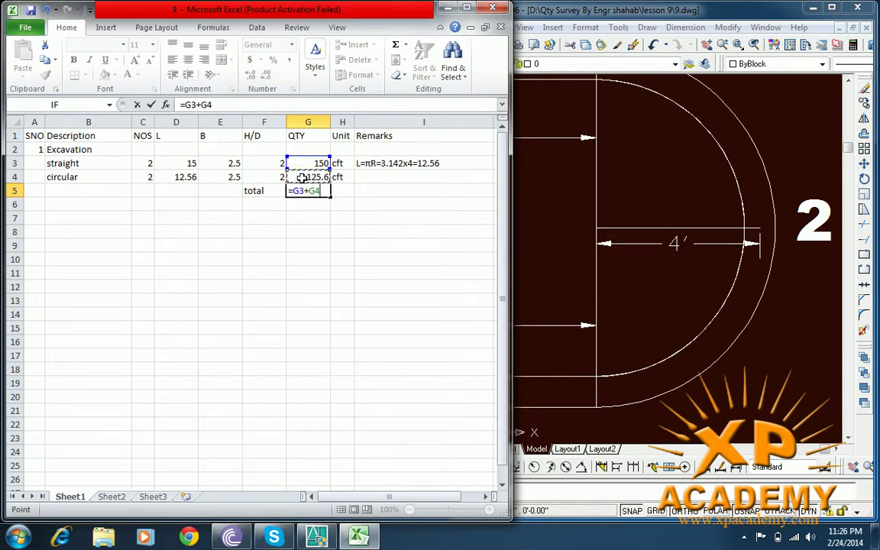
key("Return")
left_click(340, 191)
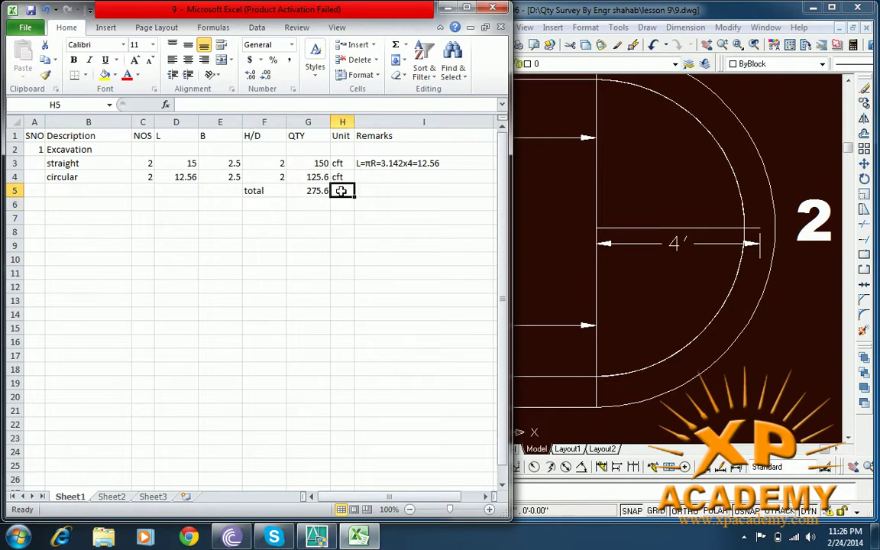
type("cft")
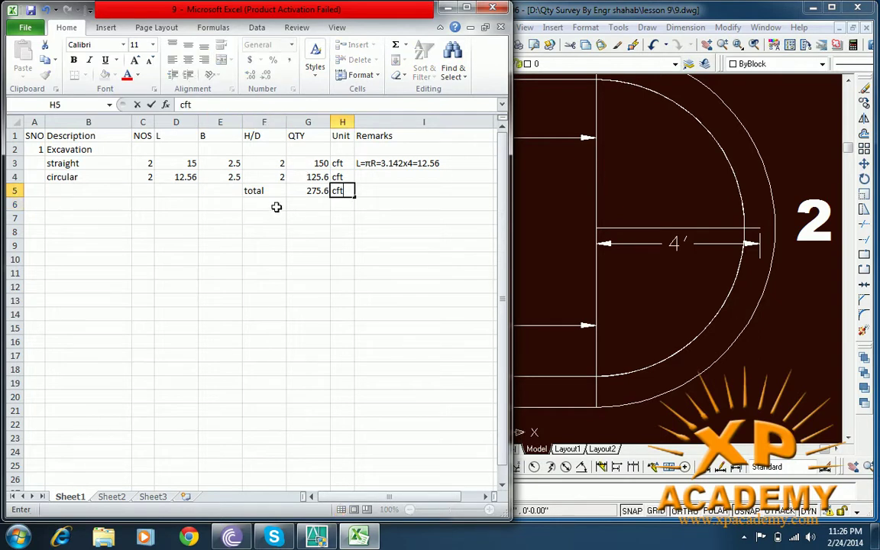
- Add the second item's heading, with serial number 2 in A6 and the description PCC (1:3:6) in B6
left_click(40, 205)
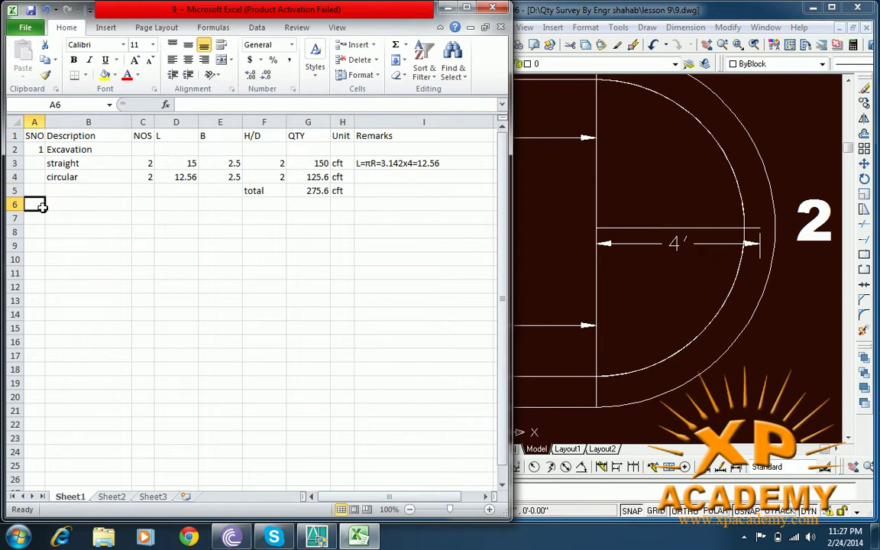
type("2")
left_click(60, 202)
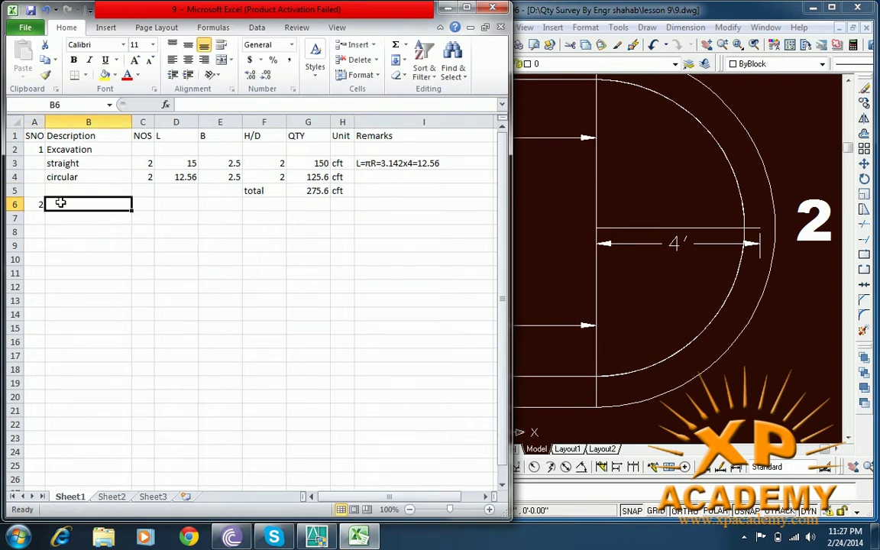
left_click(650, 238)
left_click_drag(650, 238, 836, 243)
scroll(693, 235, "down", 6)
scroll(556, 256, "up", 2)
scroll(556, 256, "up", 6)
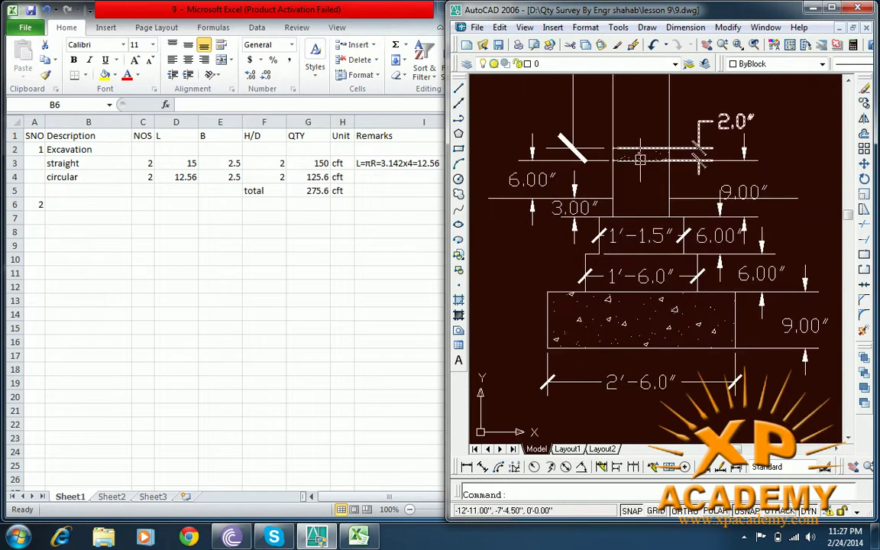
left_click(69, 203)
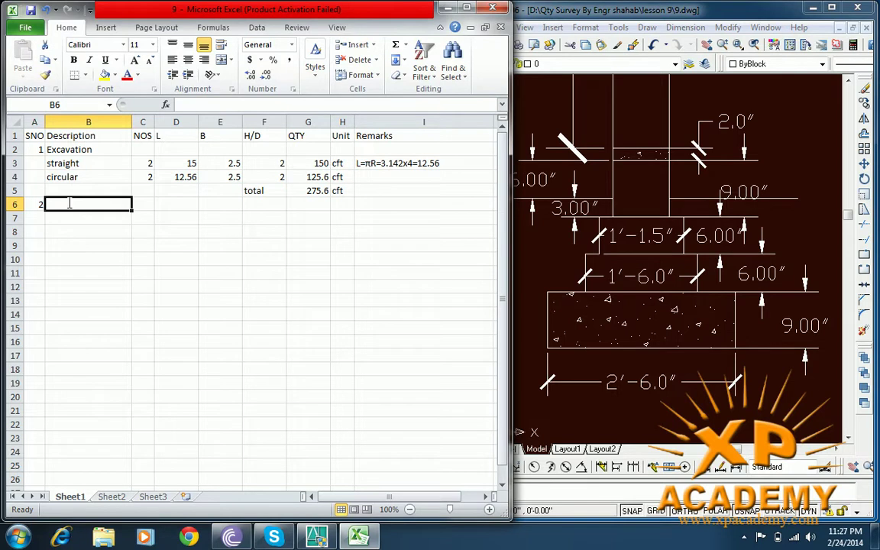
type("B/")
key("BackSpace")
key("BackSpace")
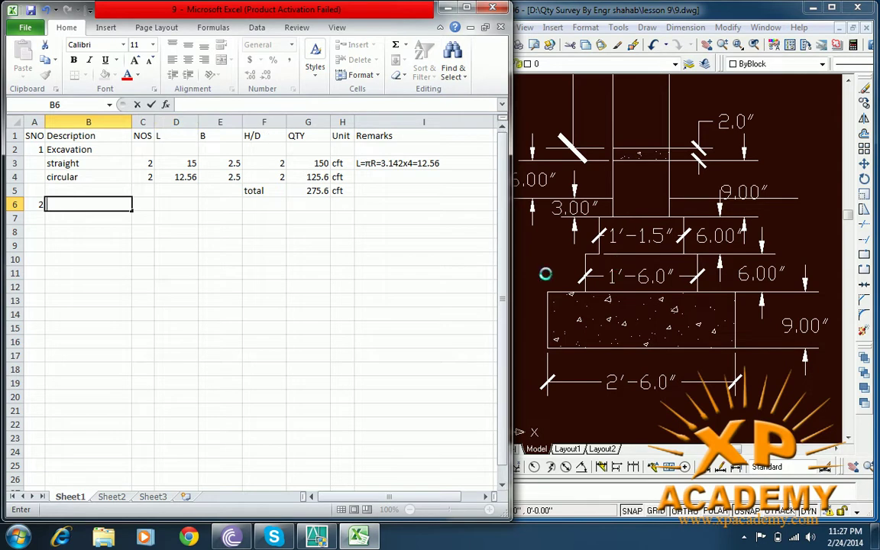
type("PCC (1")
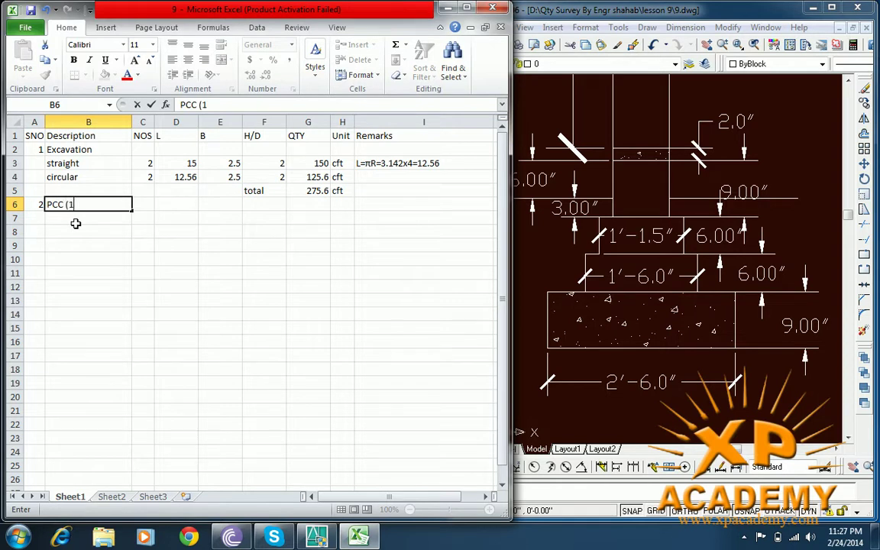
type(":3:6)")
key("Return")
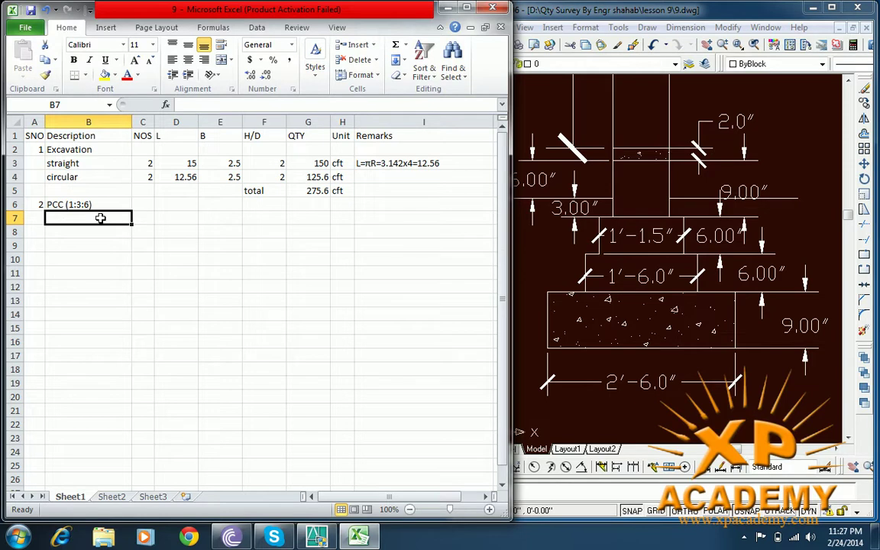
- Enter straight as the PCC sub-item in B7, with a count of 2 in C7
type("str")
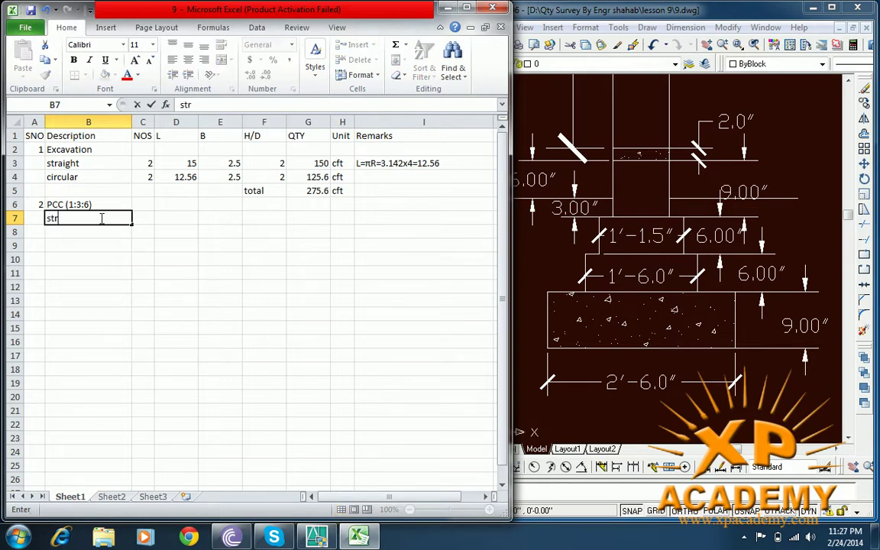
type("aight")
key("Tab")
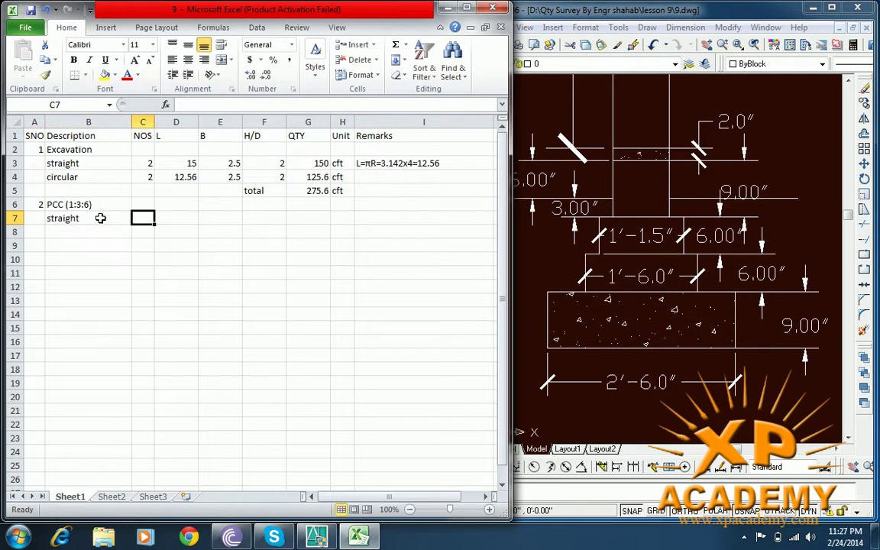
type("2")
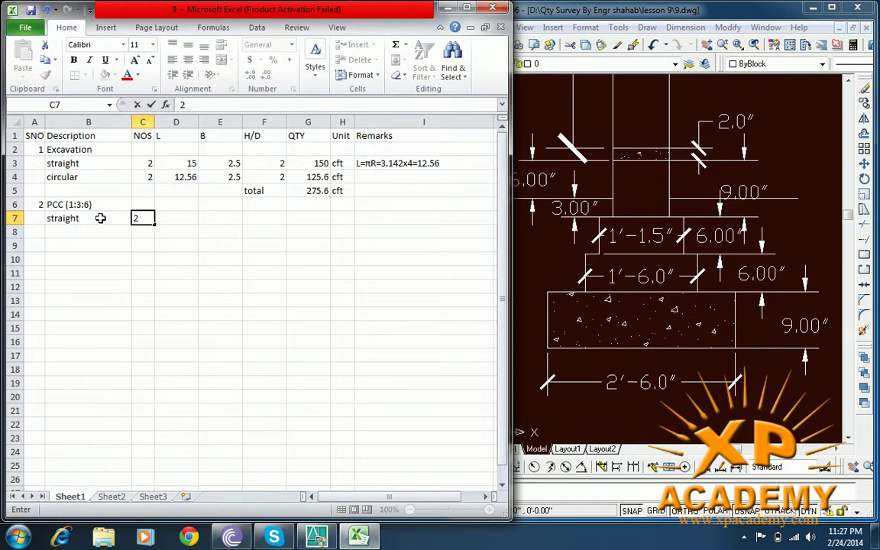
key("Tab")
- Enter a length of 15, a breadth of 2.5 and a depth of 0.75 for the straight PCC portion in D7:F7
type("15")
key("Tab")
type("2.")
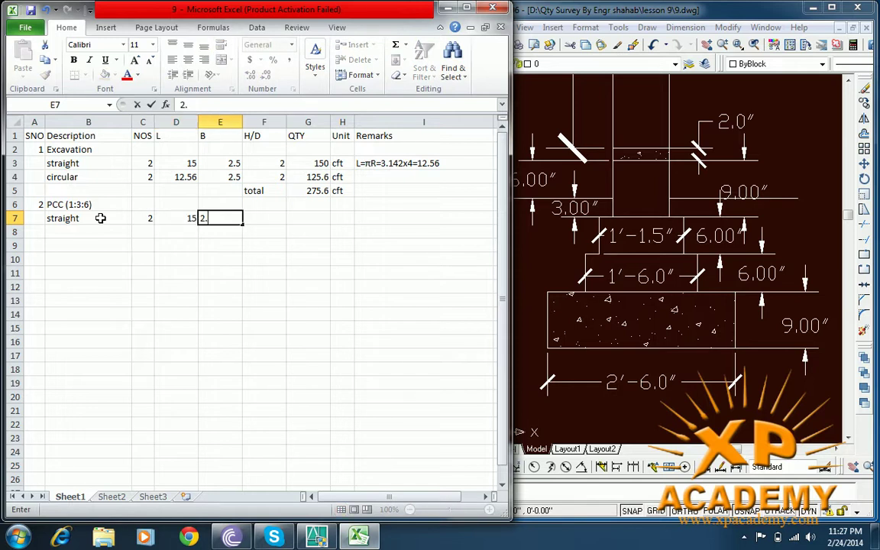
type("5")
key("Tab")
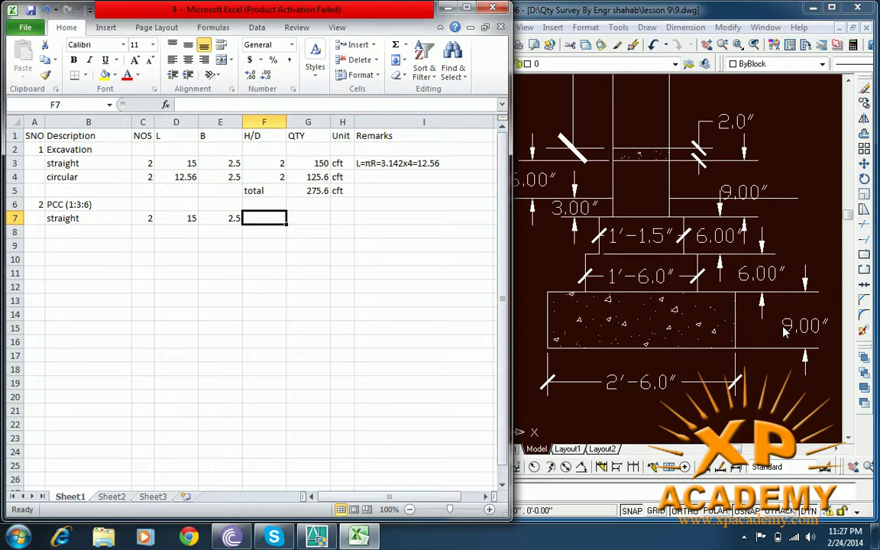
type("0.75")
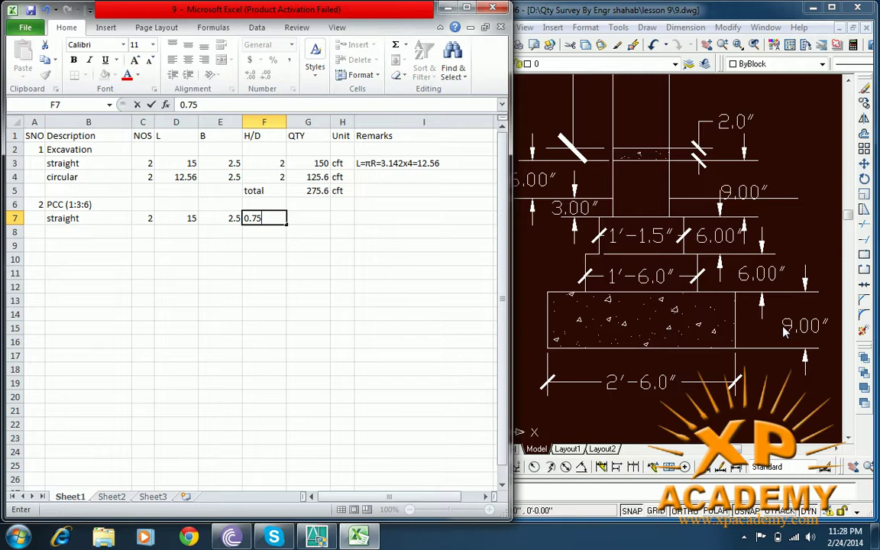
key("Tab")
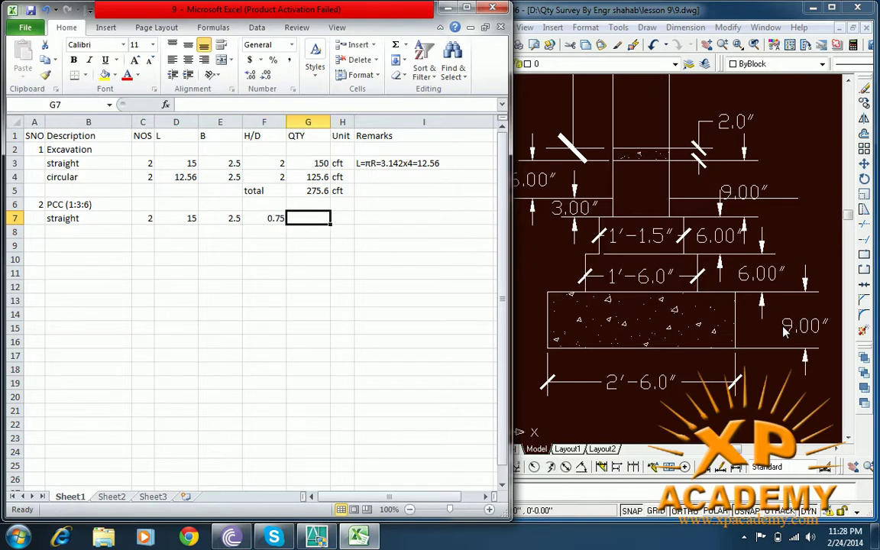
- Enter CIRCULAR as the PCC sub-item in B8, with a count of 2 in C8
left_click(82, 232)
type("CIR")
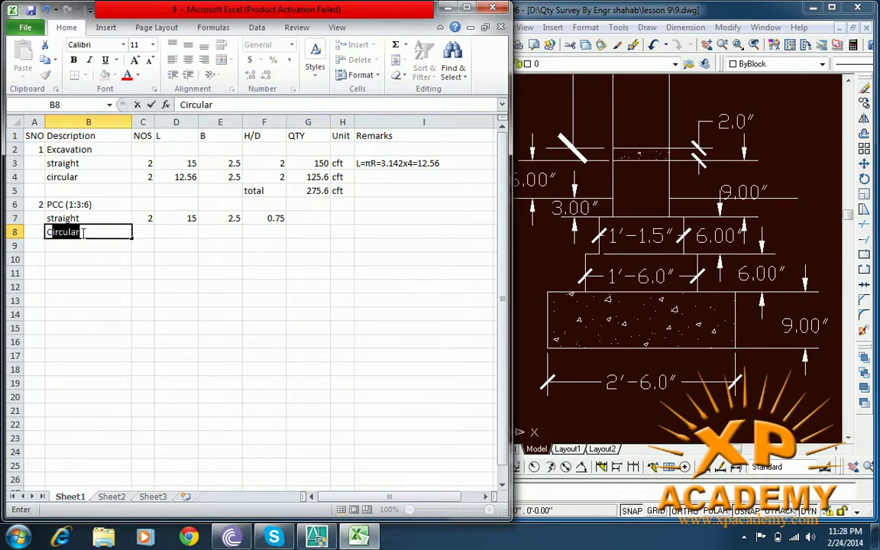
type("CU")
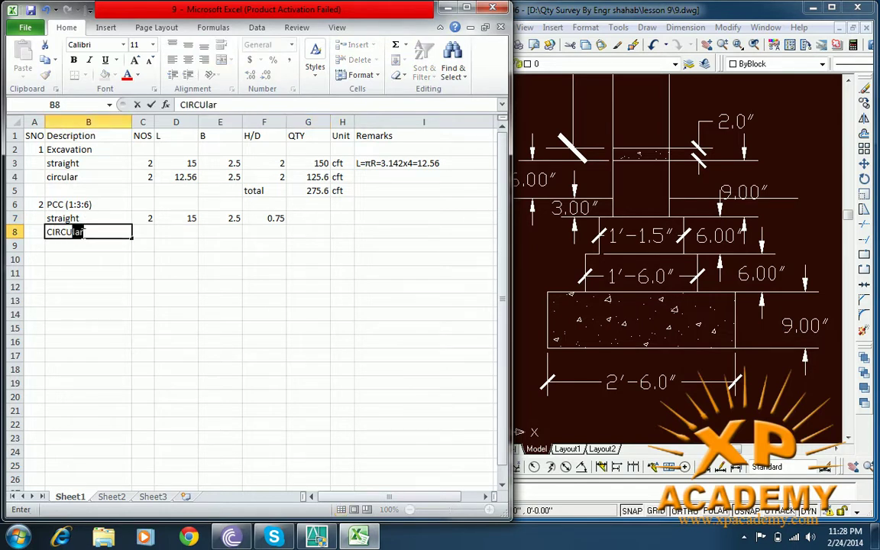
type("LAR")
key("Tab")
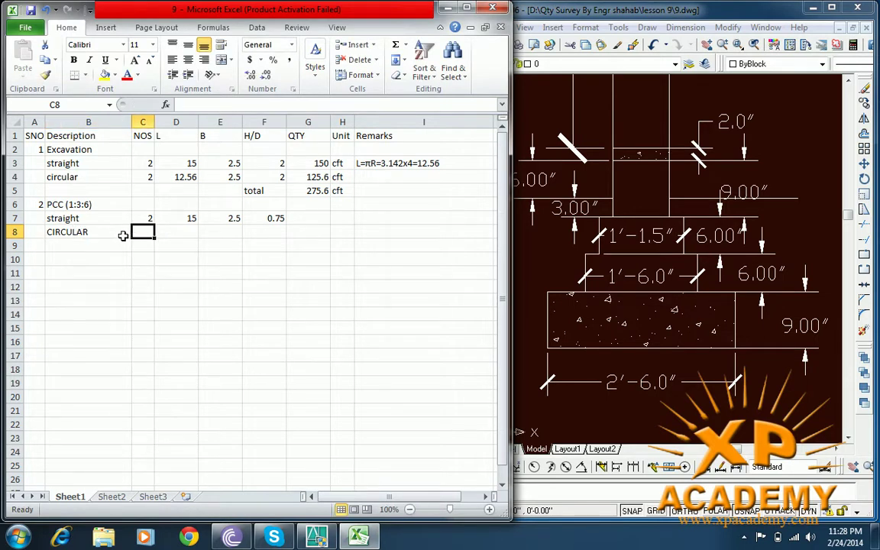
type("2")
key("Tab")
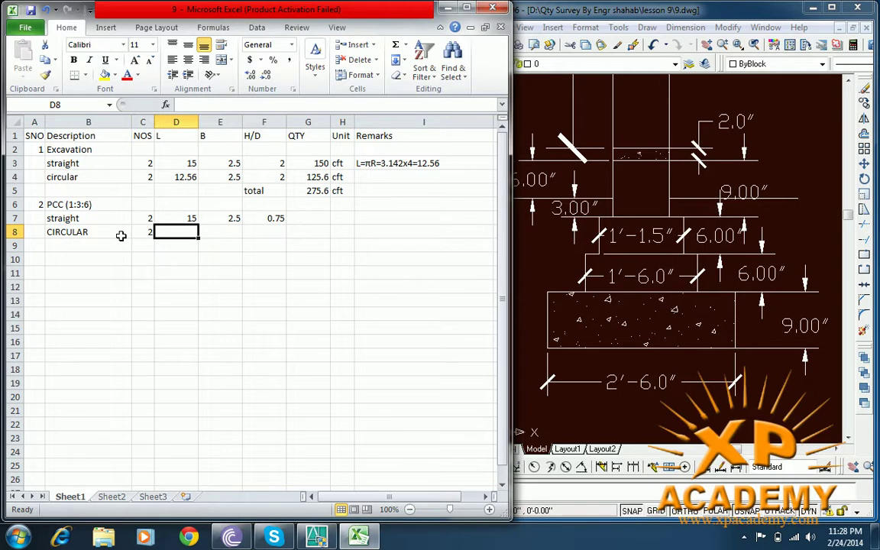
- Enter a length of 1256, a breadth of 2.5 and a depth of 0.75 for the circular PCC portion in D8:F8
type("12")
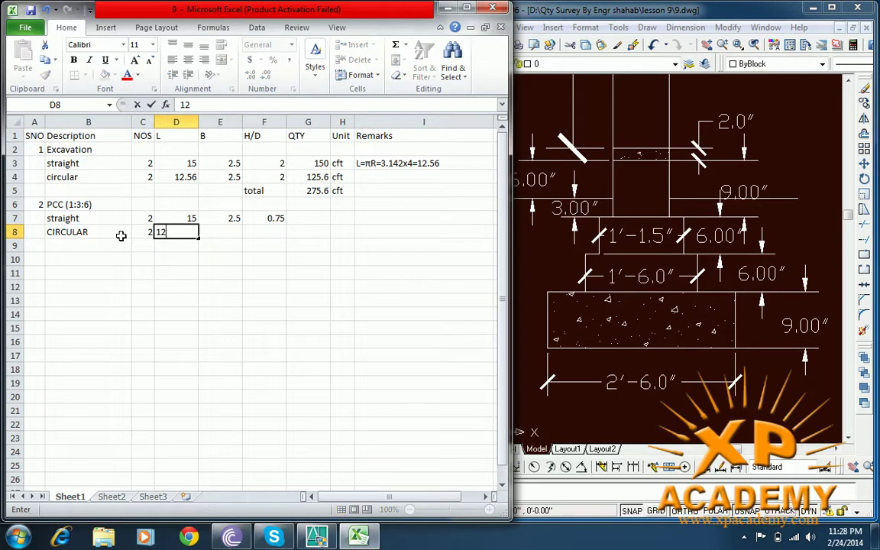
type("56")
key("Tab")
type("2.5")
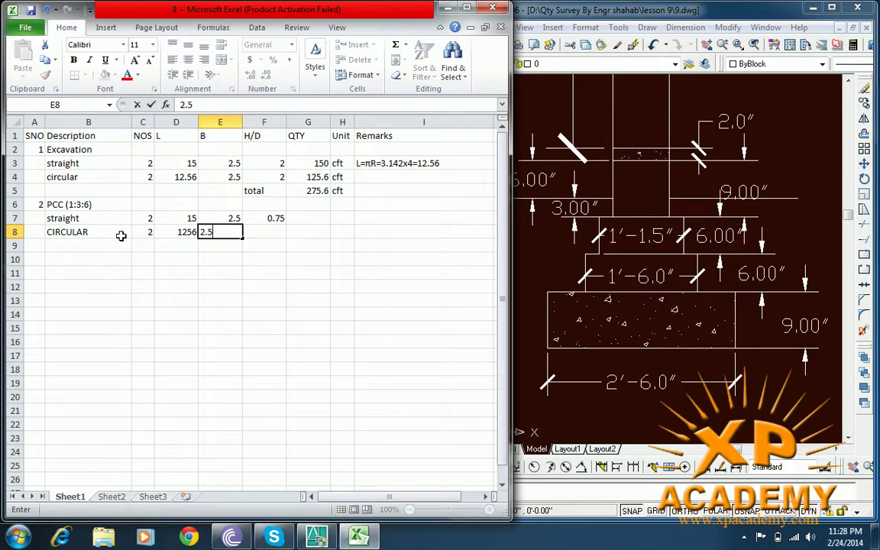
key("Tab")
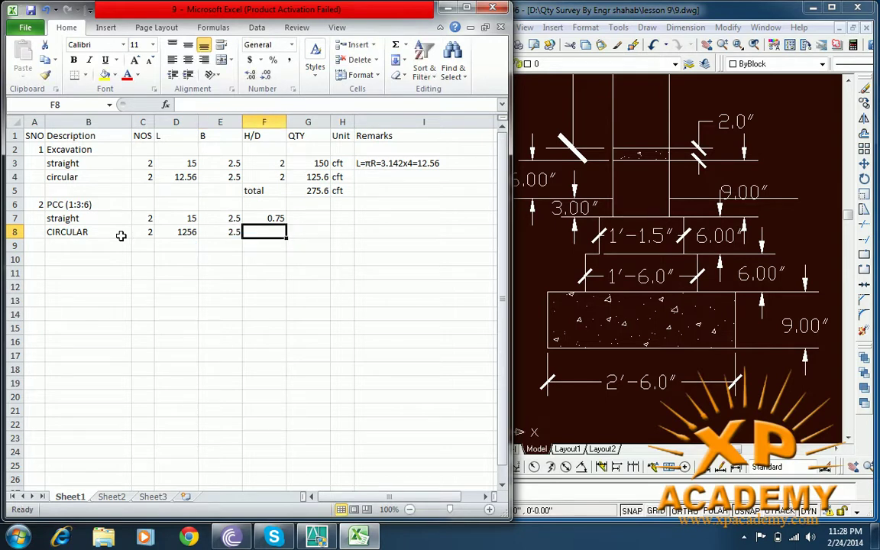
type("0.75")
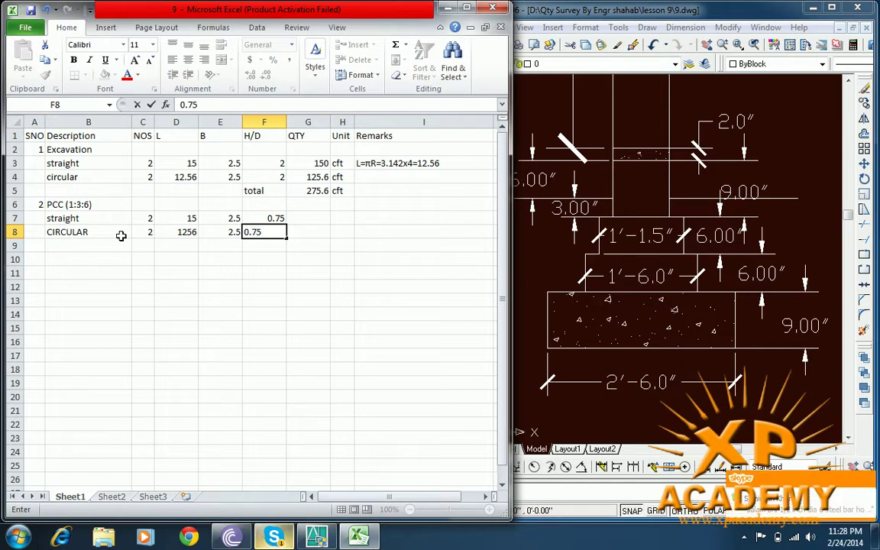
key("Tab")
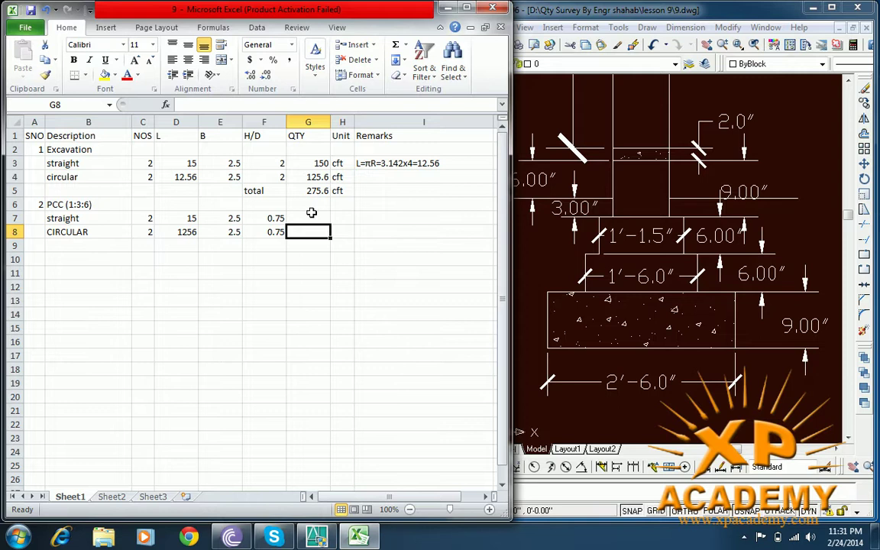
- Calculate the straight PCC portion's quantity in G7 with the formula =C7*D7*E7*F7
left_click(311, 215)
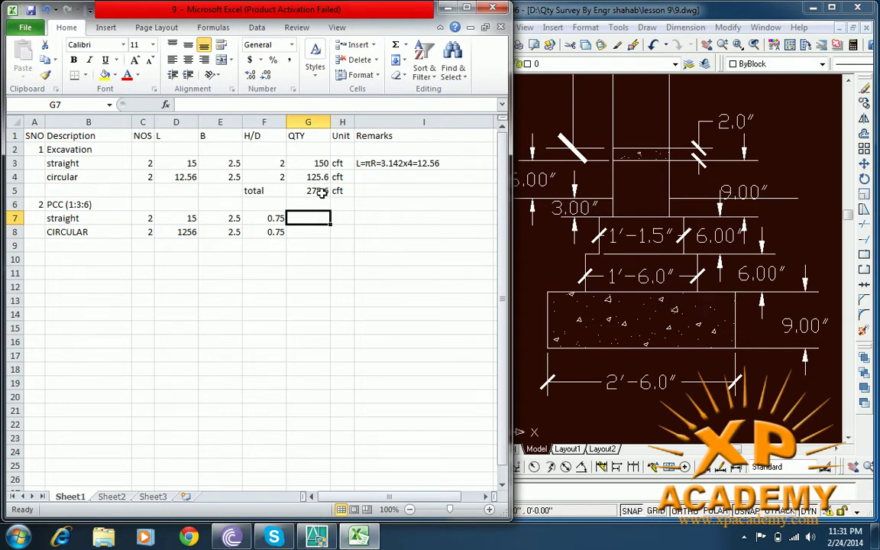
left_click(322, 194)
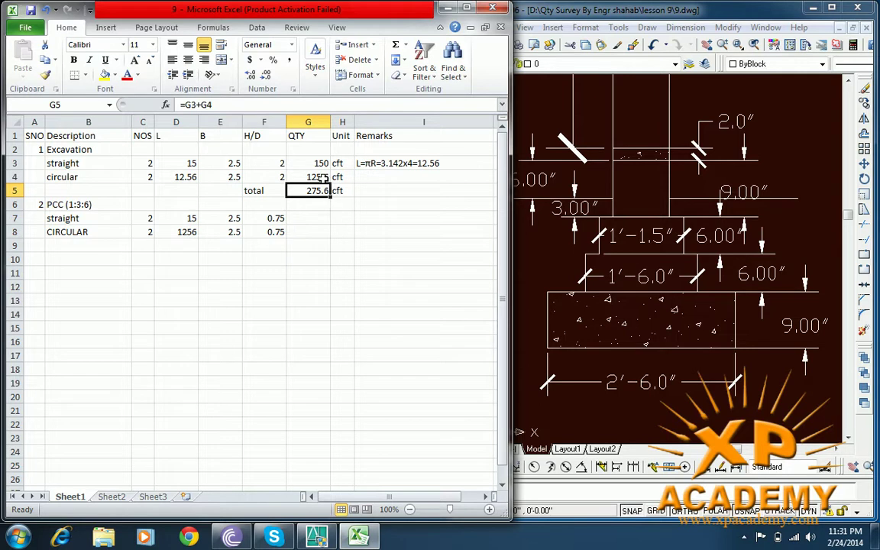
left_click(303, 218)
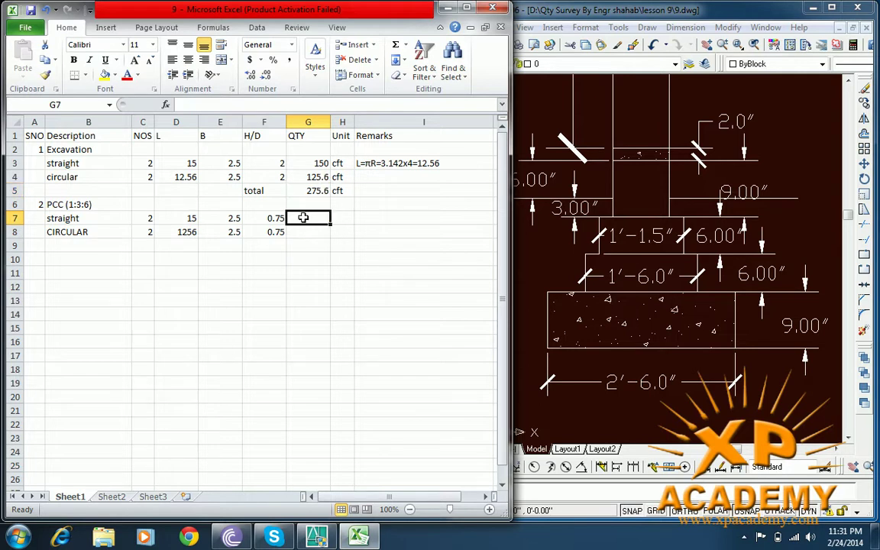
type("=")
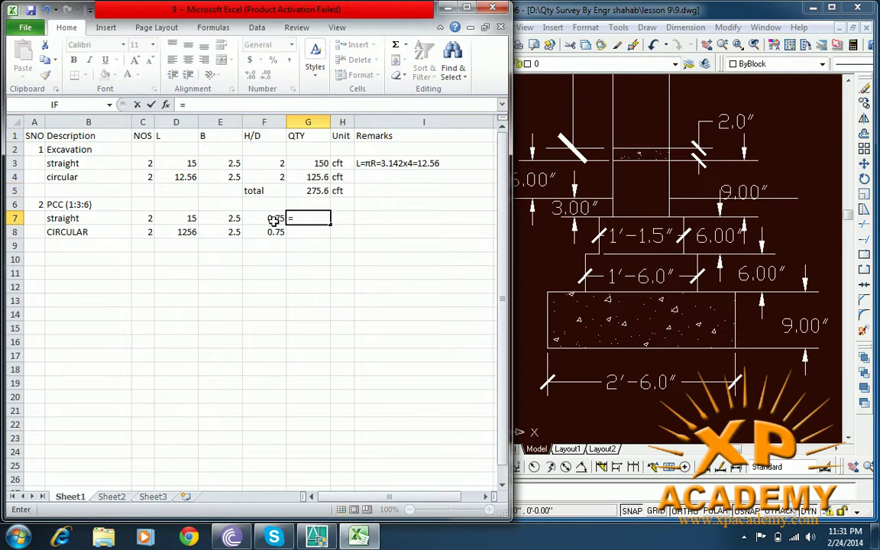
left_click(149, 218)
type("*")
left_click(179, 220)
type("*")
left_click(229, 220)
type("*")
left_click(269, 219)
key("Return")
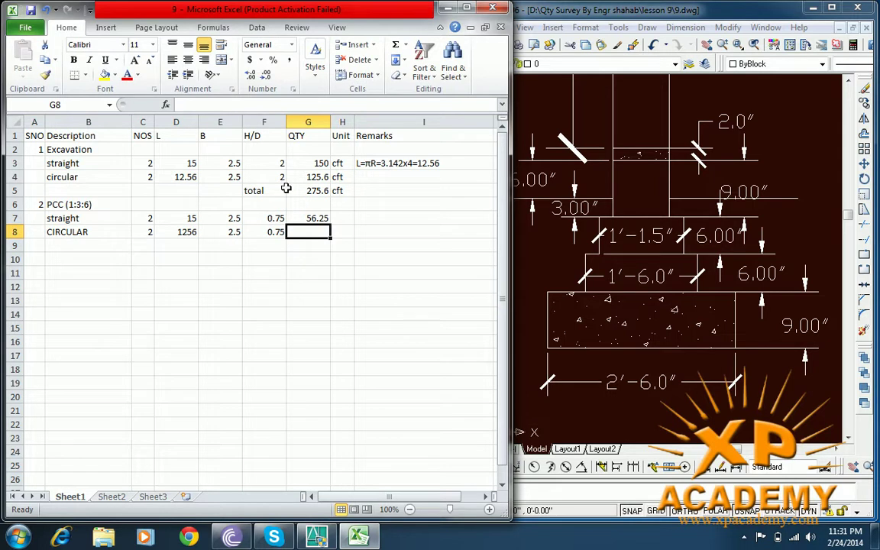
- Copy the straight PCC portion's quantity formula from G7 down to the circular portion in G8
left_click(319, 218)
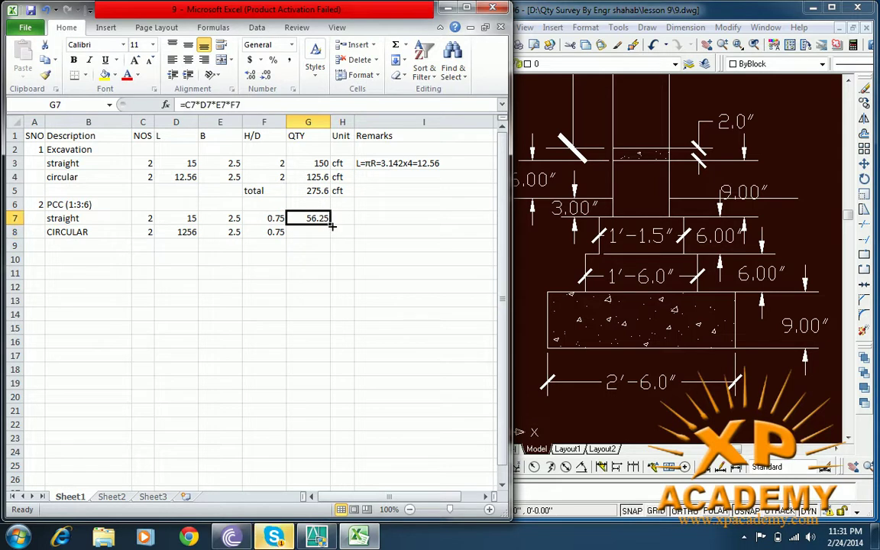
left_click_drag(332, 225, 328, 235)
left_click(345, 217)
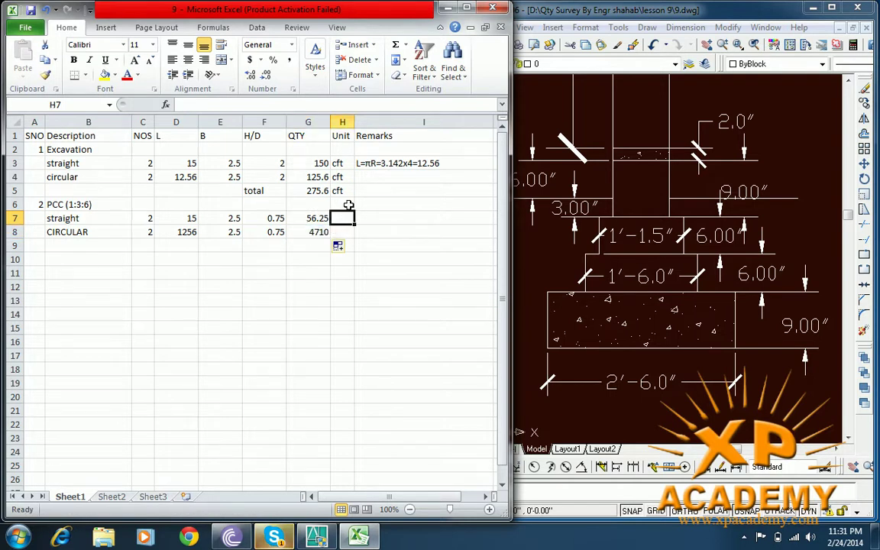
- Correct the circular PCC portion's length in D8 to 12.56
double_click(190, 234)
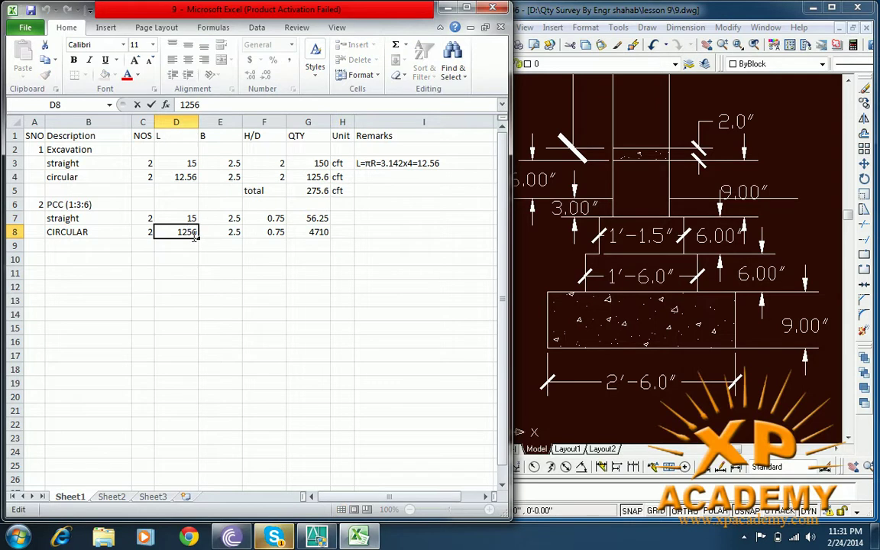
left_click(185, 232)
type(".")
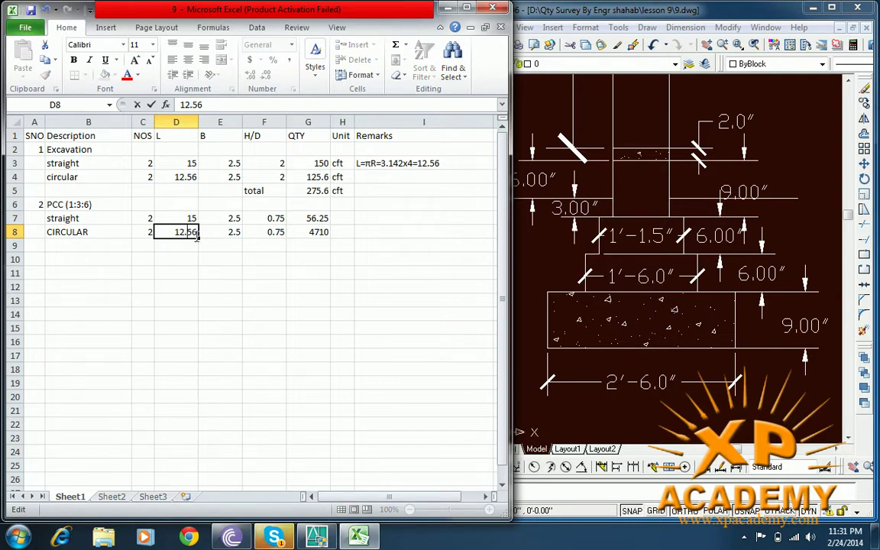
left_click(309, 232)
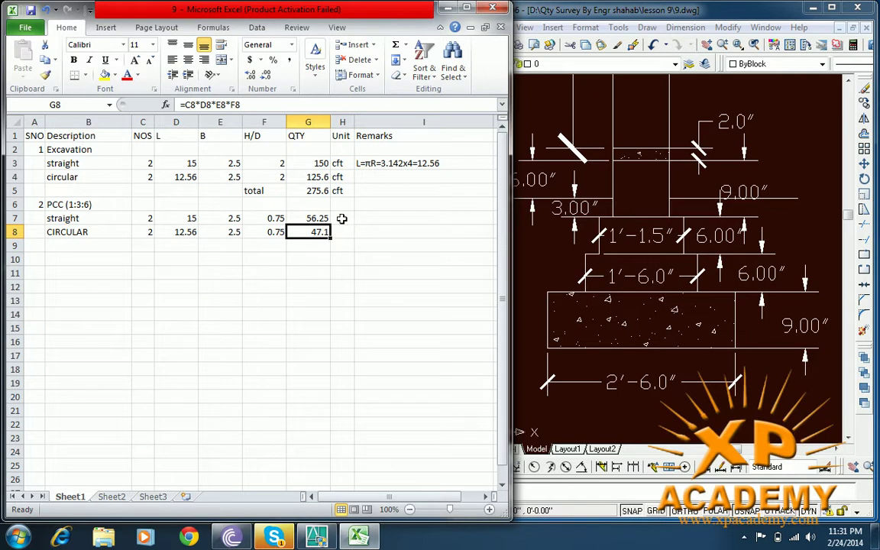
- Enter cft as the unit for both PCC portions in H7:H8
left_click(338, 218)
type("cft")
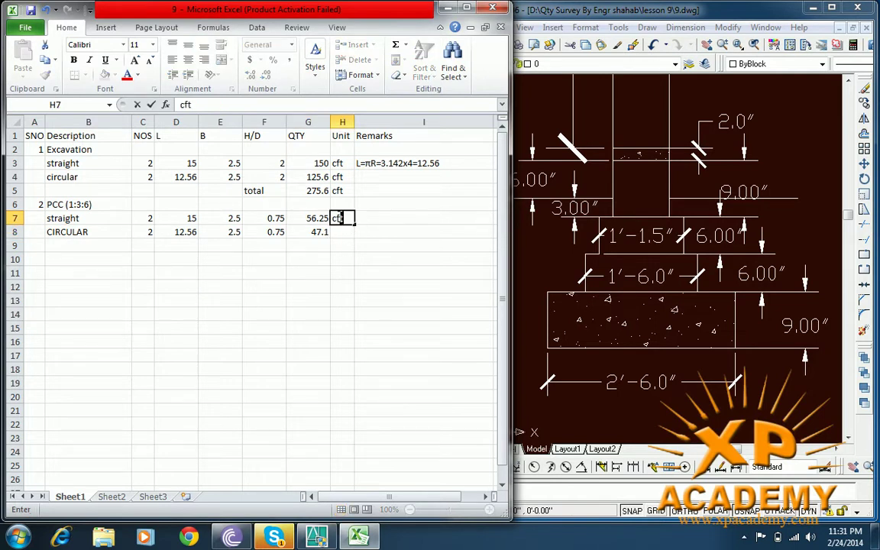
left_click_drag(352, 225, 353, 233)
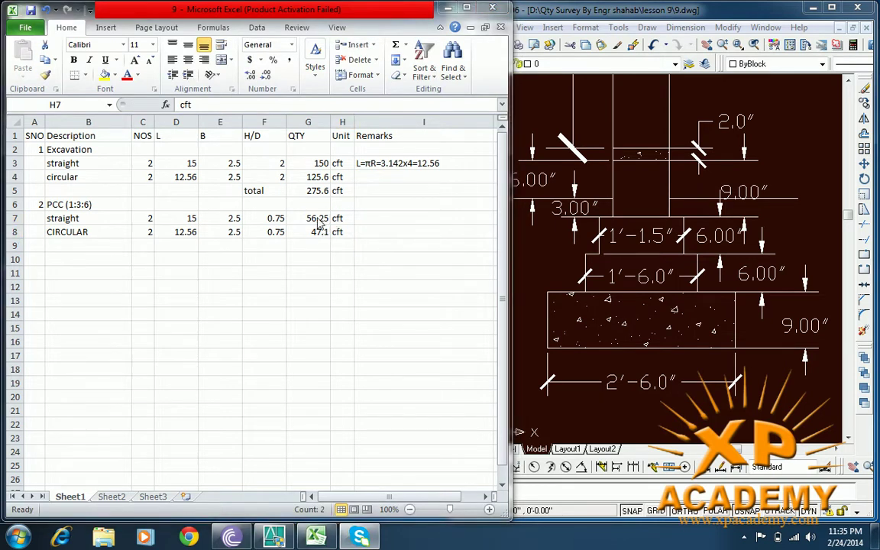
- Total the two PCC quantities in G9 with the formula =G7+G8 and enter cft as its unit in H9
left_click(320, 221)
left_click(325, 243)
type("=")
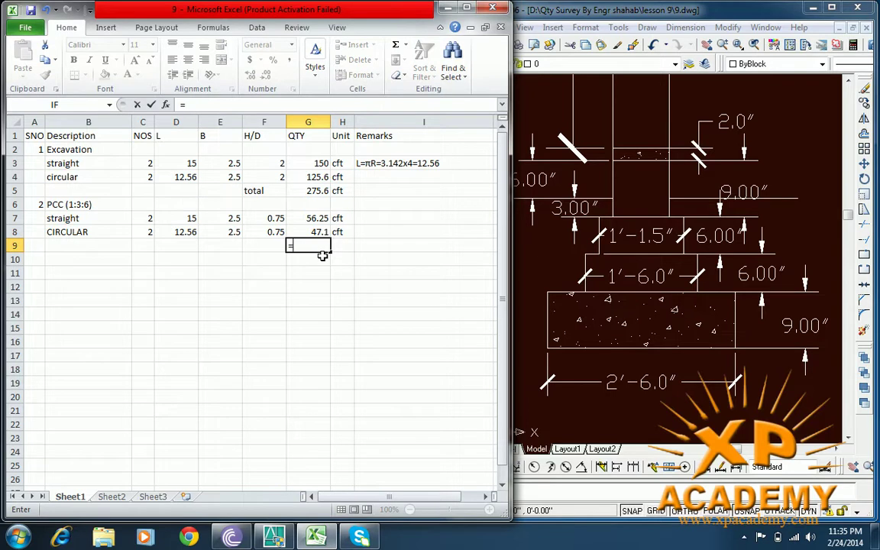
left_click(315, 219)
type("+")
left_click(321, 231)
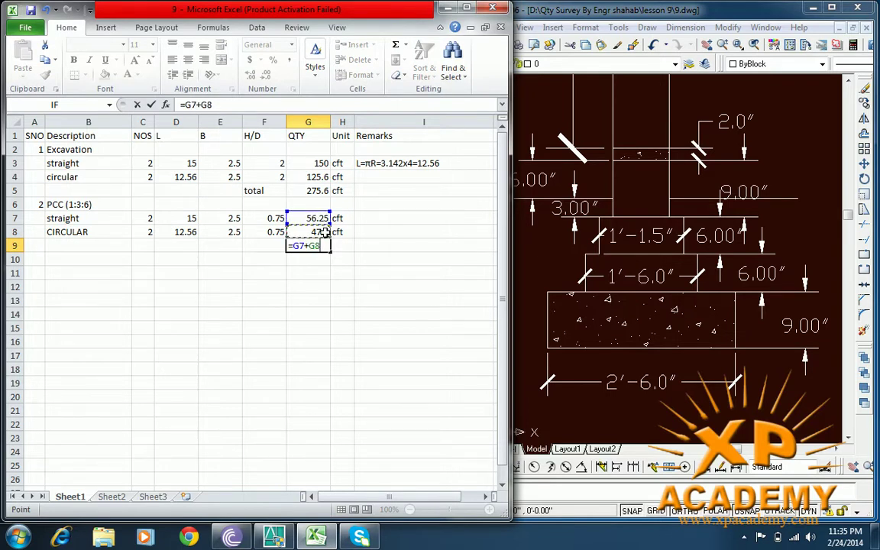
key("Return")
left_click(340, 246)
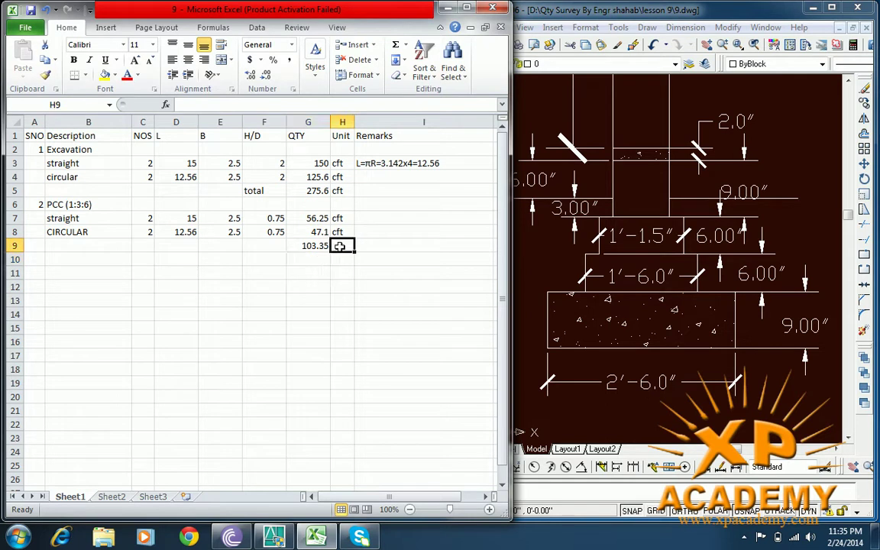
type("cft")
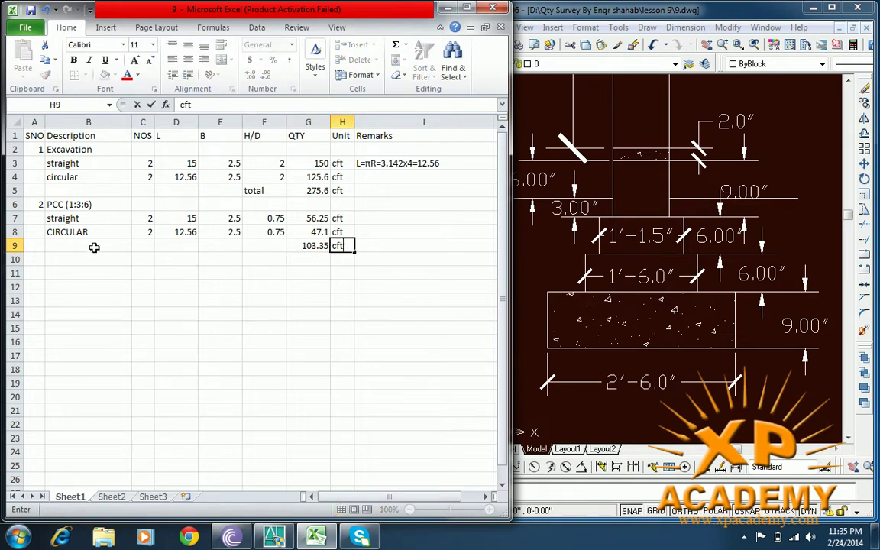
- Add item number 3 in A10 with the description B/w in F/P in B10
left_click(39, 259)
type("3")
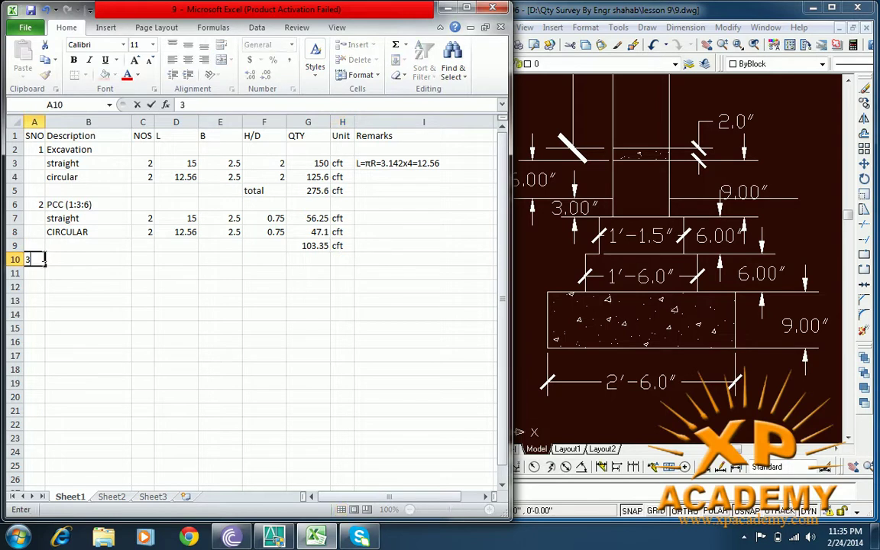
key("Tab")
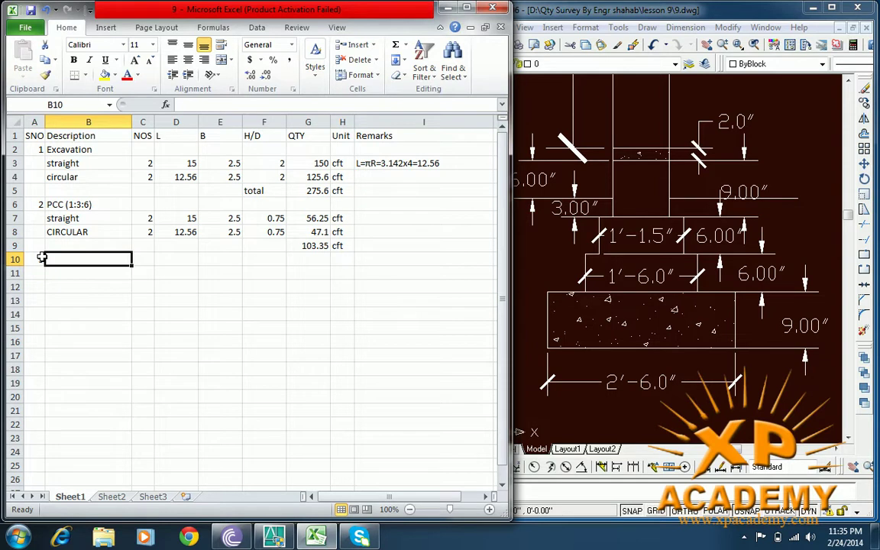
type("B/w")
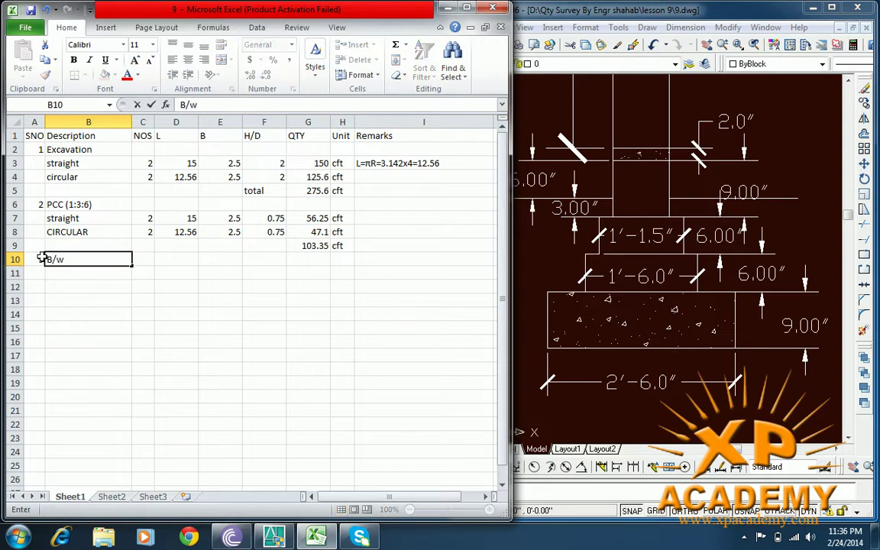
type(" in f/p")
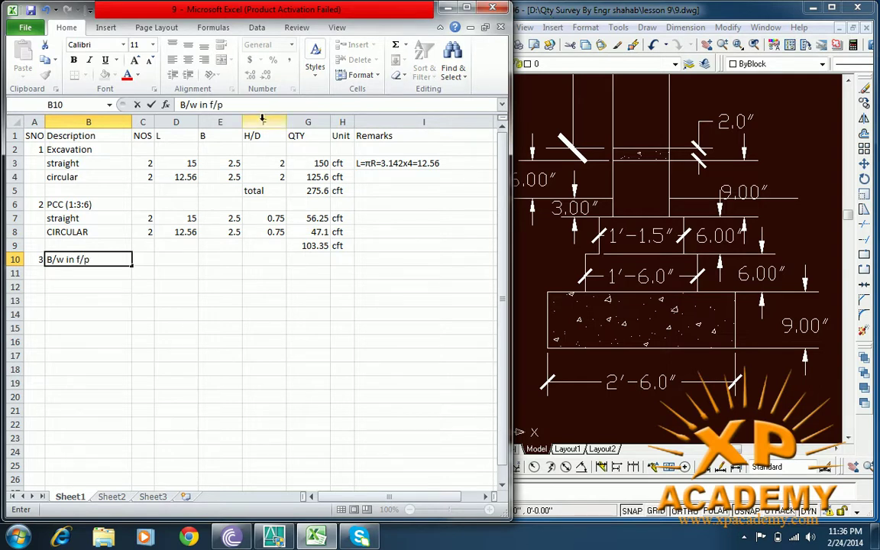
key("BackSpace")
key("BackSpace")
key("BackSpace")
type("P")
key("BackSpace")
type("F/P")
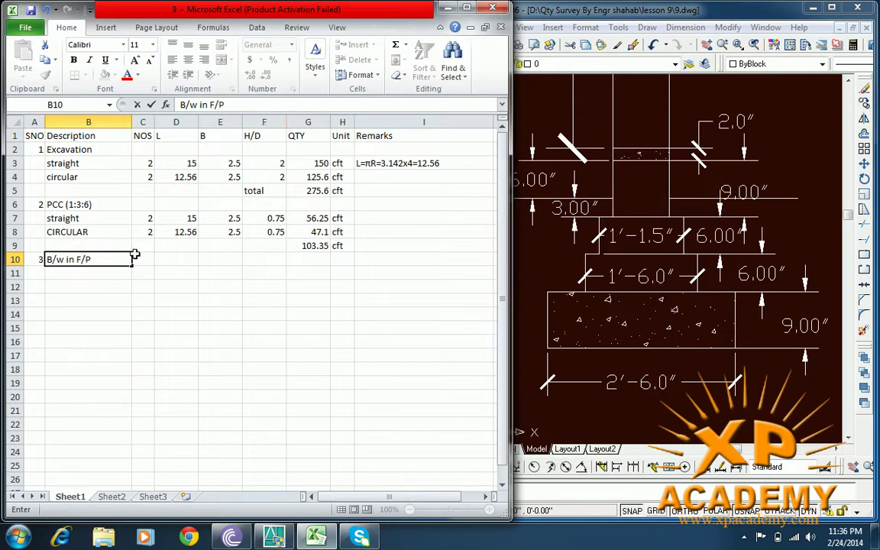
key("Return")
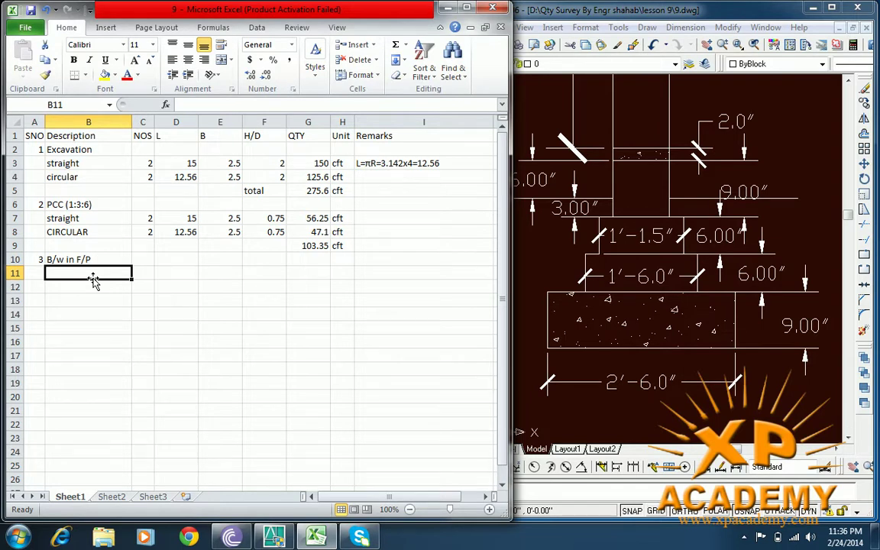
- Enter straight as the first sub-heading of the B/w in F/P item in B11
type("star")
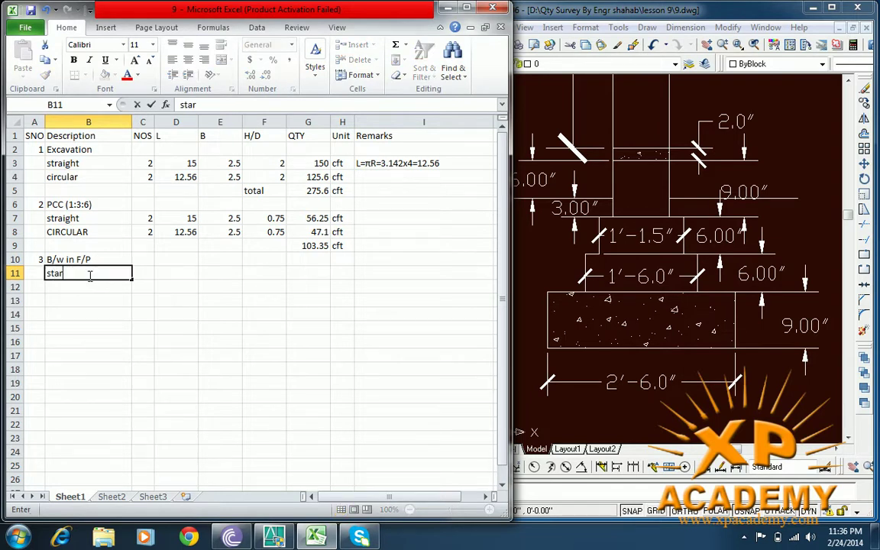
key("BackSpace")
key("BackSpace")
type("raight")
key("Return")
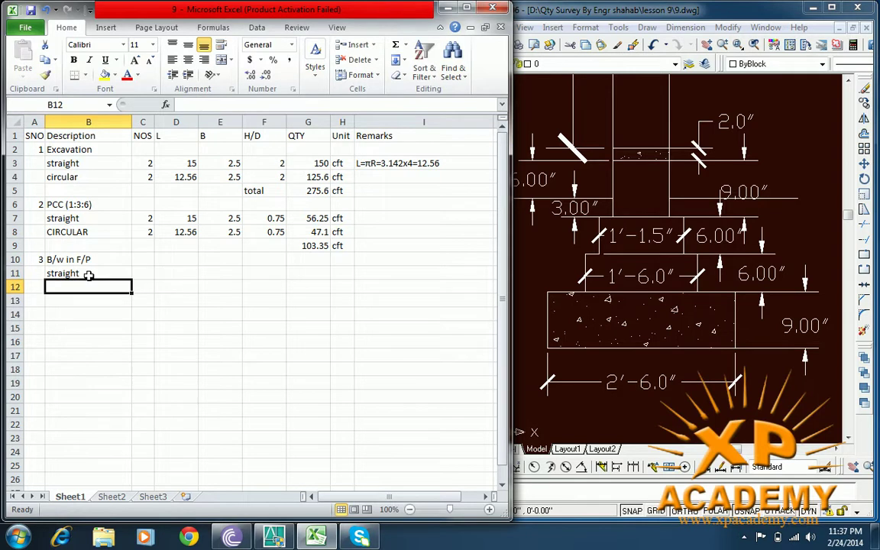
- Enter step no 1 in B12 under the straight sub-heading, with a count of 2 in C12
type("step")
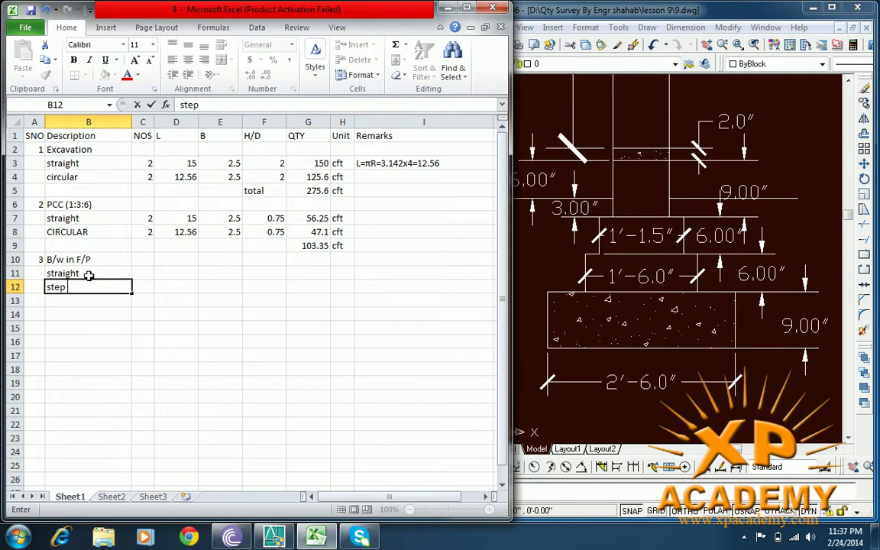
type(" no 1")
key("Tab")
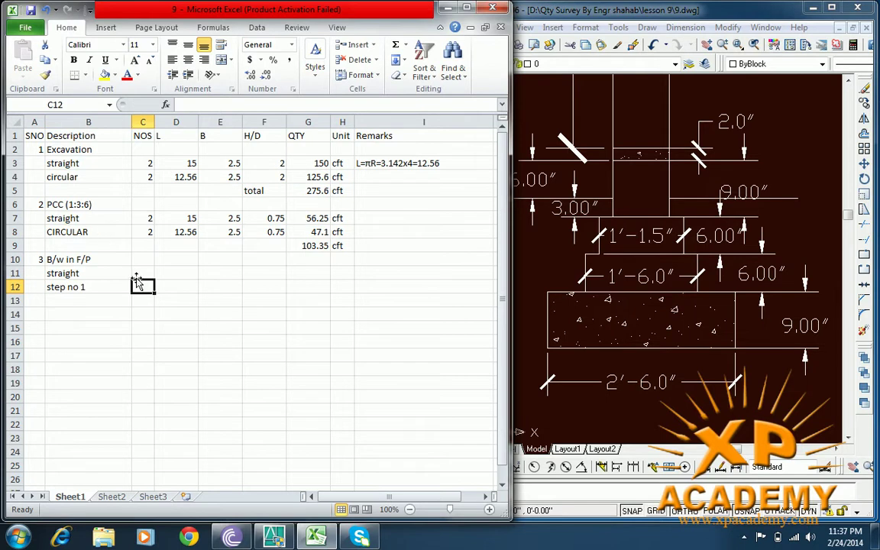
type("2")
key("Tab")
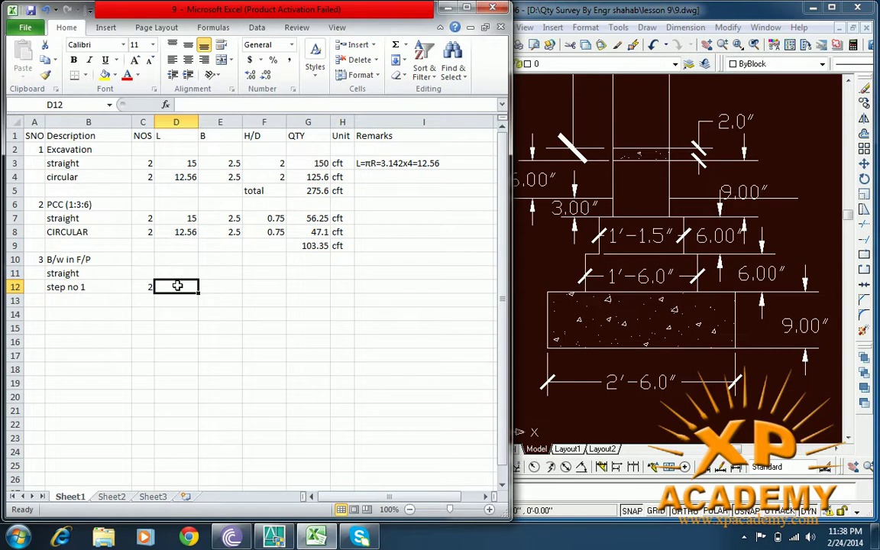
- Enter a length of 15, a breadth of 1.5 and a height of 0.5 for step no 1 in D12:F12
type("15")
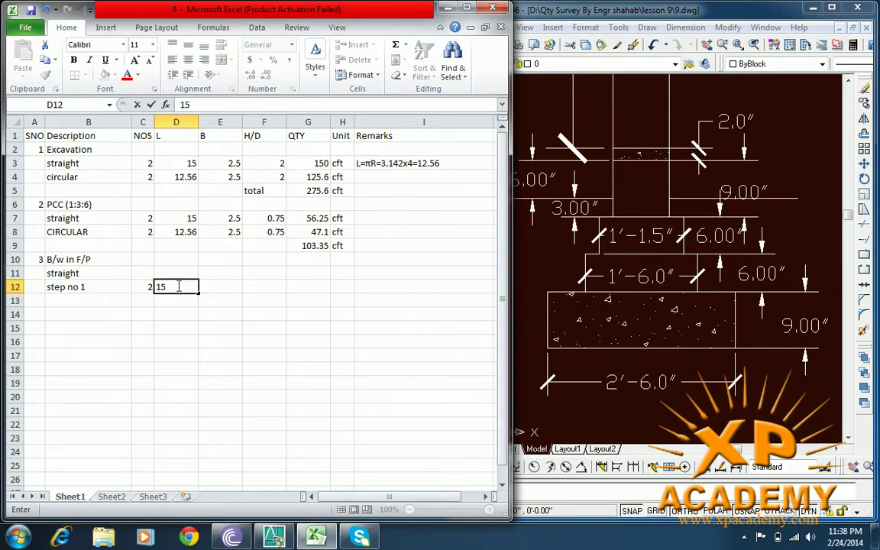
key("Tab")
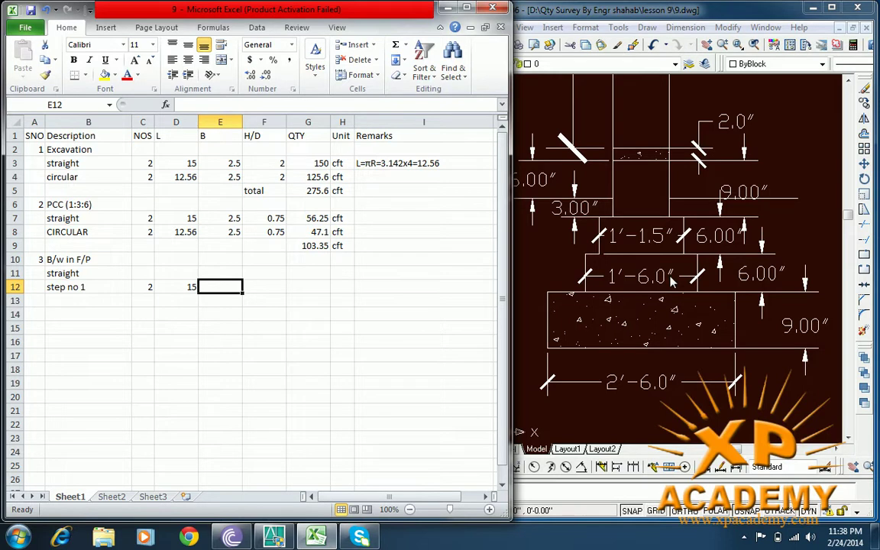
type("1.5")
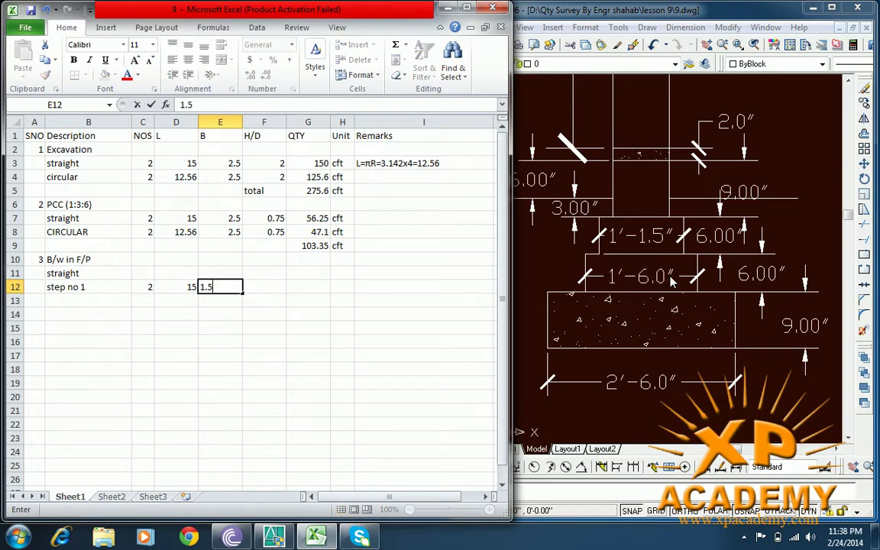
key("Tab")
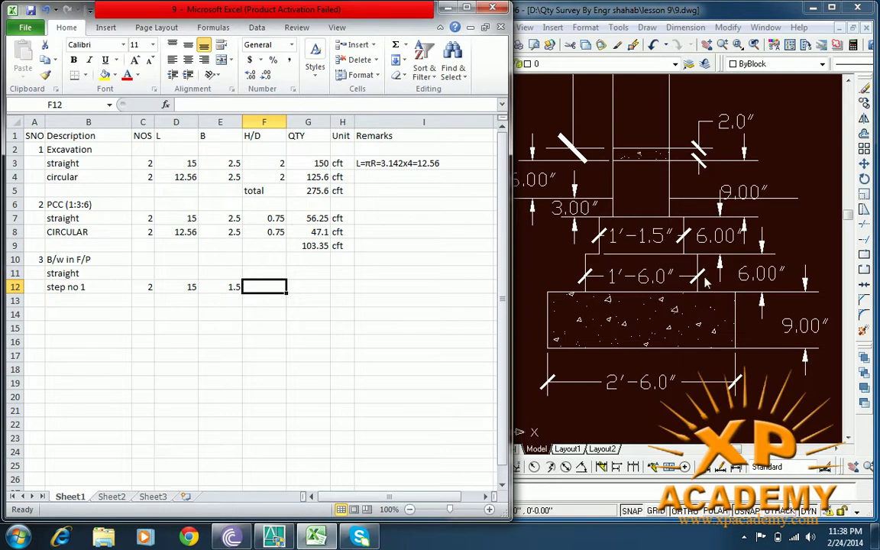
type("0.5")
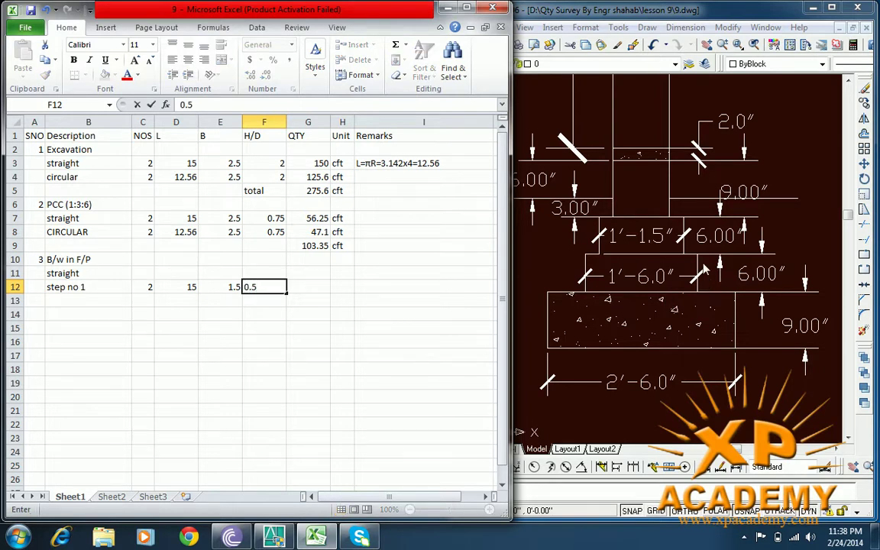
- Enter step no 2 in B13, with a count of 2 in C13
left_click(87, 302)
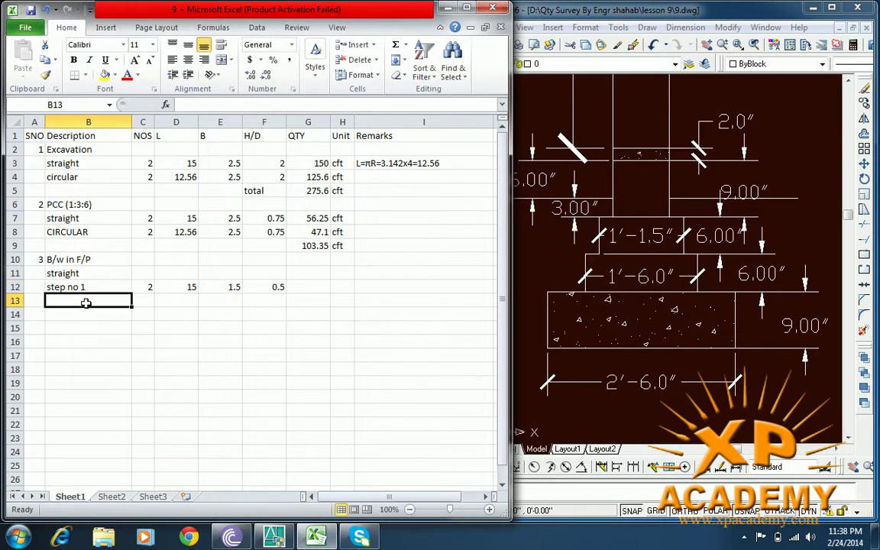
type("step ")
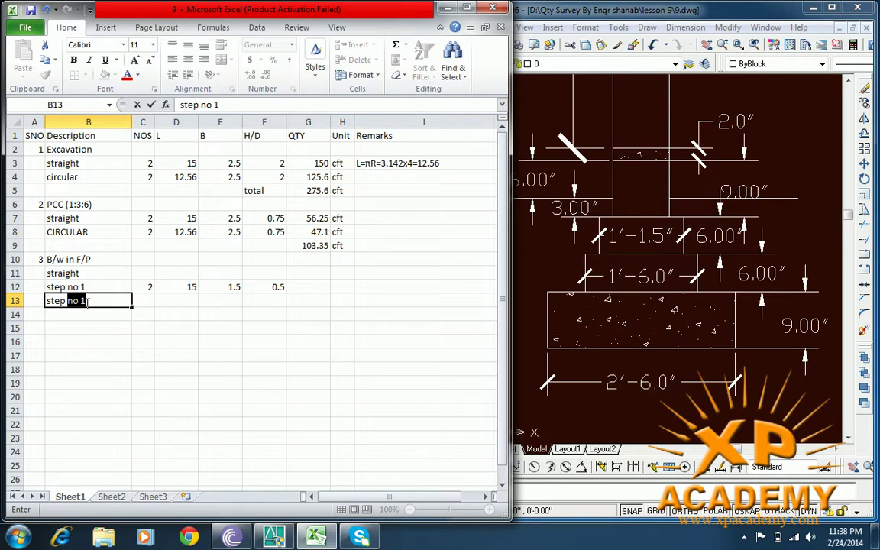
type("no 2")
key("Tab")
type("2")
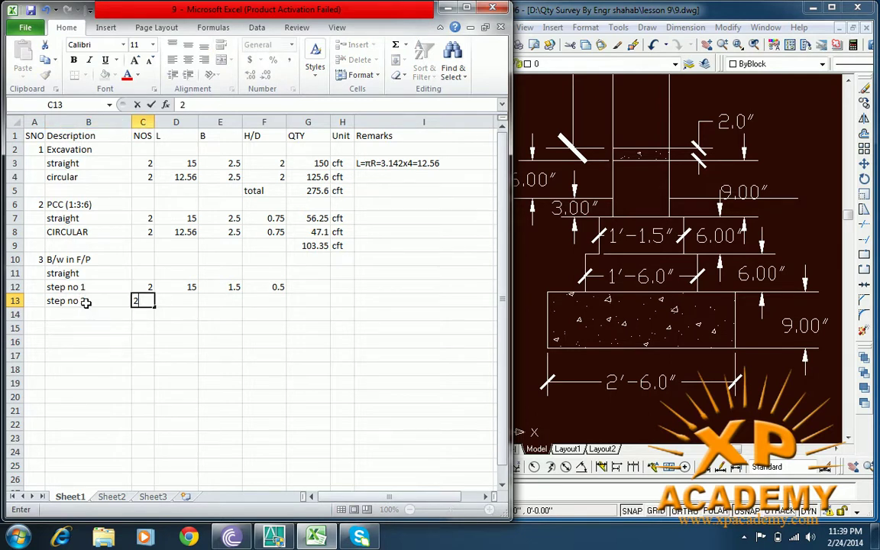
key("Tab")
- Enter a length of 15, a breadth of 1.125 and a height of 0.5 for step no 2 in D13:F13
type("15")
key("Tab")
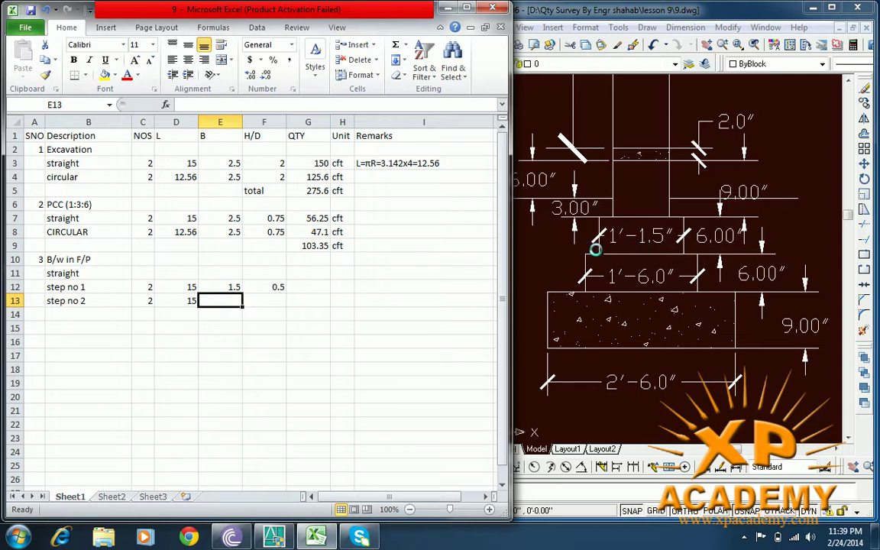
type("1.125")
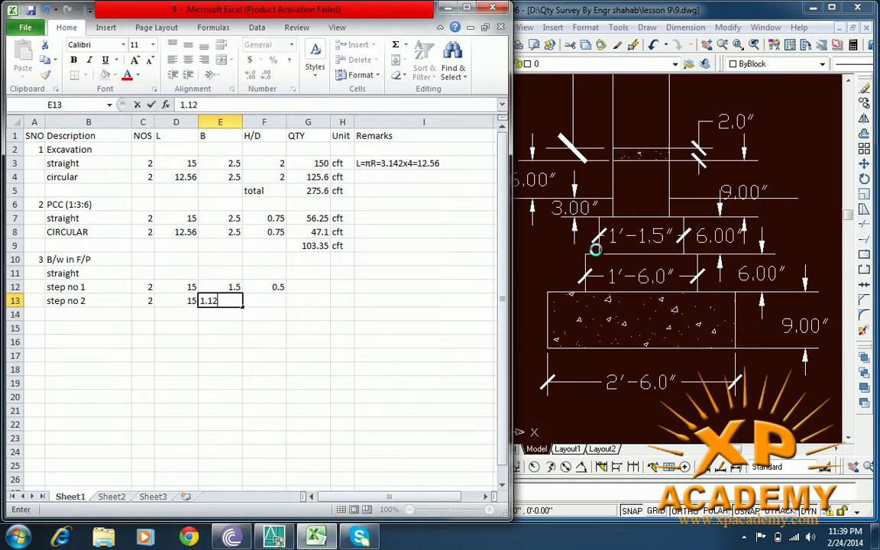
key("Tab")
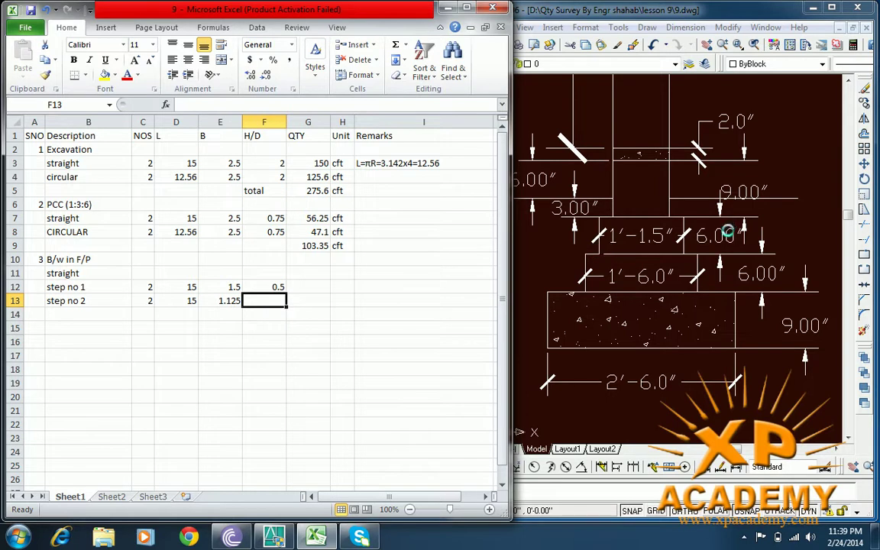
type("0.")
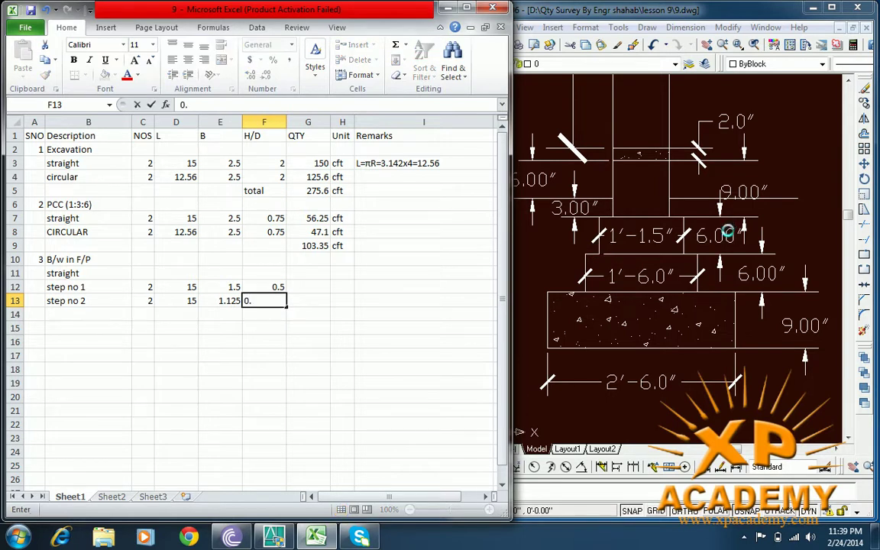
type("5")
key("Tab")
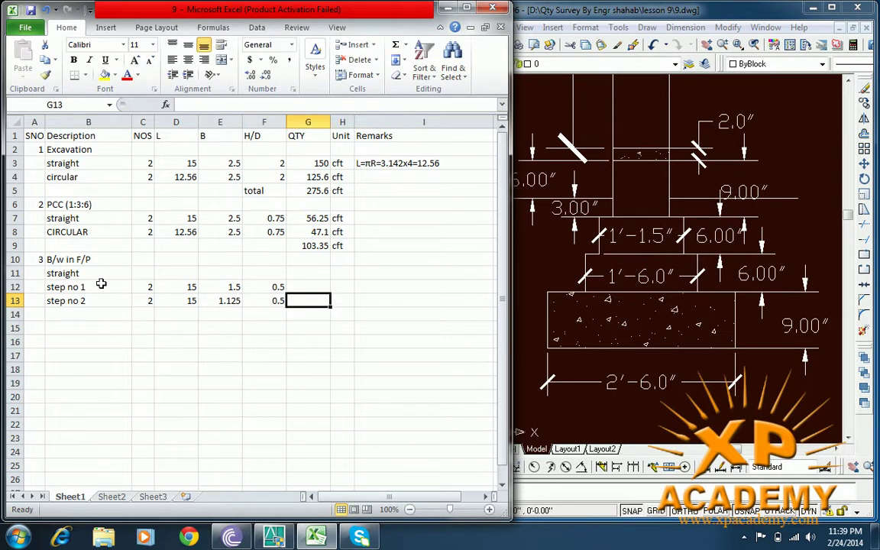
- Enter step no 3 in B14, with a count of 2 in C14
left_click(61, 314)
type("ste")
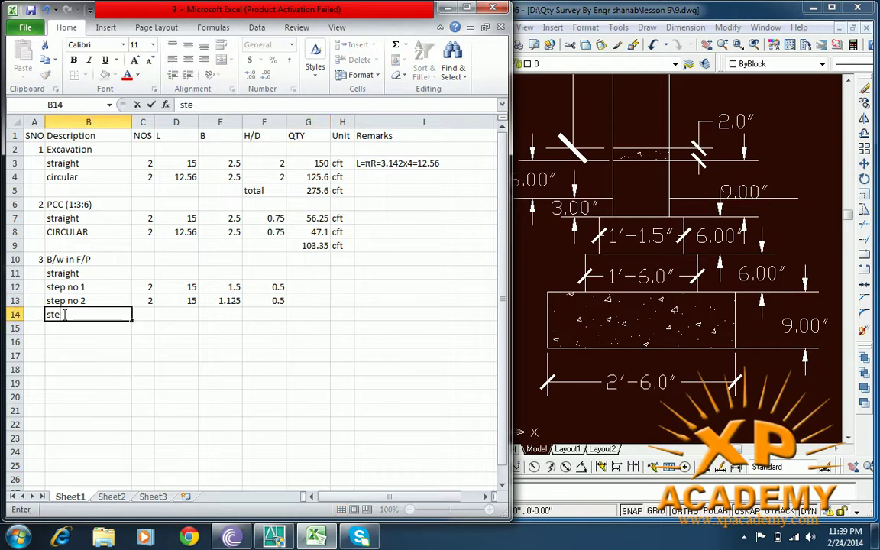
type("p no 3")
key("Tab")
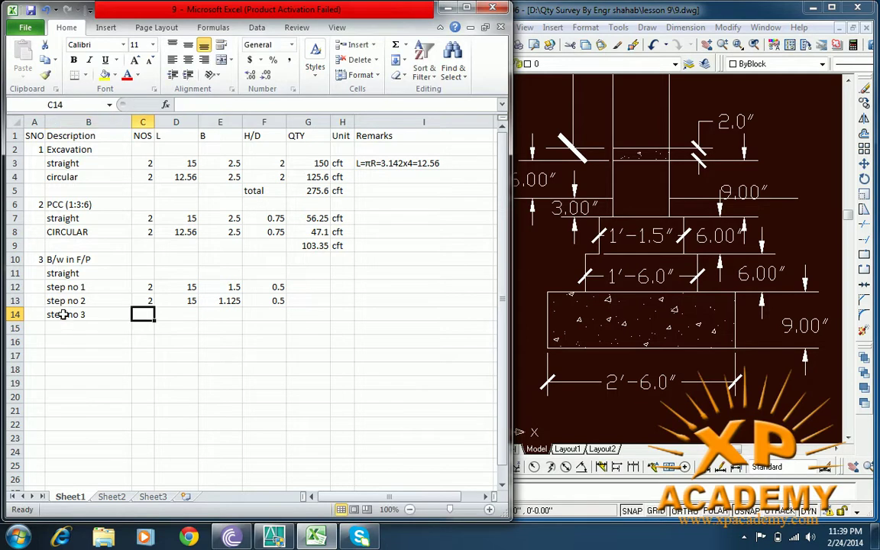
type("2")
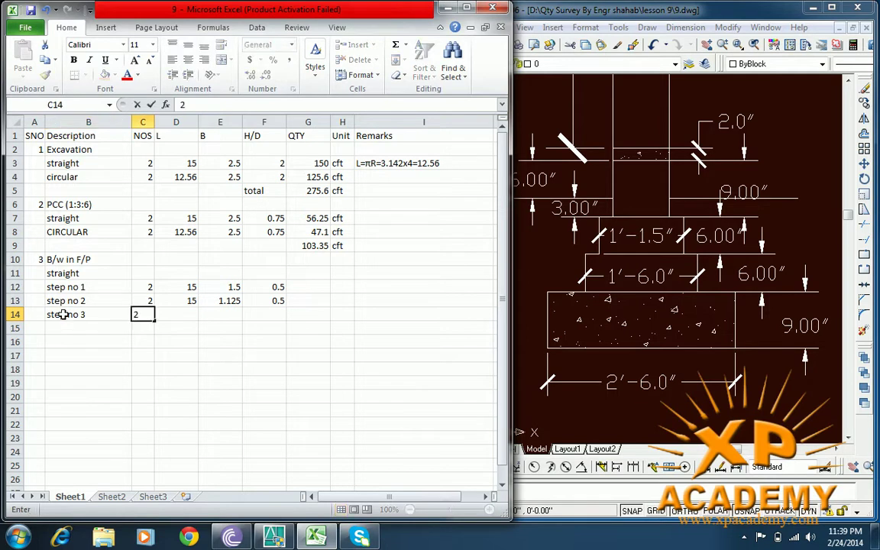
key("Tab")
- Enter a length of 15, a breadth of 0.75 and a height of 0.75 for step no 3 in D14:F14
type("15")
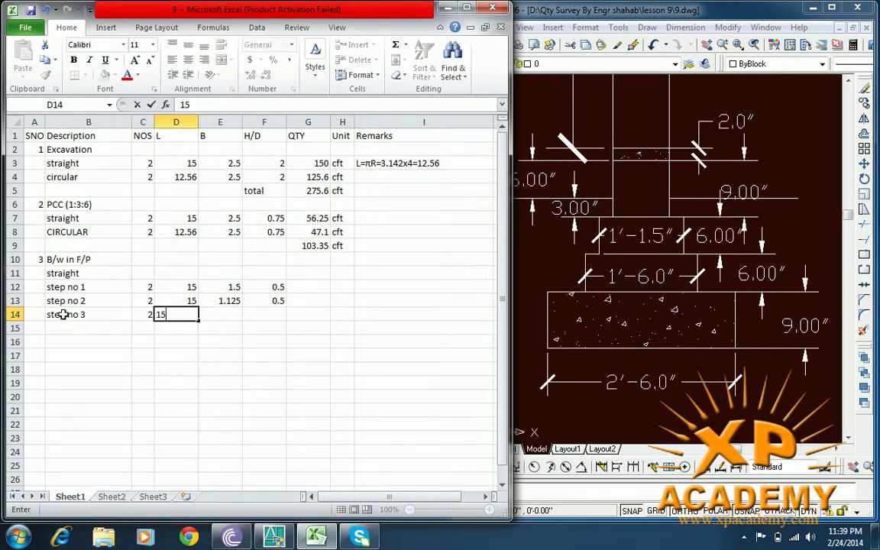
key("Tab")
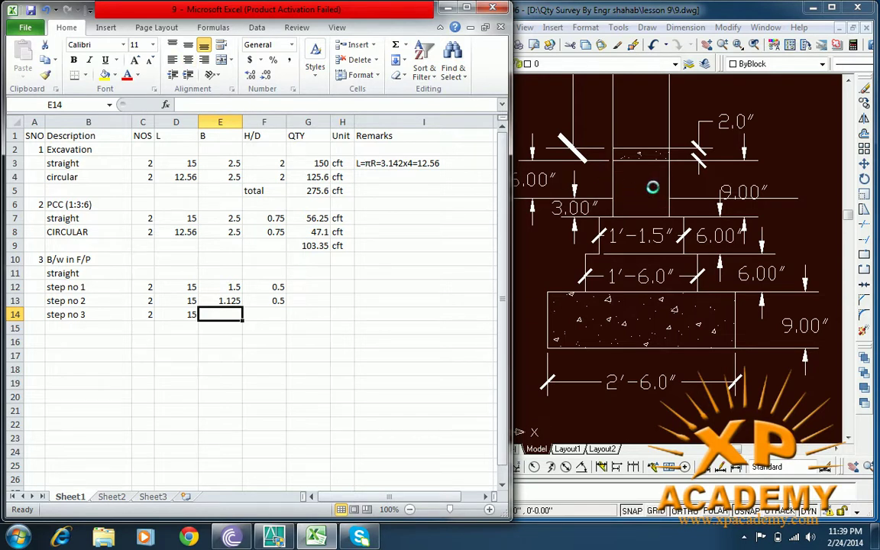
type("0.75")
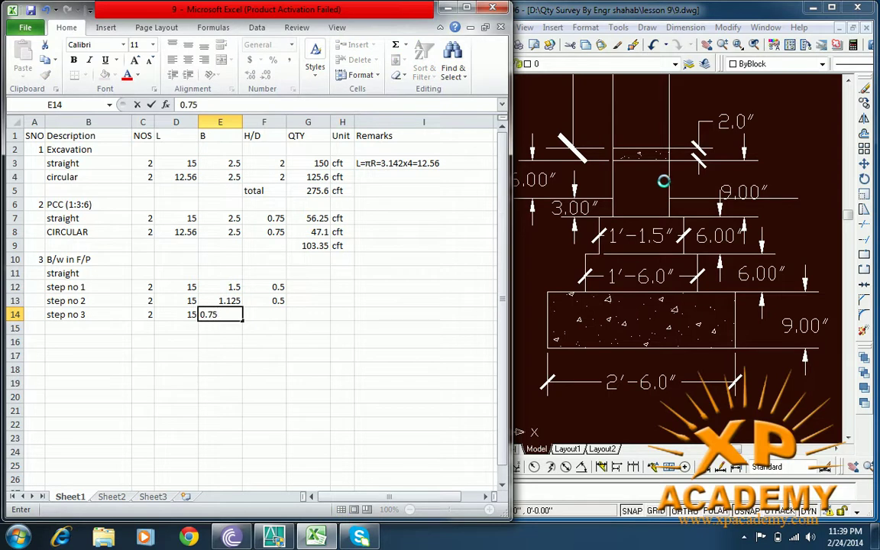
key("Tab")
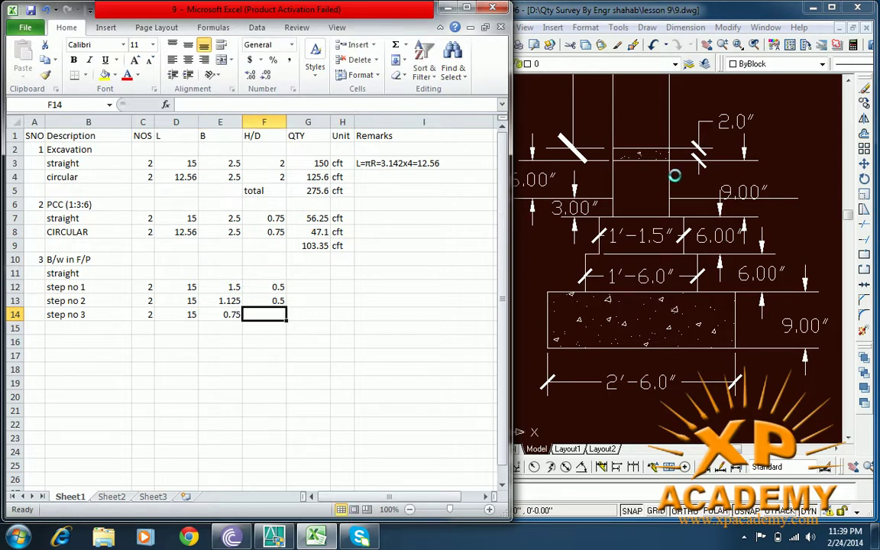
type("0.")
type("5")
key("BackSpace")
type("75")
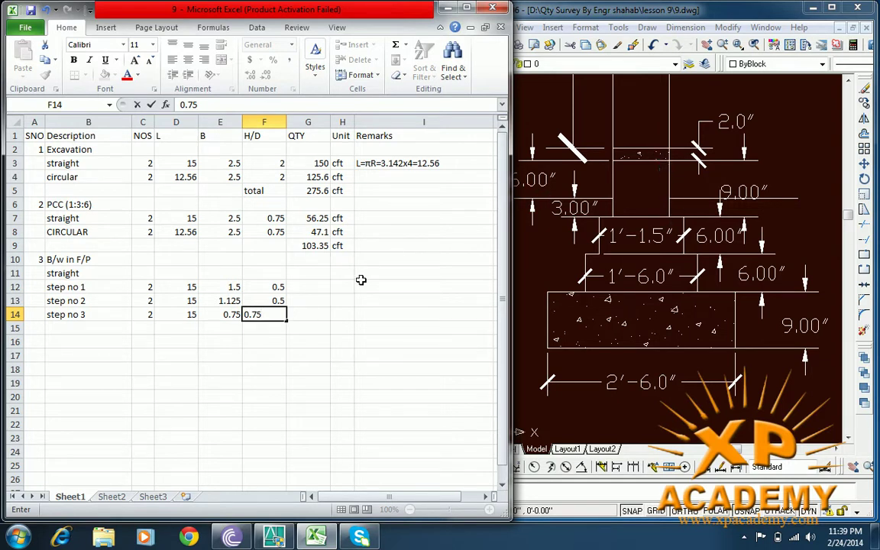
key("Tab")
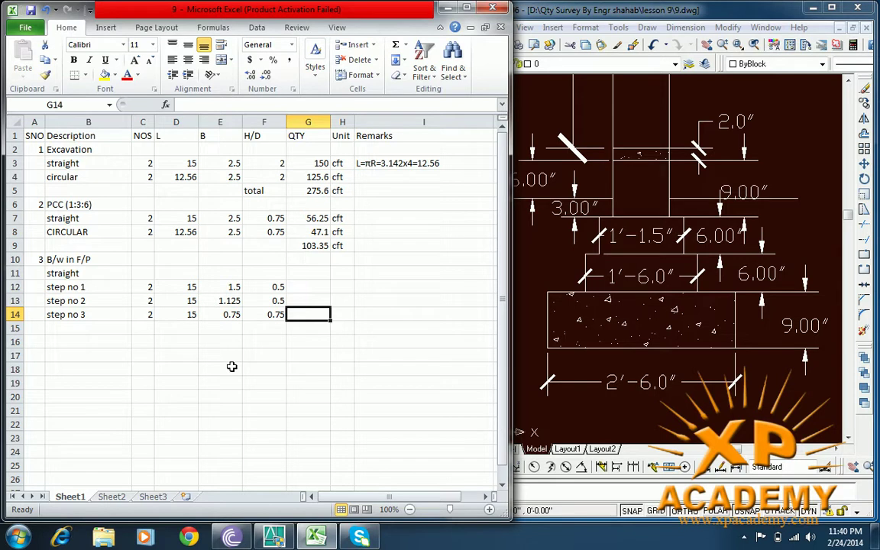
- Calculate the quantity of the straight portion's step no 1 in G12 with the formula =C12*D12*E12*F12
left_click(308, 290)
type("=")
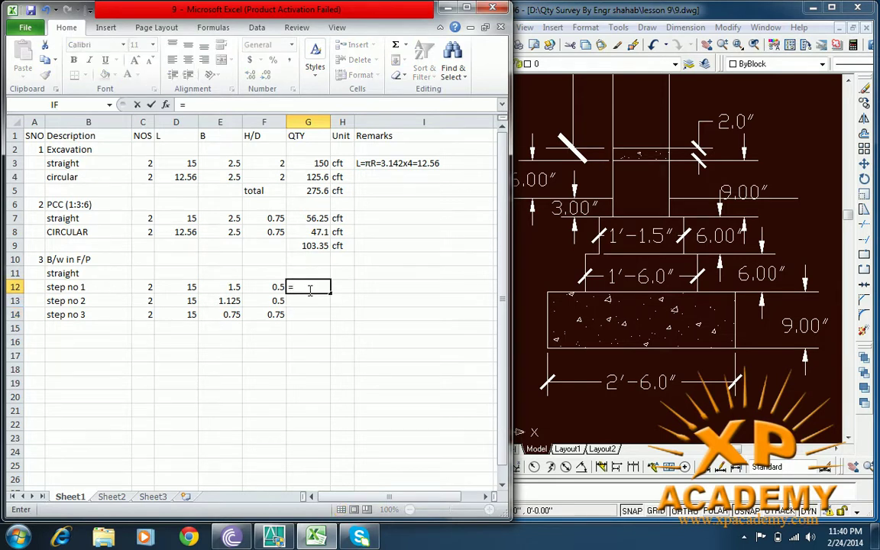
left_click(146, 292)
type("*")
left_click(179, 287)
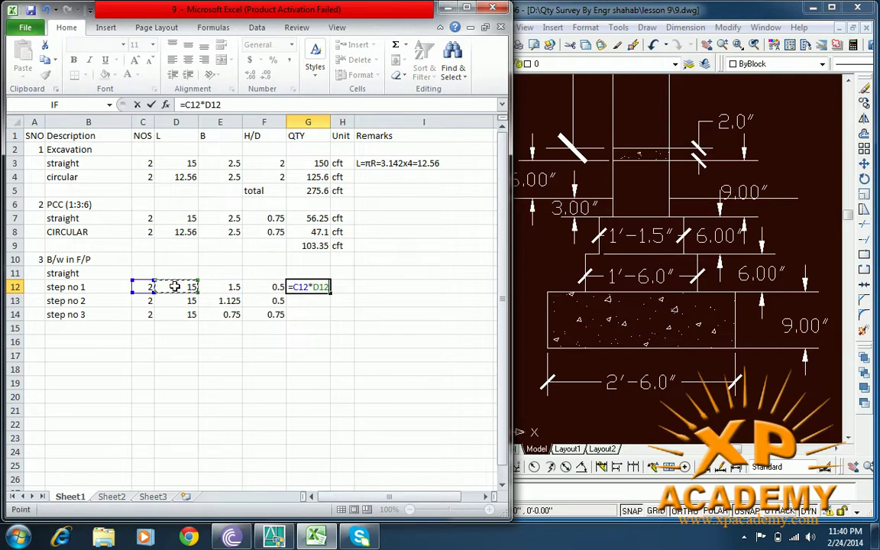
type("*")
left_click(229, 287)
type("*")
left_click(273, 289)
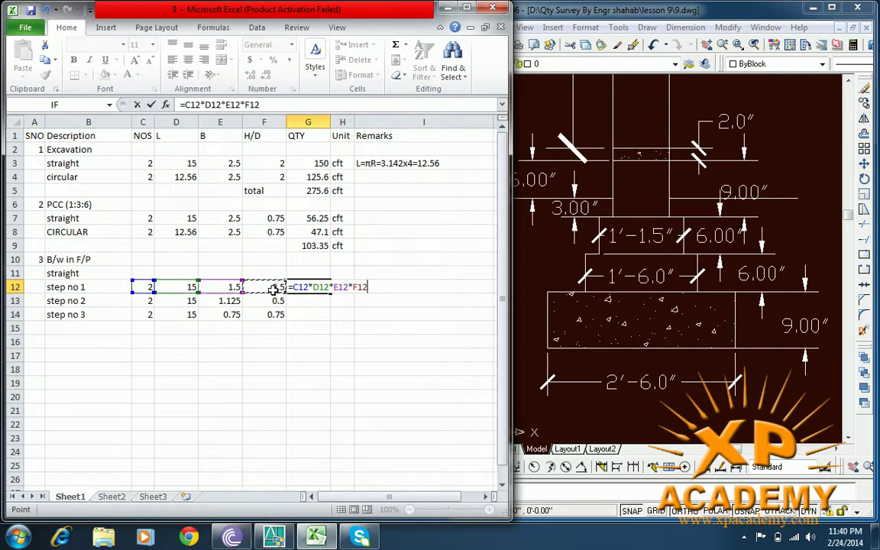
key("Return")
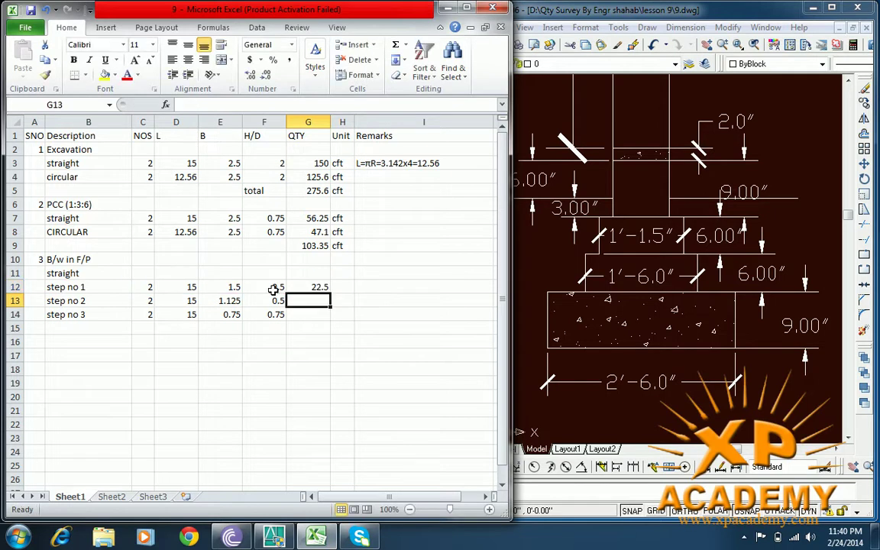
- Enter cft as the unit in H12 and fill the step no 1 quantity formula and unit down to row 14
left_click(347, 287)
type("cft")
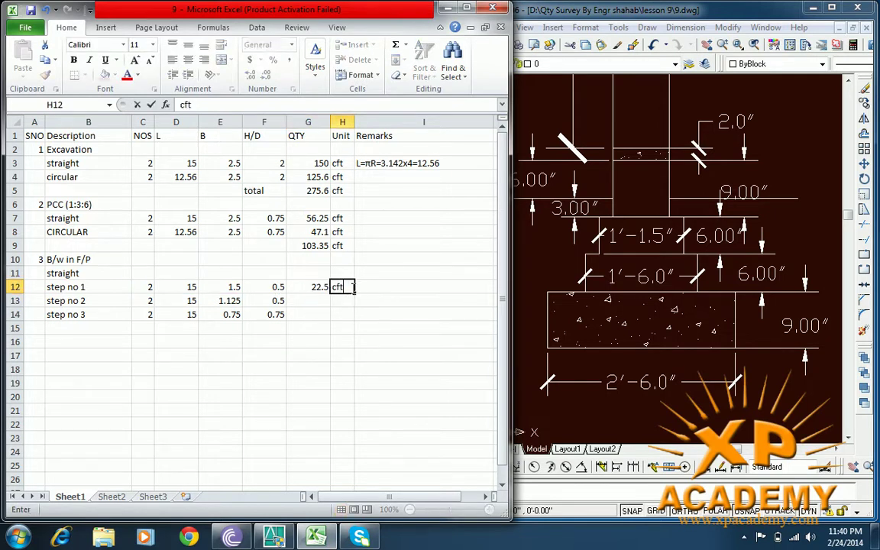
left_click(325, 288)
left_click_drag(333, 295, 349, 321)
left_click(340, 288)
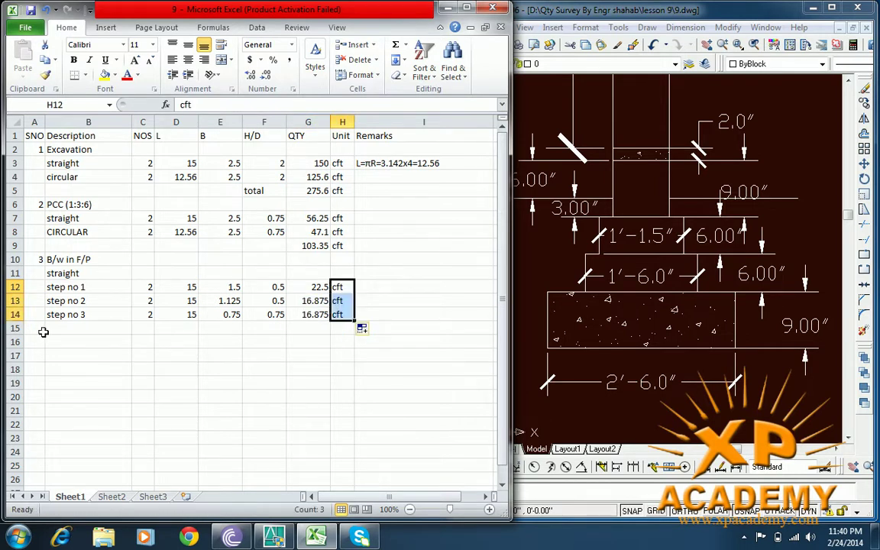
- Add the sub-heading circular in B15 and enter step 1 below it in B16
left_click(67, 331)
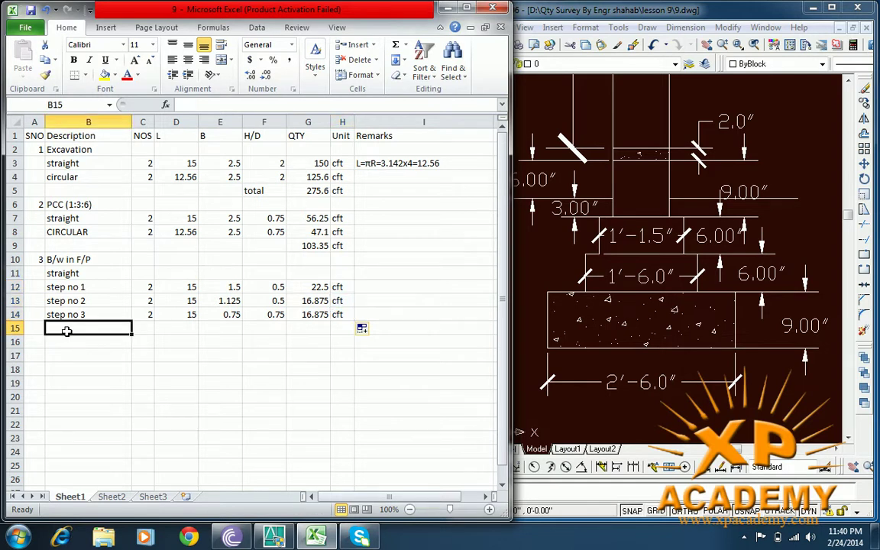
type("circu")
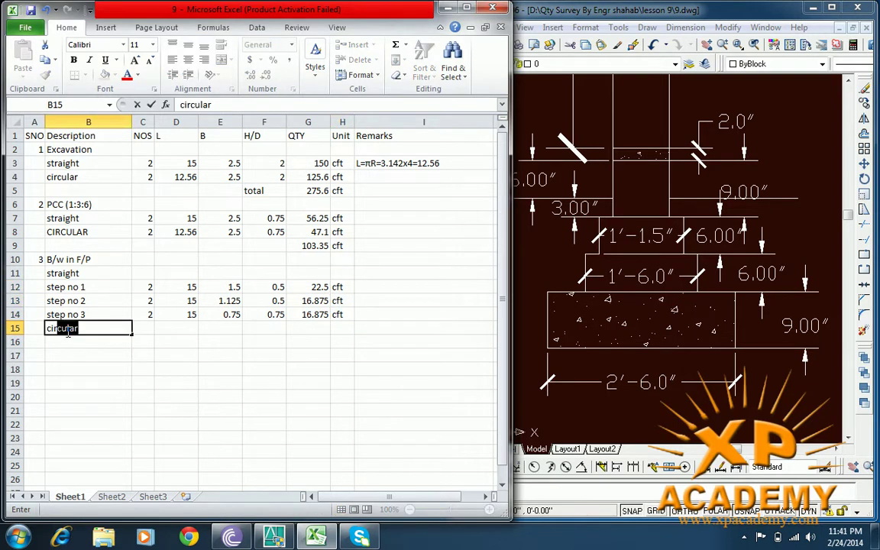
type("lar")
key("Tab")
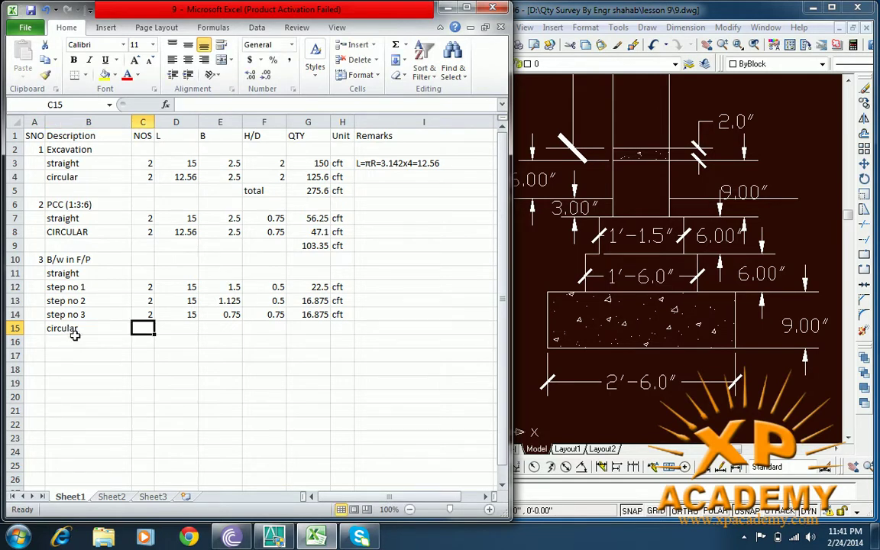
left_click(77, 341)
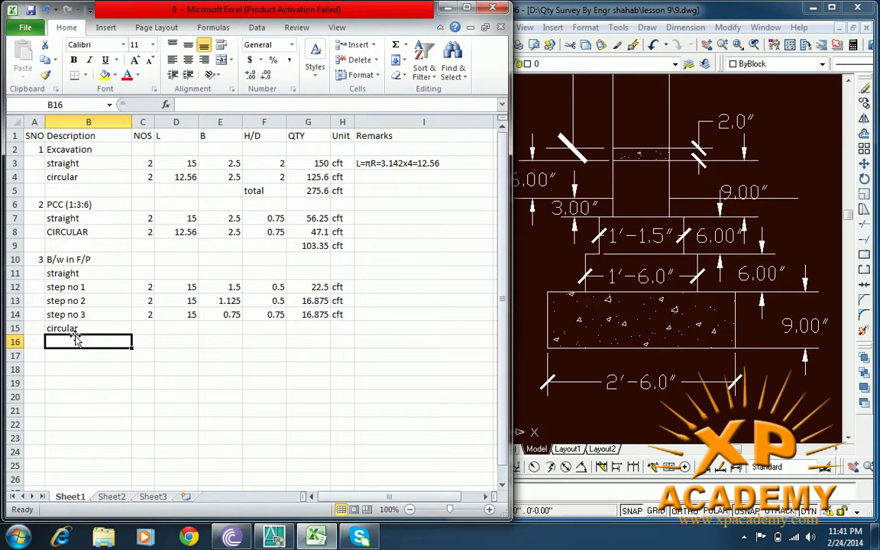
type("step ")
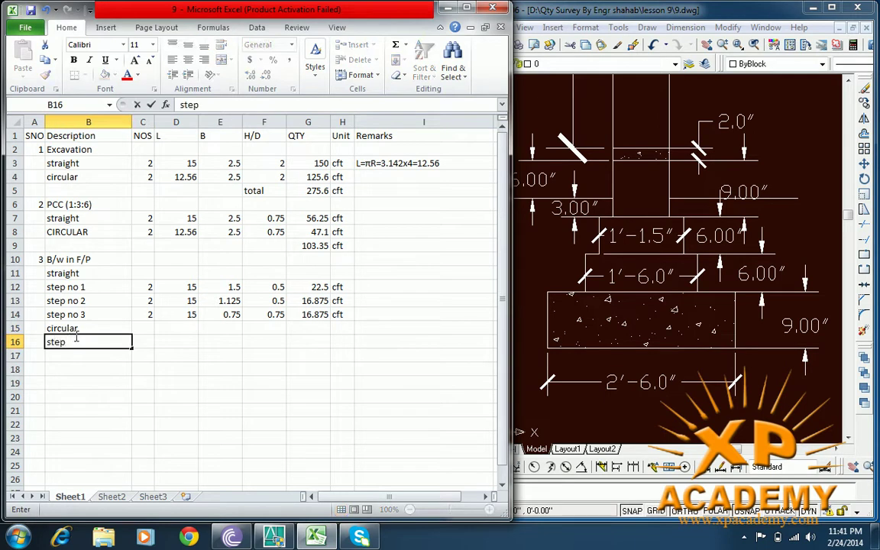
type("1")
key("Tab")
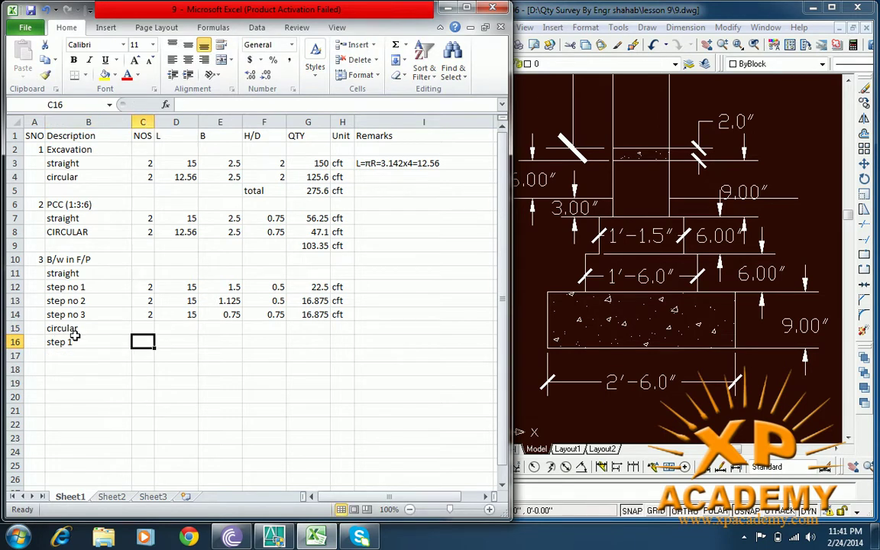
type("12")
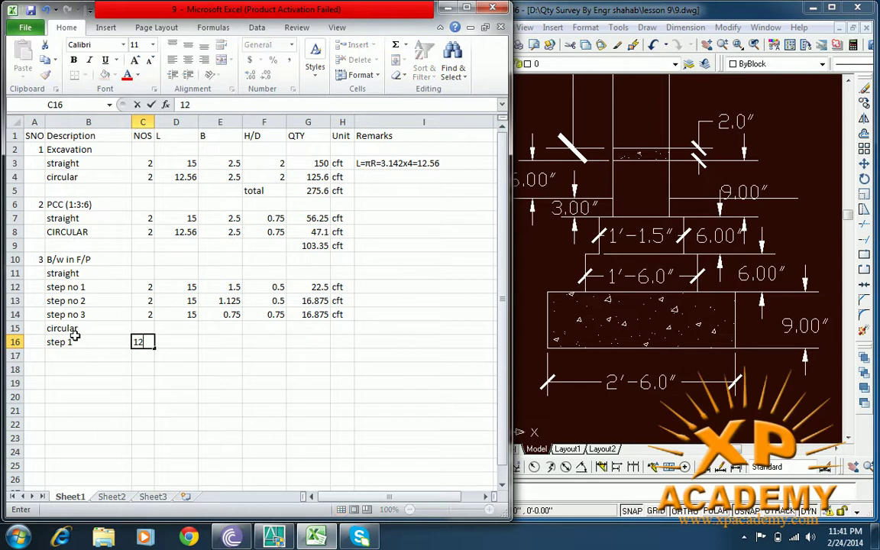
type(".56")
key("Tab")
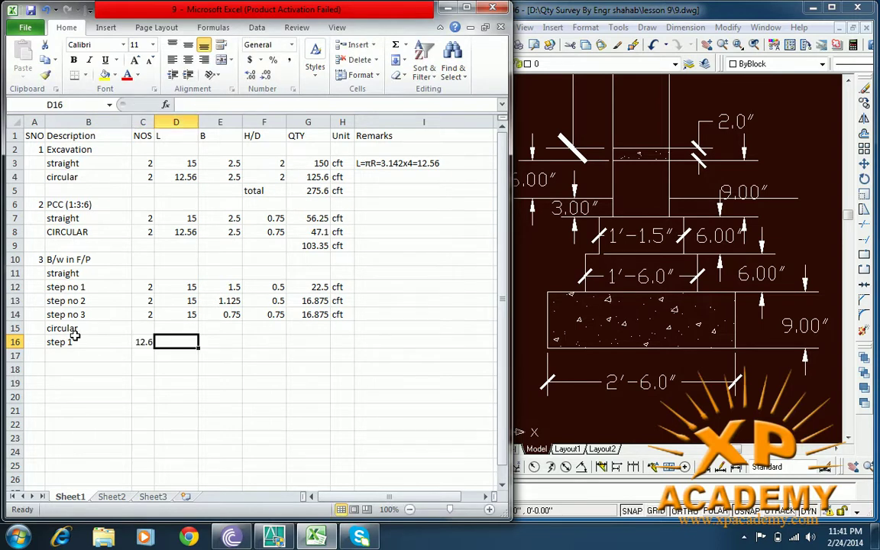
key("BackSpace")
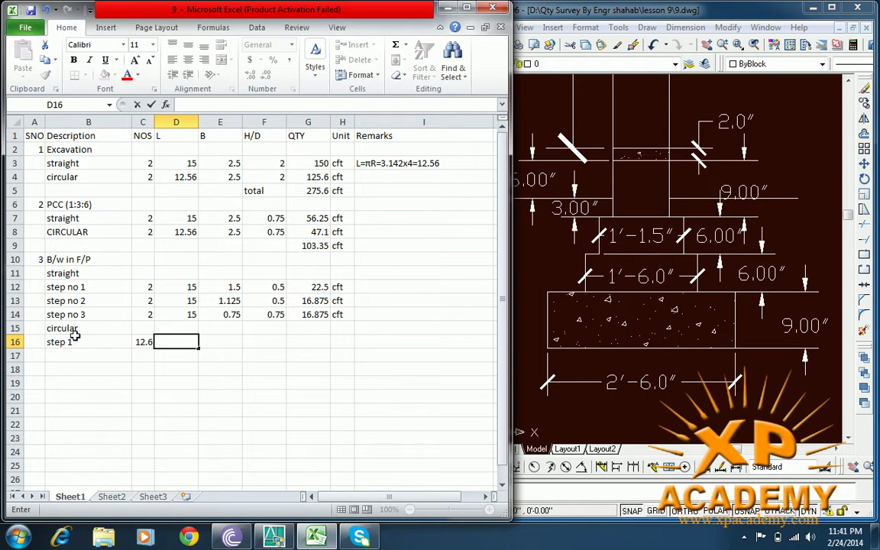
key("Left")
key("BackSpace")
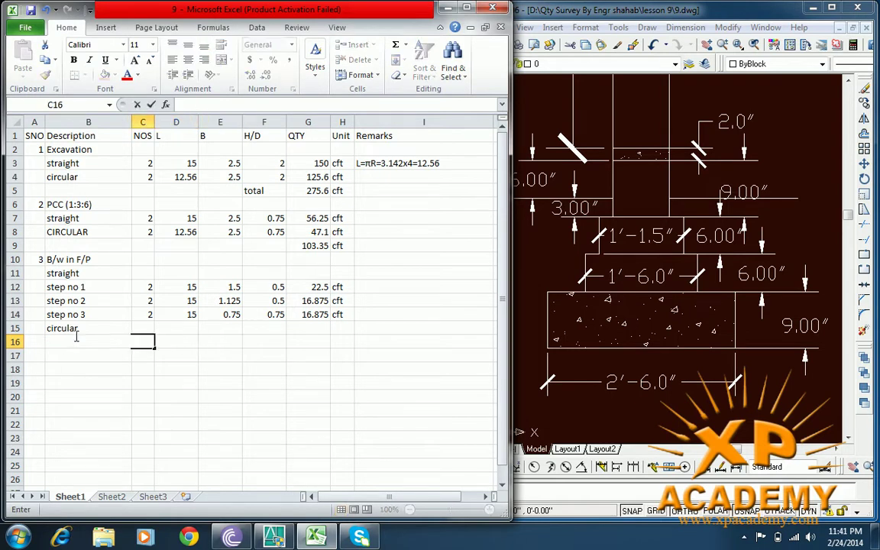
type("2")
key("BackSpace")
key("Up")
key("Down")
- Enter a count of 2, a length of 12.56, a breadth of 1.5 and a height of 0.5 for circular step 1 in C16:F16
type("2")
key("Tab")
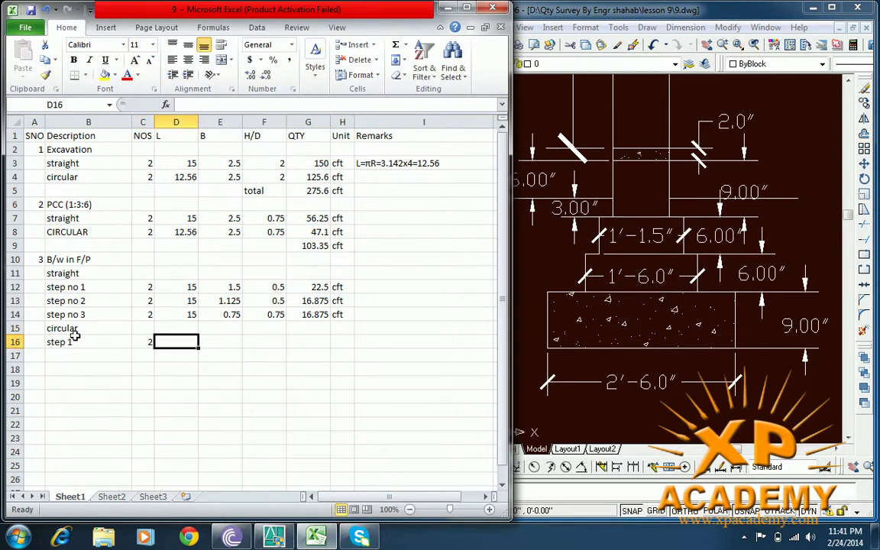
type("12")
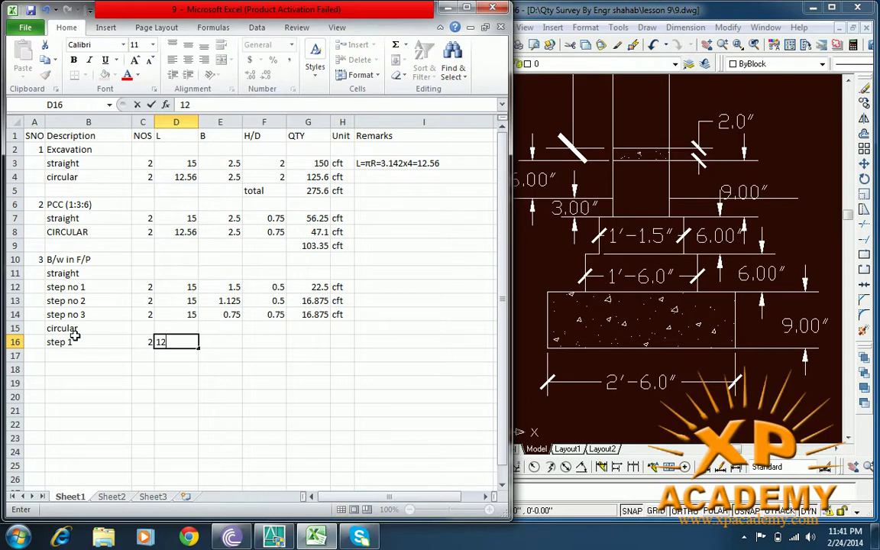
type(".56")
key("Tab")
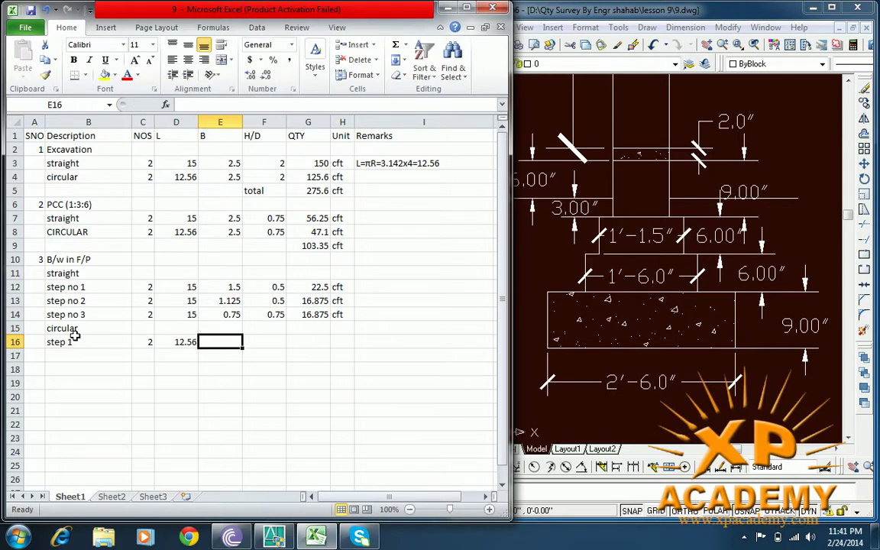
type("1.5")
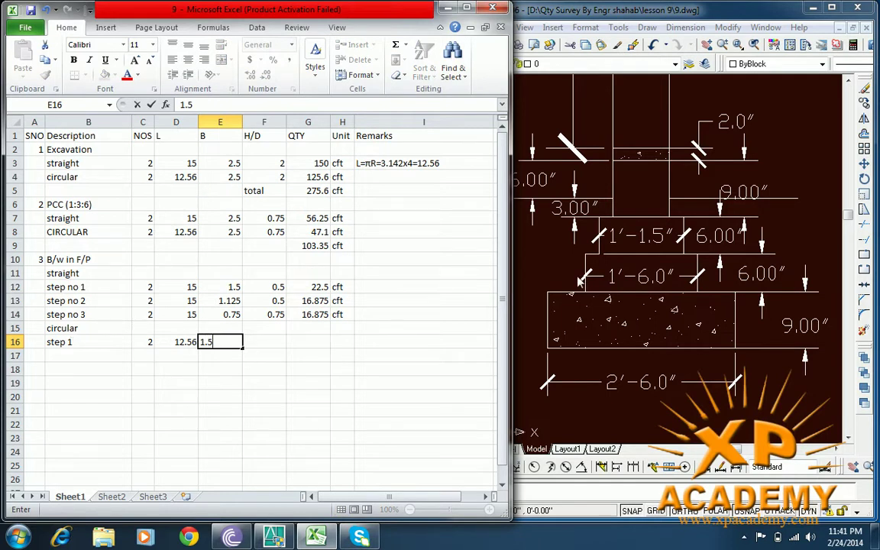
key("Tab")
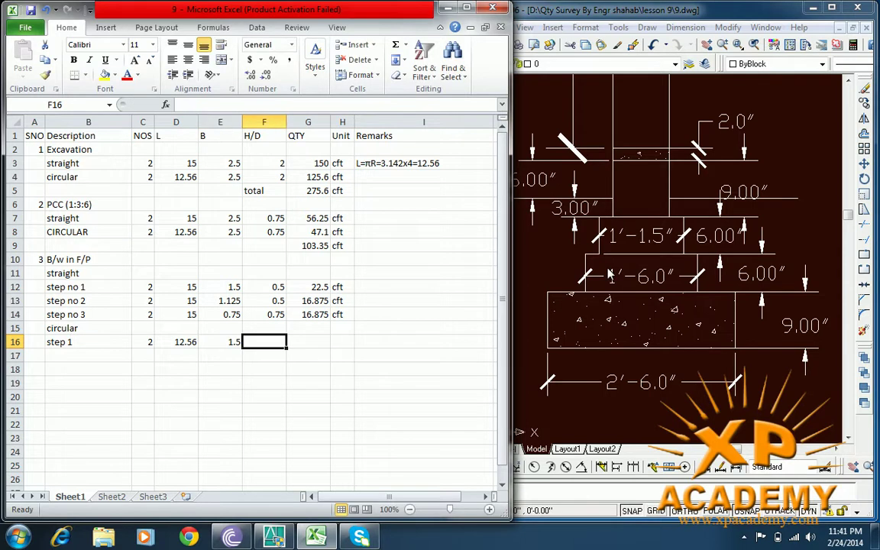
type("0.5")
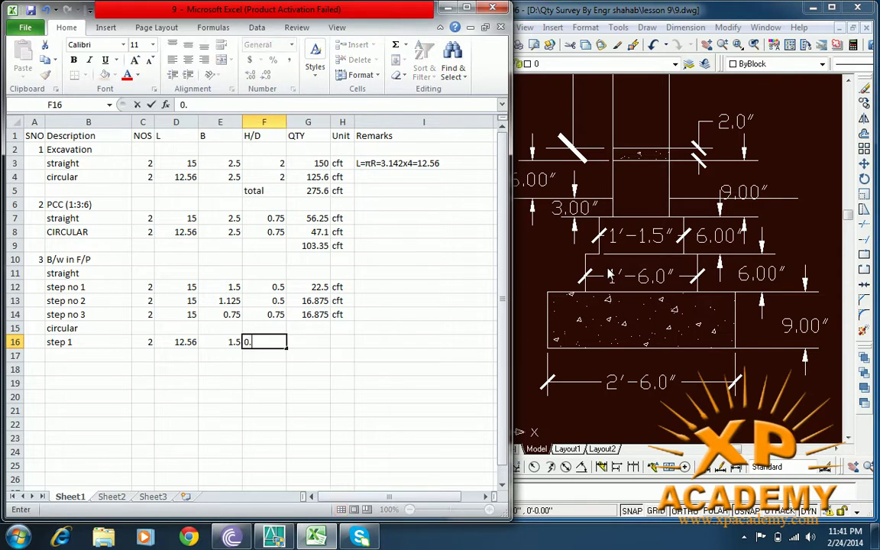
key("Tab")
- Enter step 2 in B17 under the circular sub-heading, with a count of 2 in C17
key("Down")
key("Left")
key("Left")
key("Left")
key("Left")
key("Left")
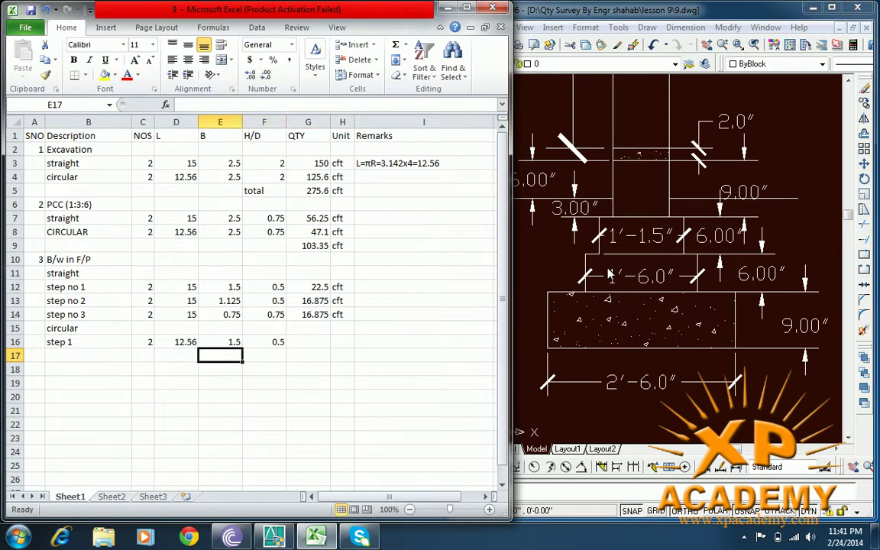
type("ste")
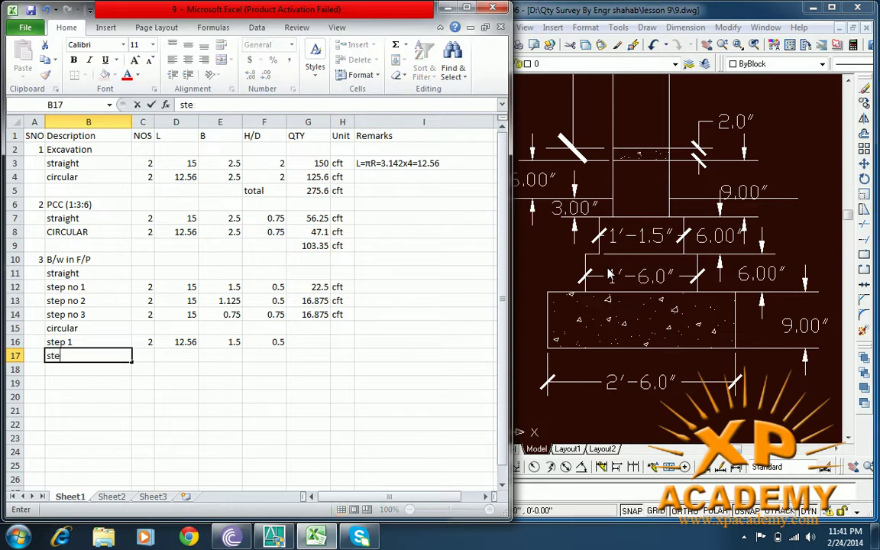
type("p 2")
key("Tab")
type("2")
key("Tab")
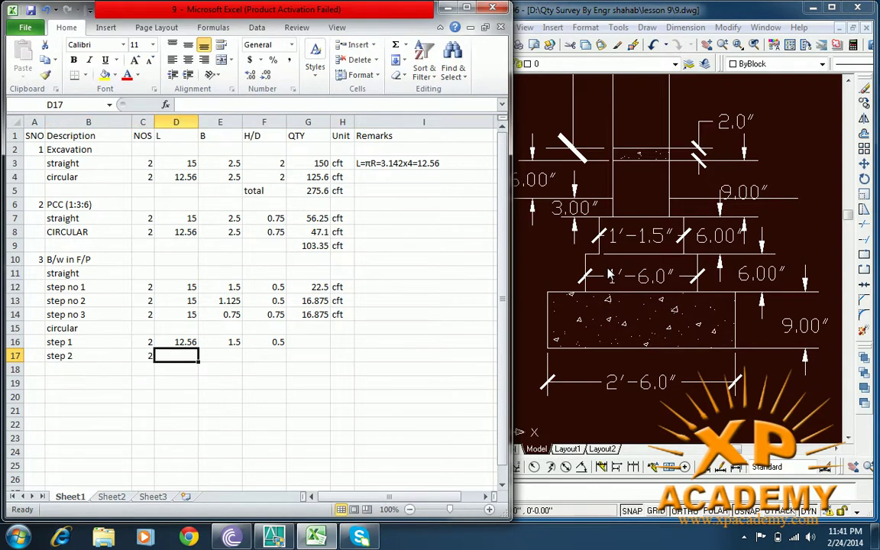
- Enter a length of 12.56, a breadth of 1.125 and a height of 0.5 for circular step 2 in D17:F17
type("12.56")
key("Tab")
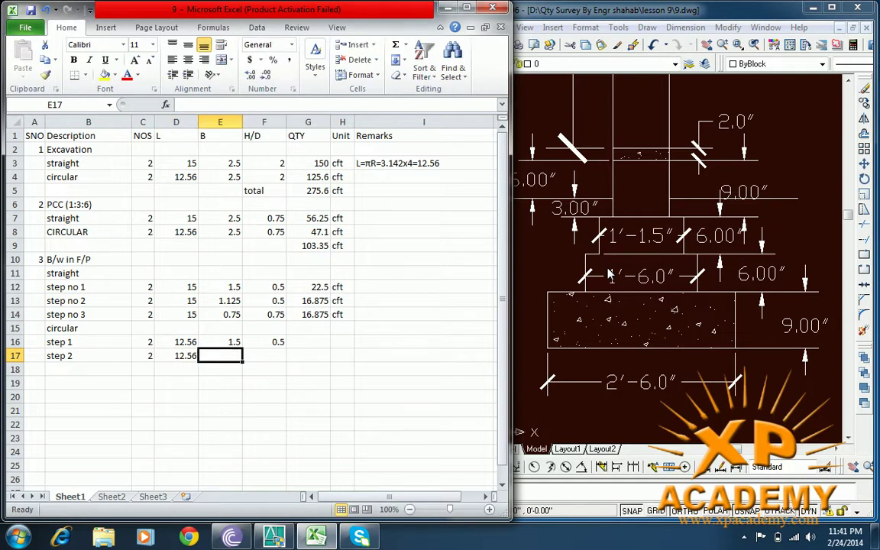
type("1.125")
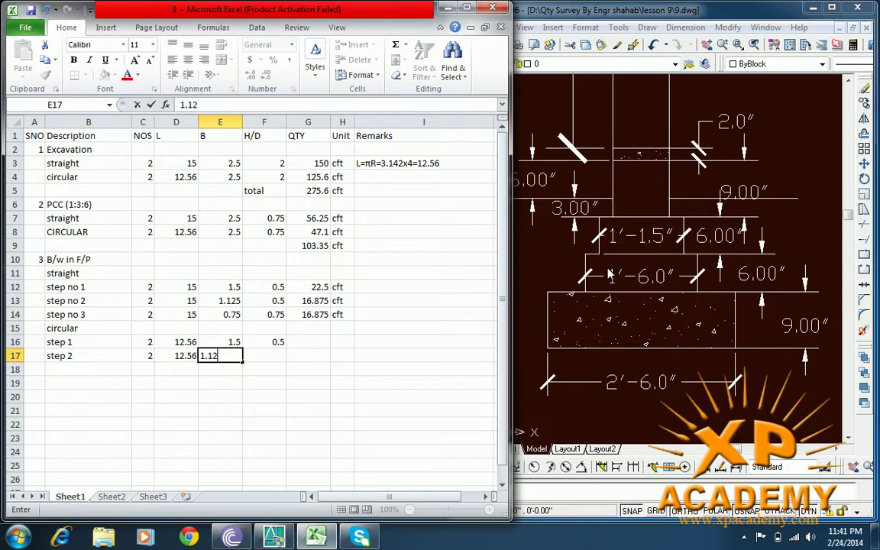
key("Tab")
type("0.5")
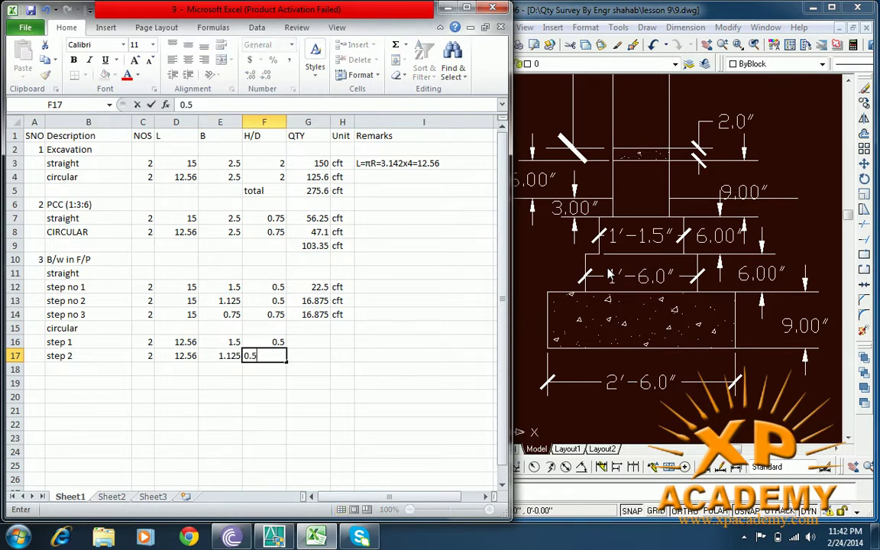
key("Right")
- Enter step 3 in B18 under the circular sub-heading, with a count of 2 in C18
key("Down")
key("Left")
key("Left")
key("Left")
key("Left")
key("Left")
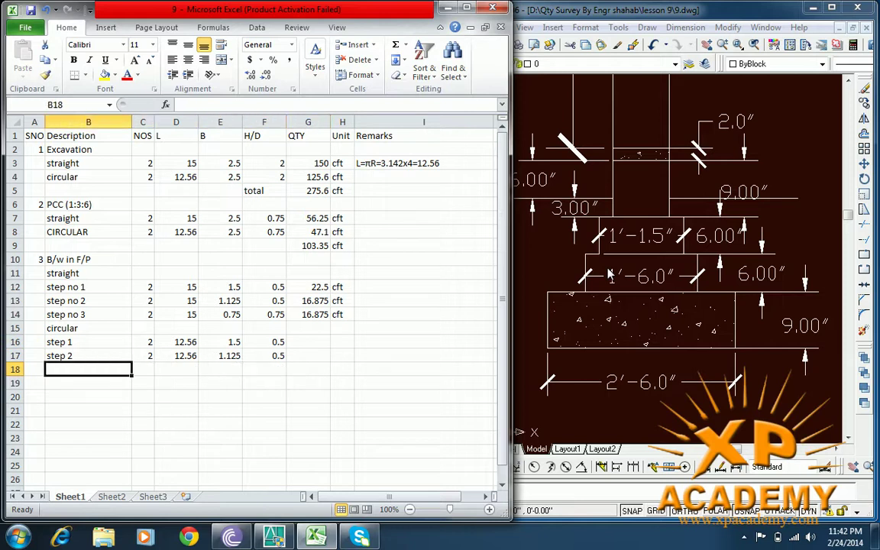
type("step 3")
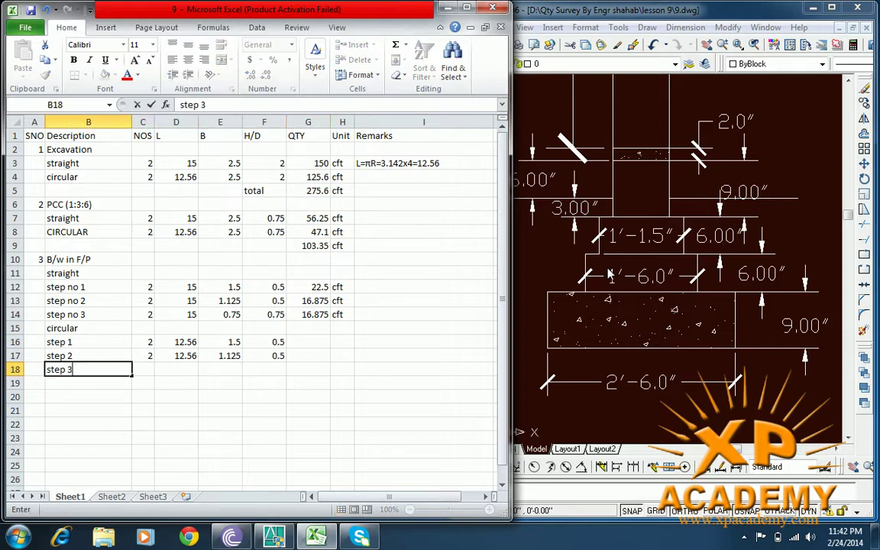
key("Right")
type("1")
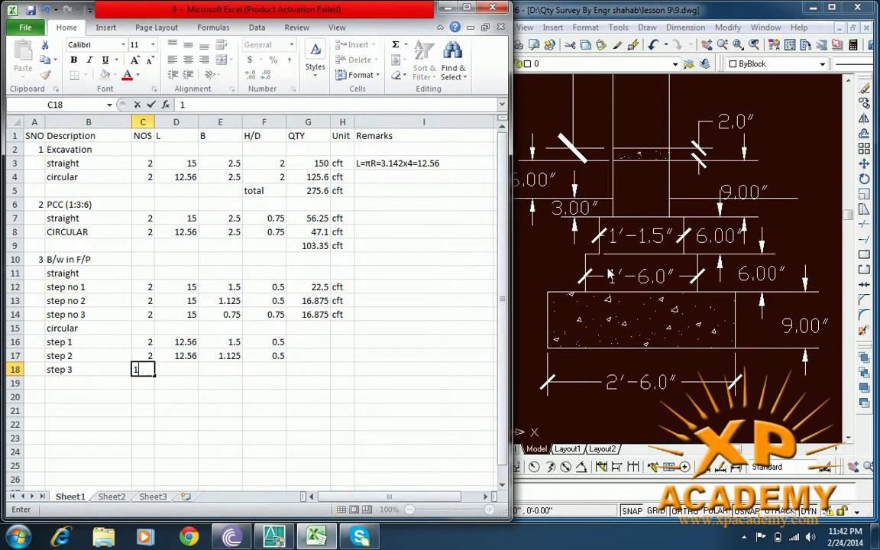
key("BackSpace")
type("2")
- Enter a length of 12.56, a breadth of 0.75 and a height of 0.75 for circular step 3 in D18:F18
key("Right")
type("12")
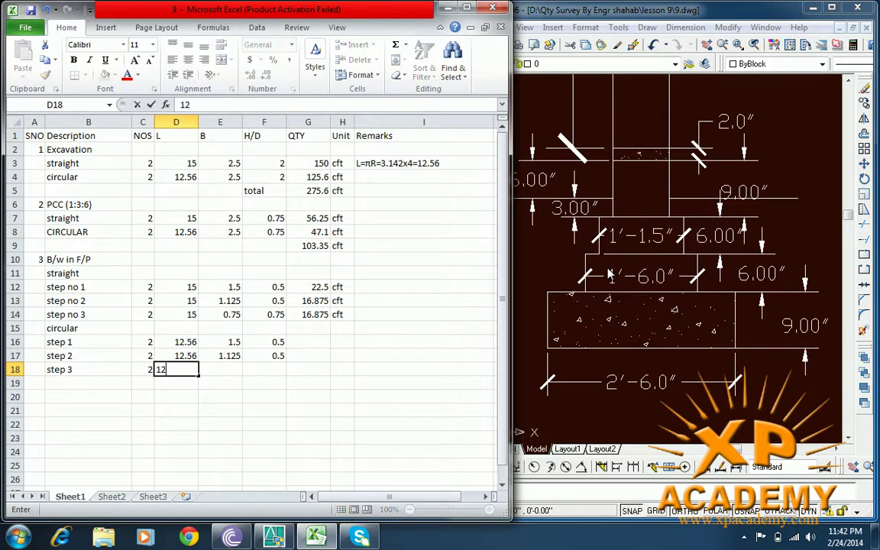
type(".56")
key("Right")
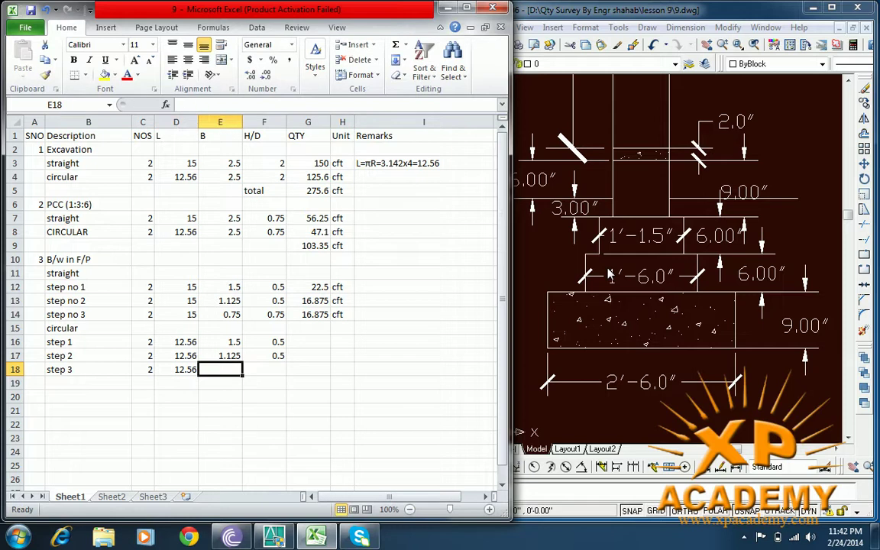
type("0.75")
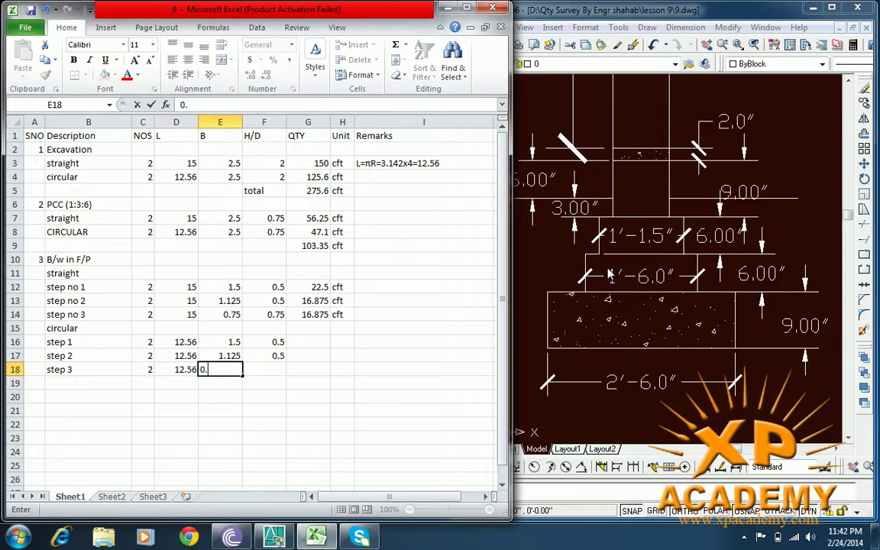
key("Right")
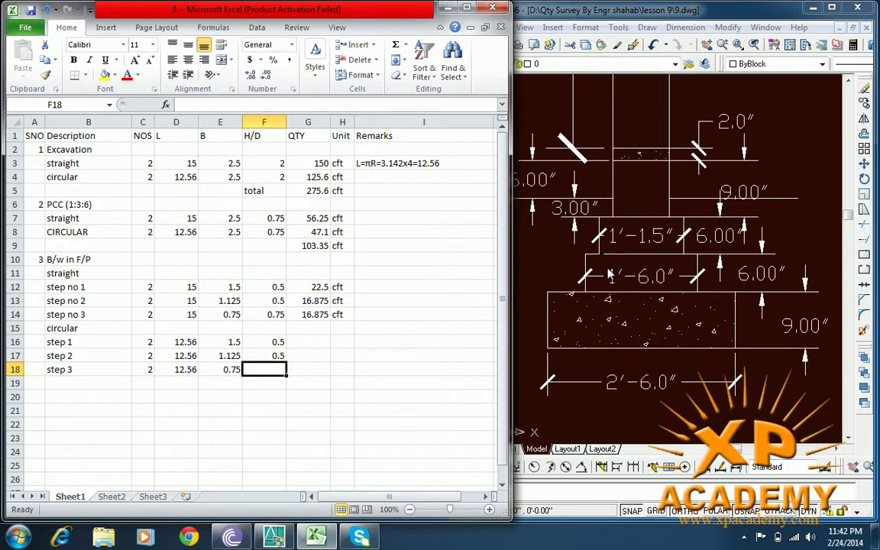
type("0.75")
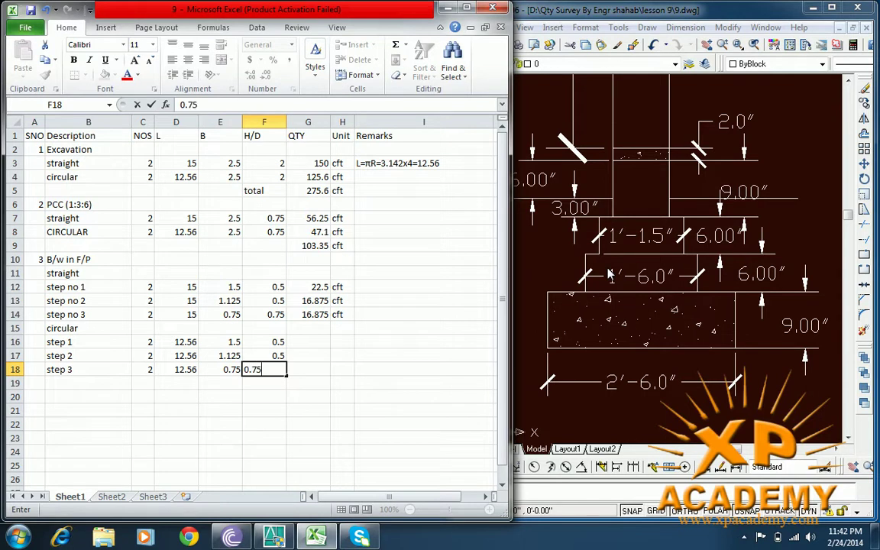
key("Right")
- Fill the quantity formula and the cft unit from row 14 down to row 18 for the circular steps
key("Up")
key("Up")
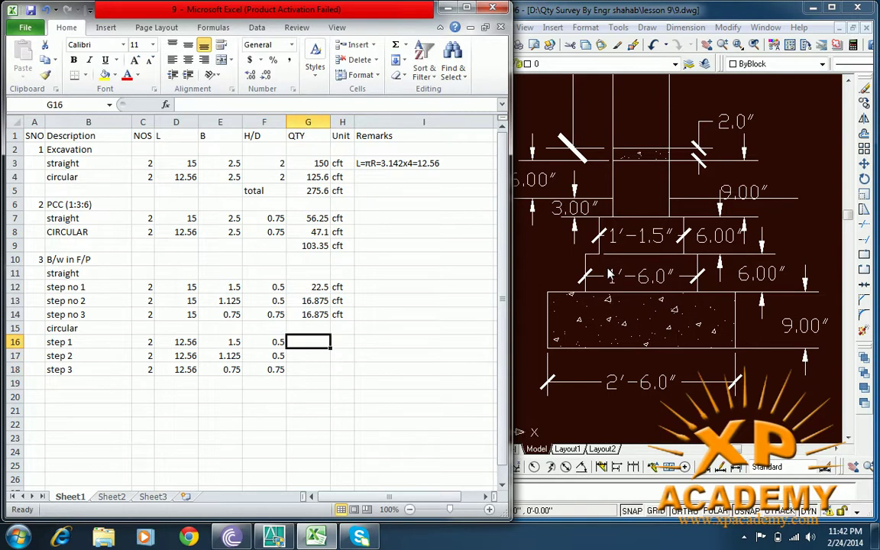
left_click(302, 314)
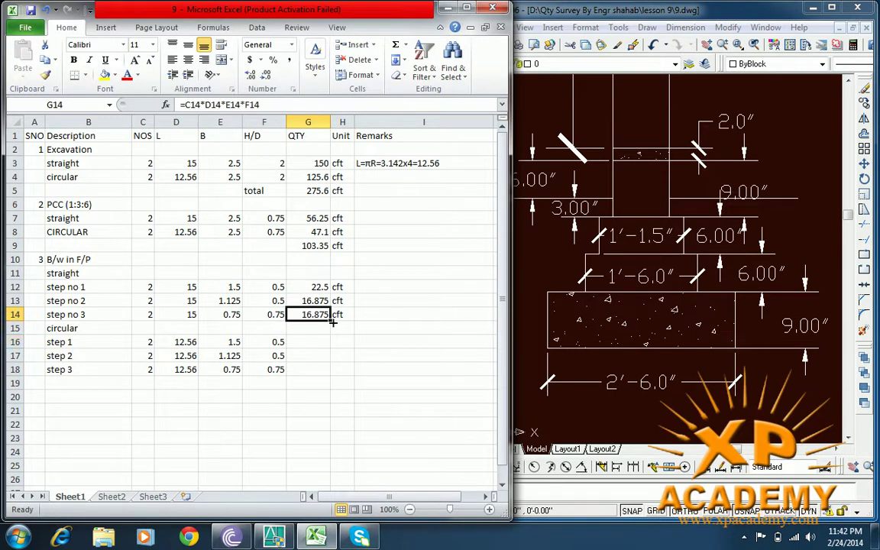
left_click_drag(331, 321, 321, 373)
left_click(348, 314)
left_click_drag(348, 314, 351, 375)
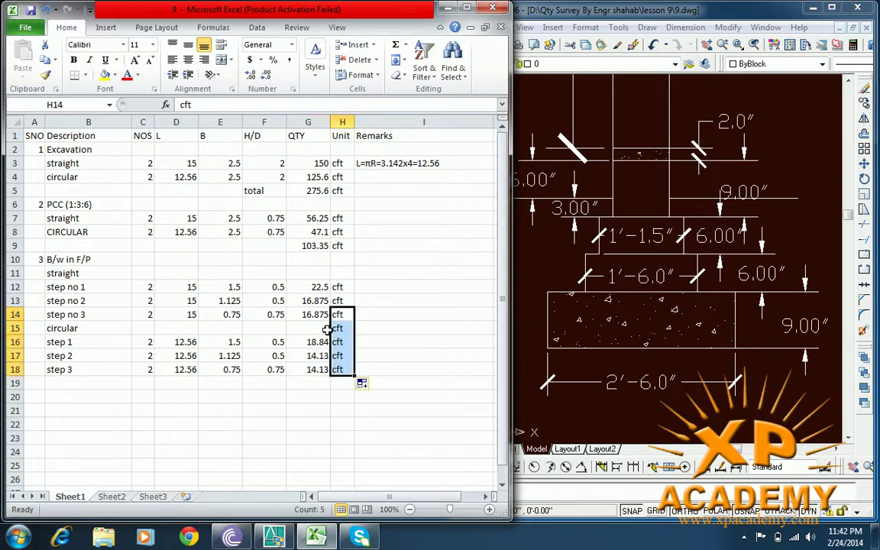
- Clear the filled quantity and unit from the circular sub-heading row in G15 and H15
left_click(326, 329)
key("F12")
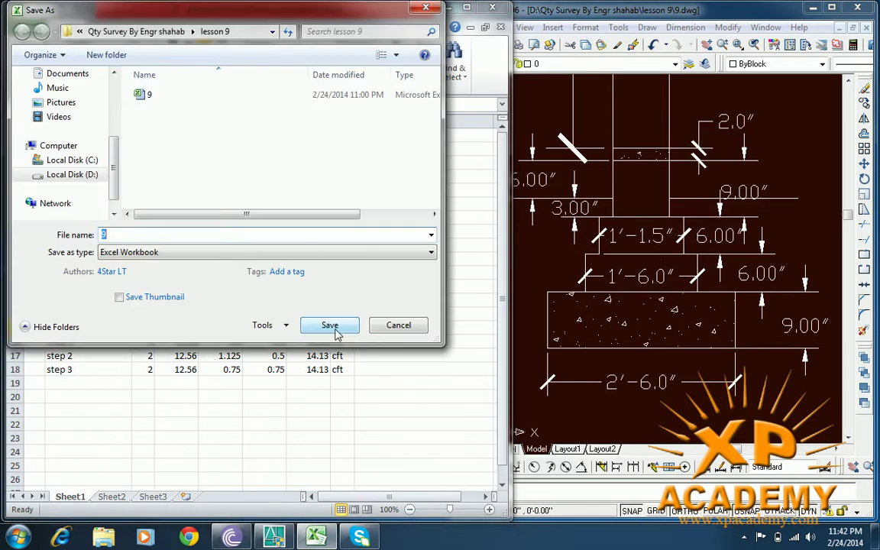
left_click(380, 328)
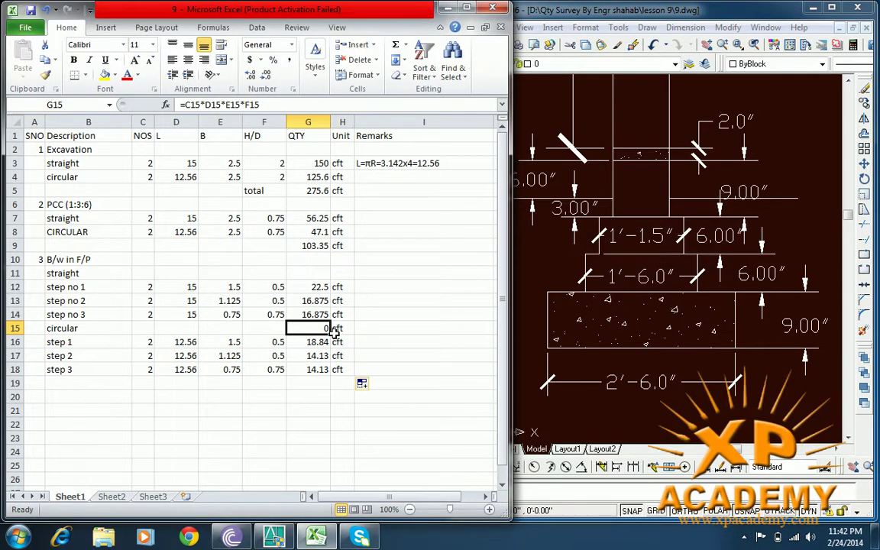
key("Delete")
left_click(338, 329)
key("Delete")
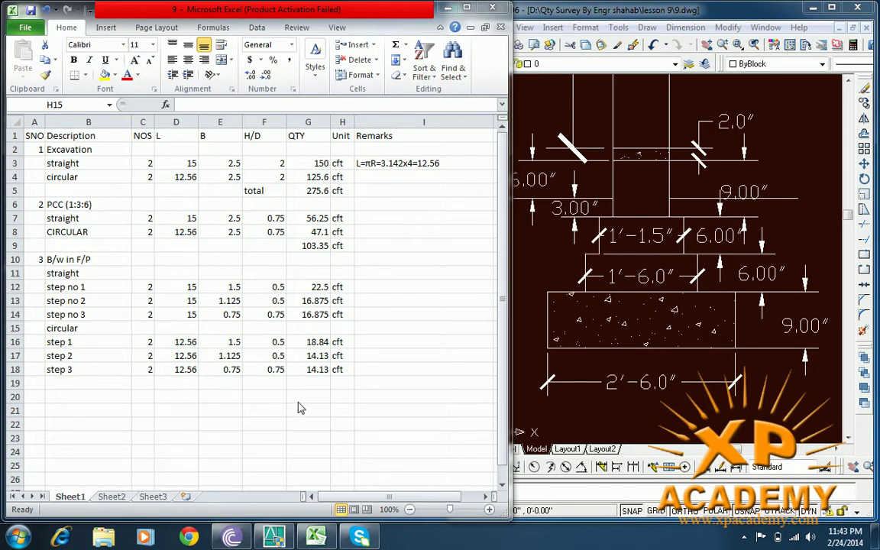
- Enter the label total in F19 below the B/w in F/P heights
left_click(270, 386)
left_click(269, 385)
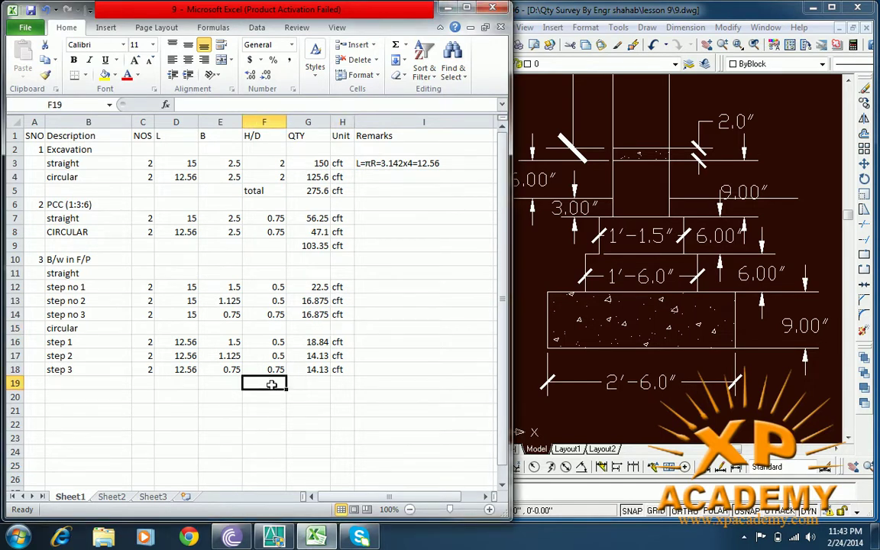
type("total")
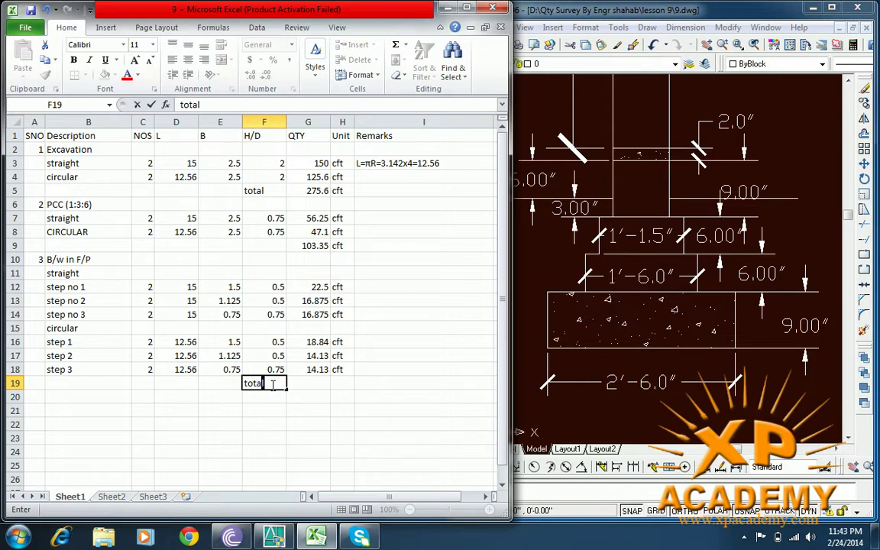
key("Tab")
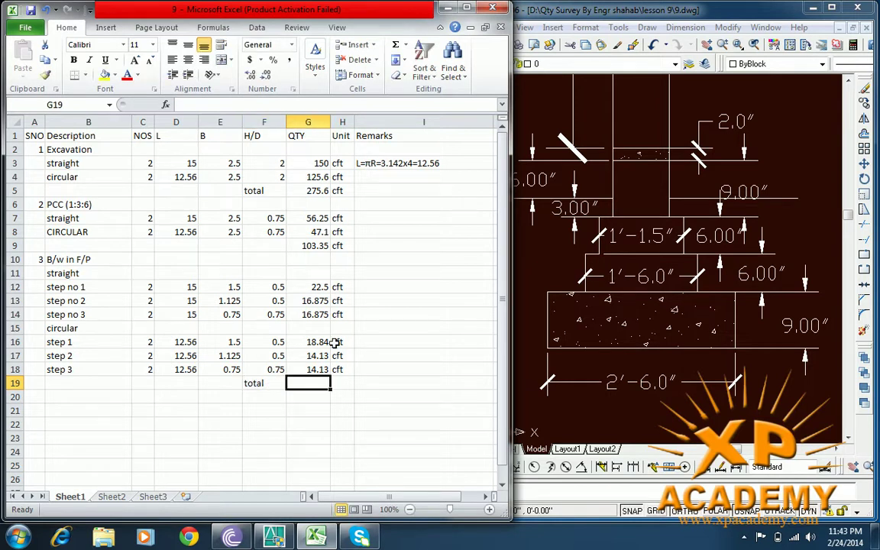
- Sum the straight and circular step quantities G12, G13, G14, G16, G17 and G18 in G19, and enter cft as the unit in H19
type("=")
left_click(320, 288)
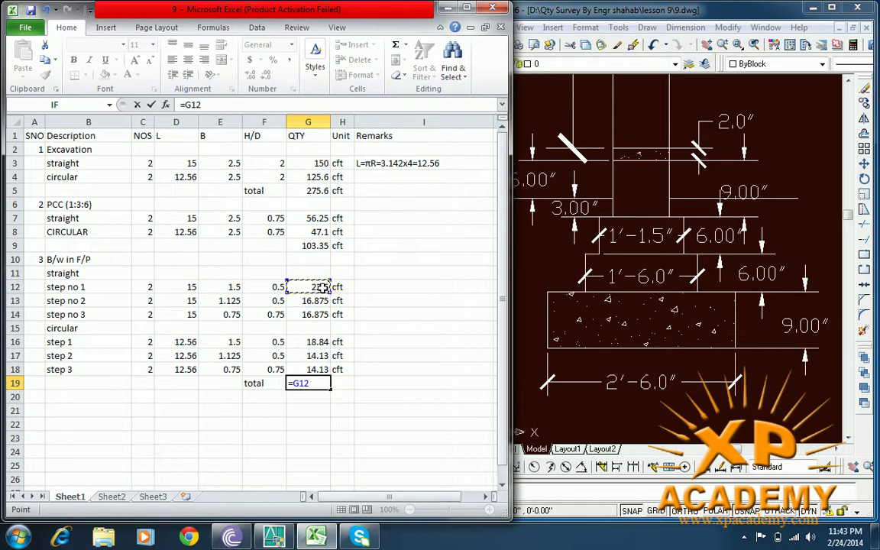
type("+")
left_click(320, 300)
type("+")
left_click(320, 313)
type("+")
left_click(321, 345)
type("+")
left_click(317, 356)
type("+")
left_click(316, 370)
key("Return")
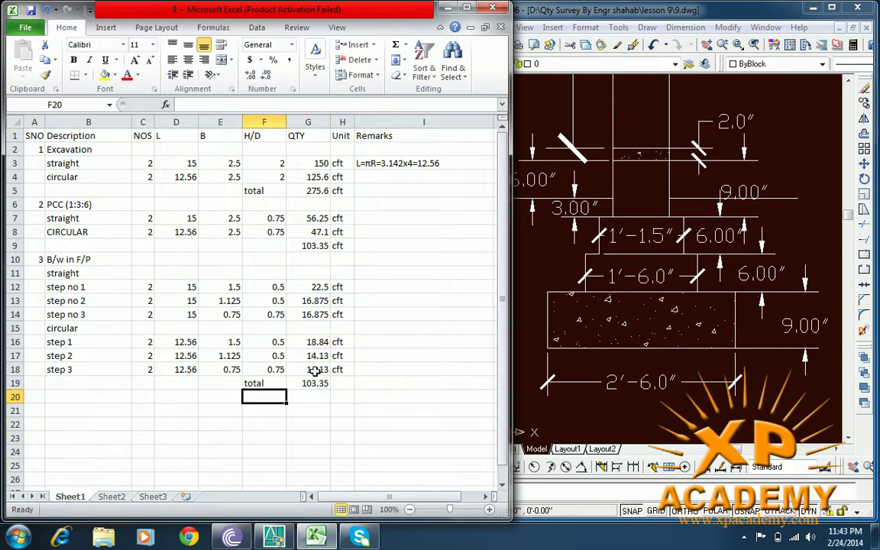
left_click(348, 383)
type("cft")
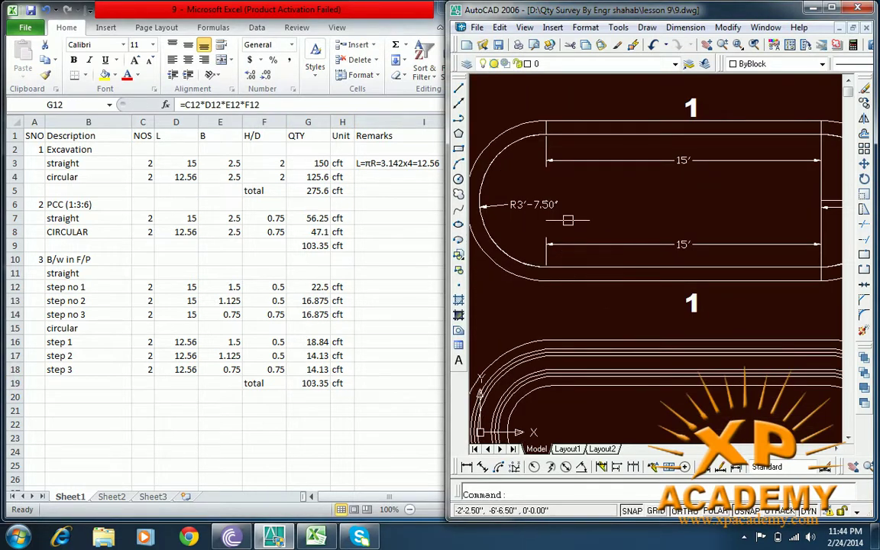
- Switch to the AutoCAD drawing and examine the oval wall plan's straight and circular portions
left_click_drag(562, 207, 599, 261)
mouse_move(663, 368)
left_mouse_down()
mouse_move(605, 233)
mouse_move(628, 230)
mouse_move(675, 319)
left_mouse_up()
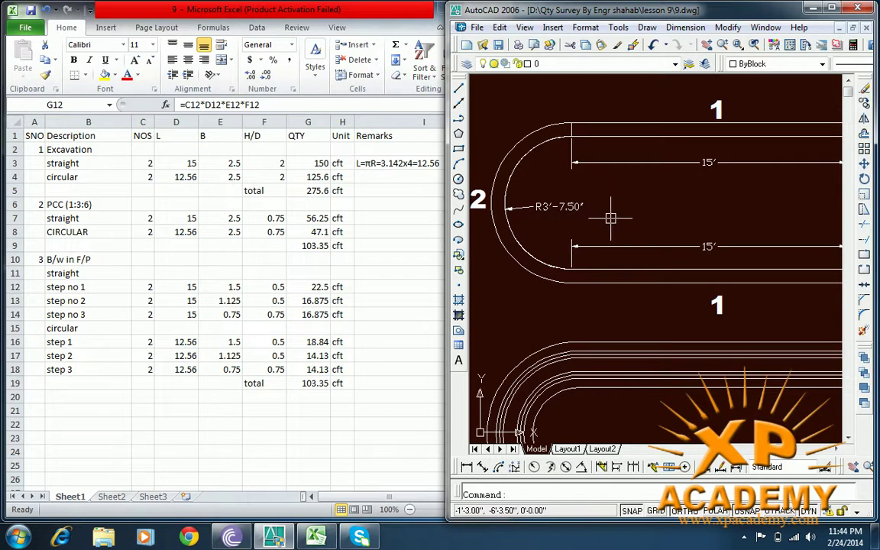
scroll(615, 216, "down", 2)
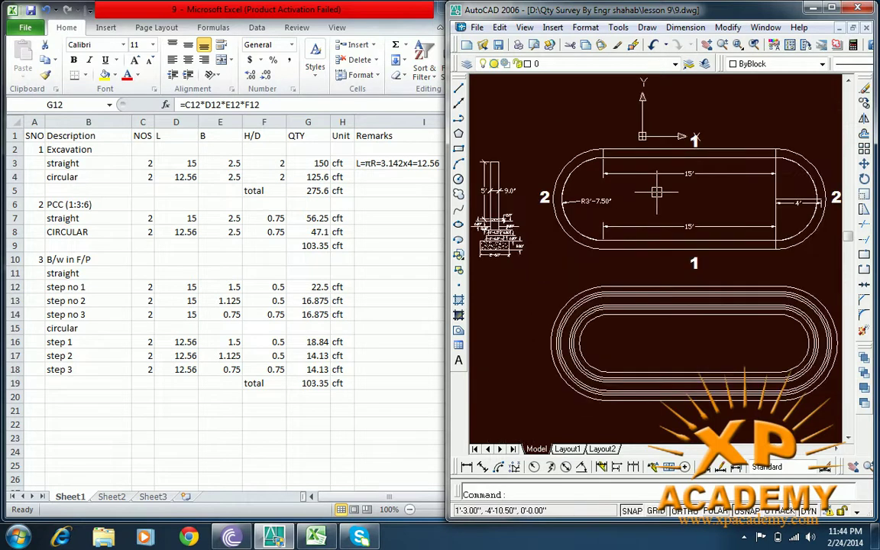